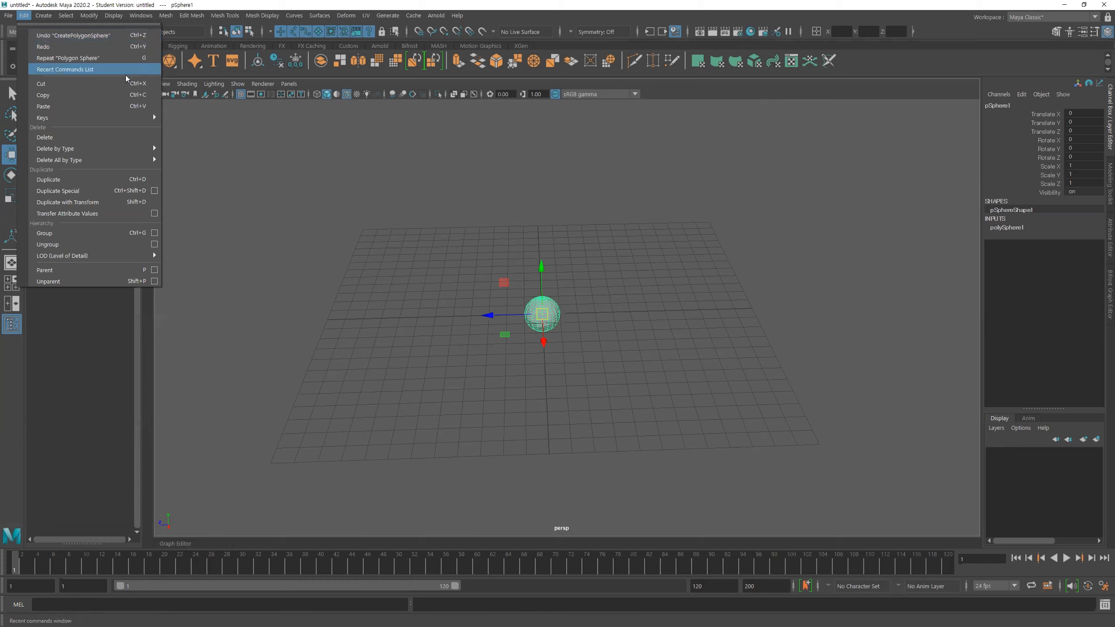
Step: Copy the polygon sphere to the clipboard, accepting the student version notice
left_click(125, 98)
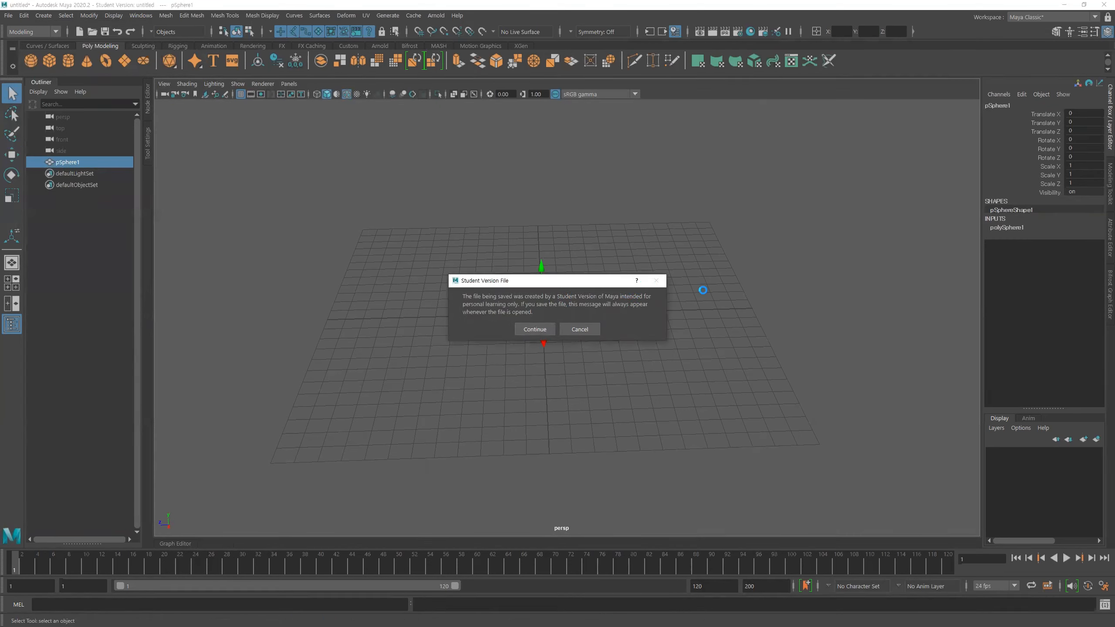
left_click(593, 330)
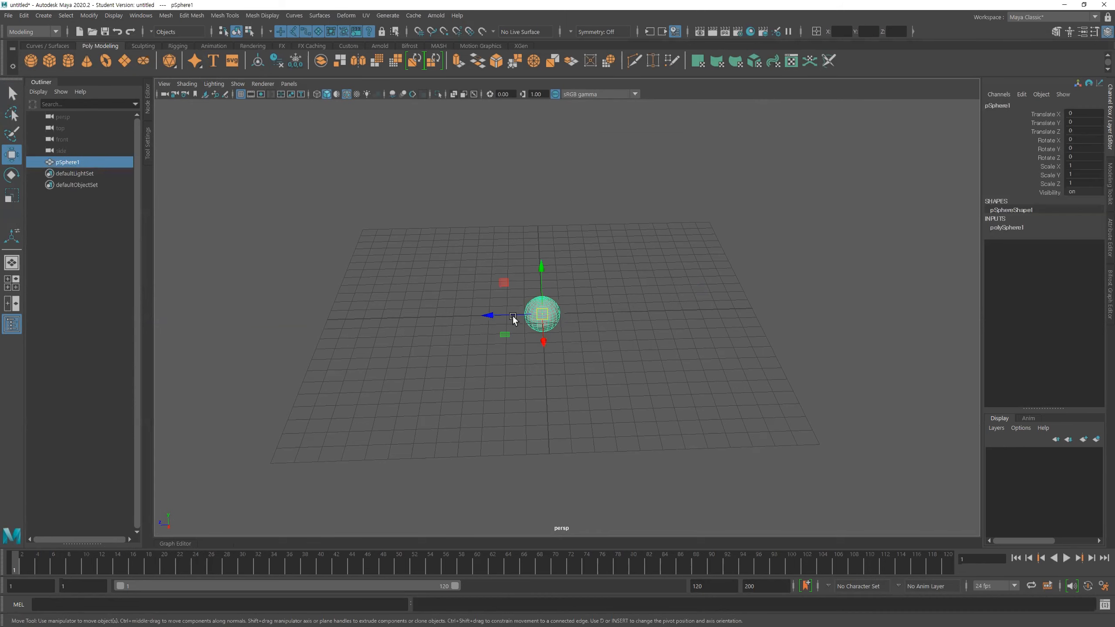
middle_click_drag(632, 303, 617, 264, "alt")
key("ctrl+s")
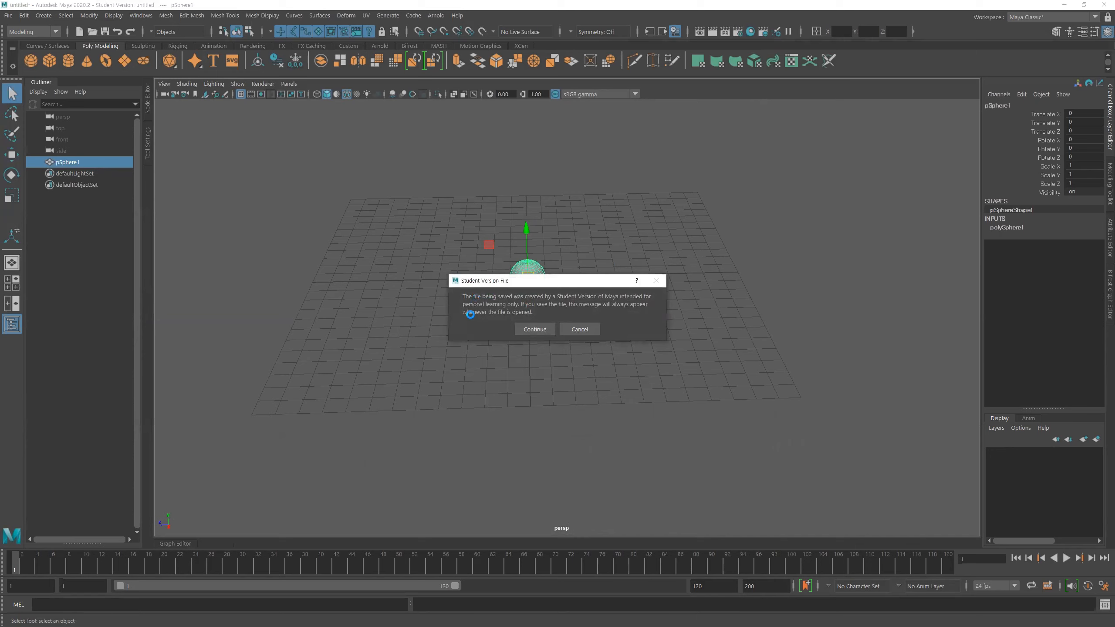
left_click(539, 330)
Step: Paste the copied sphere into the scene and move the pasted group along the Z axis, away from the original sphere
left_click(656, 279)
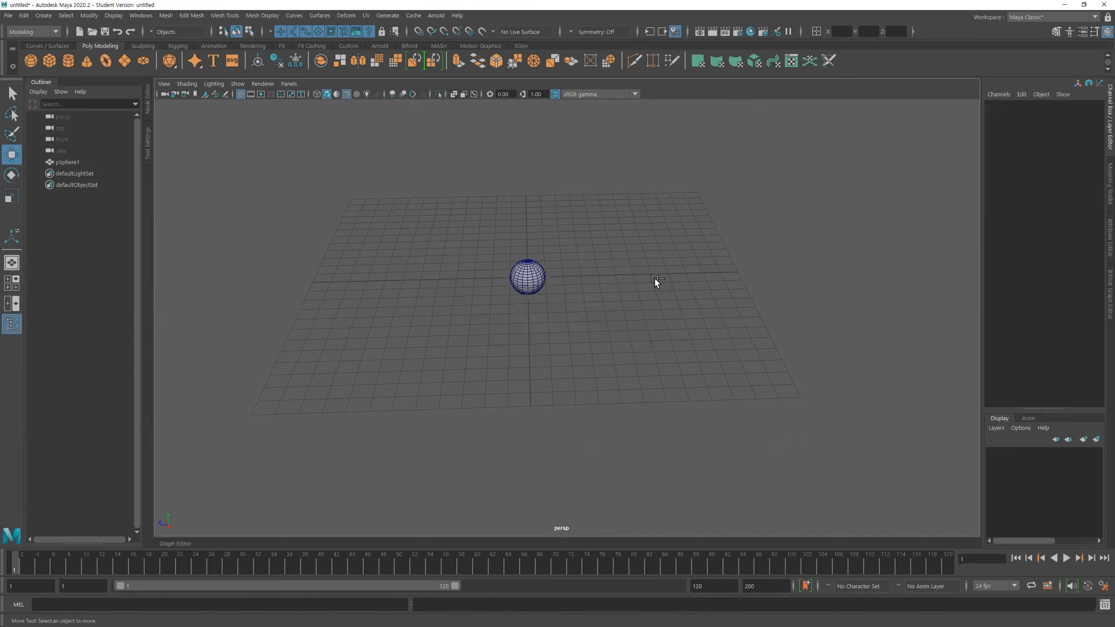
key("ctrl+v")
left_click(543, 334)
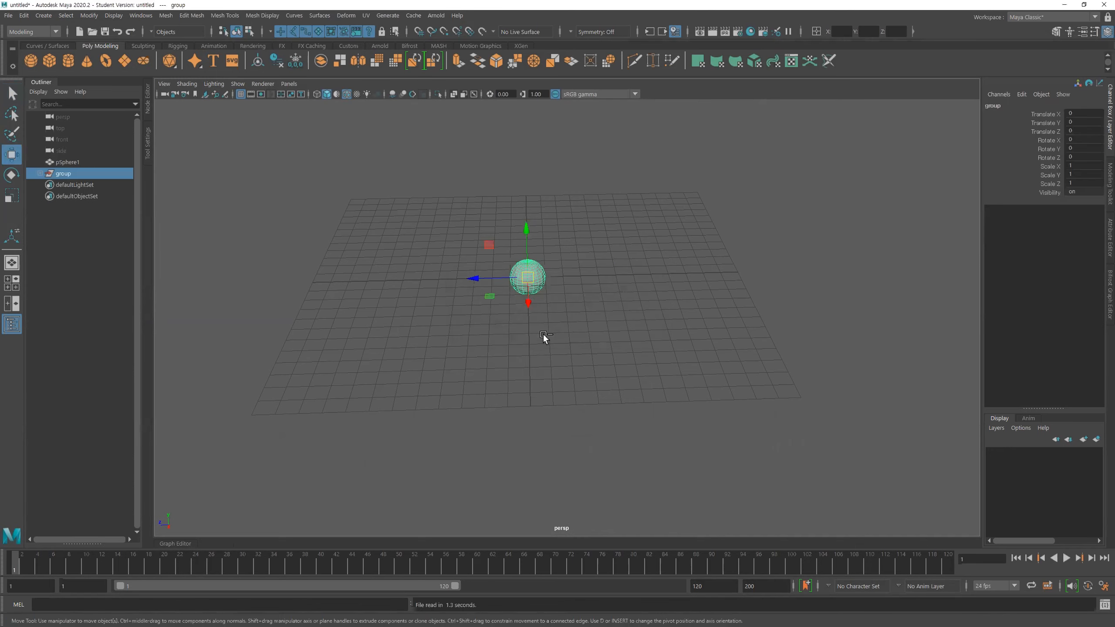
left_click_drag(472, 279, 625, 274)
Step: Expand the pasted group in the Outliner and examine how the pasted sphere is nested inside it
left_click(39, 173)
left_click(80, 188)
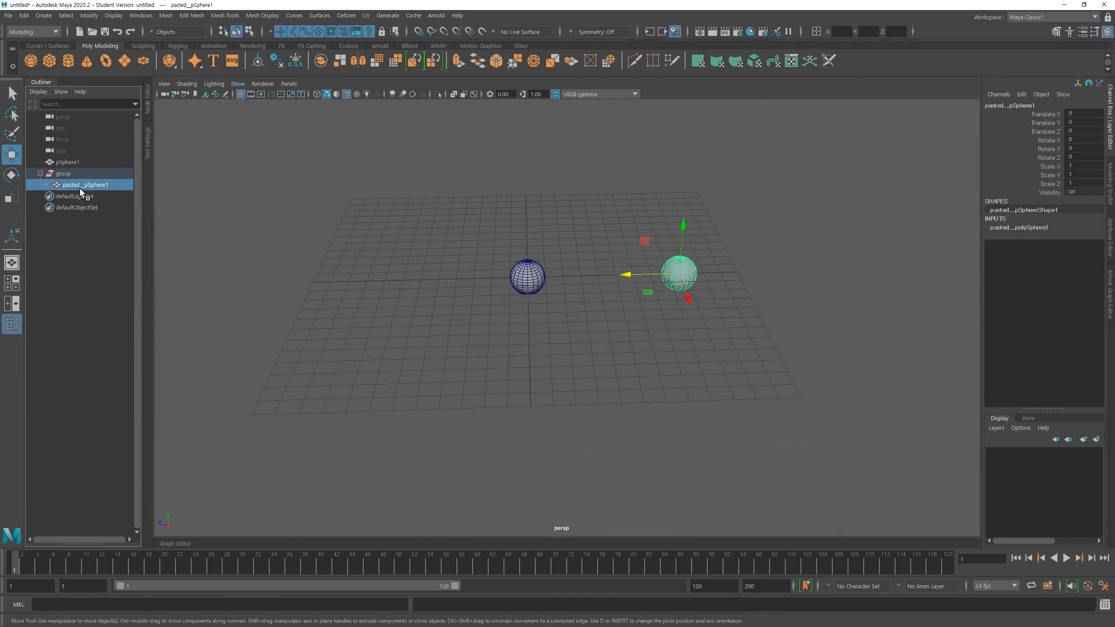
left_click(66, 173)
left_click(76, 186)
left_click(417, 265)
left_click(89, 187)
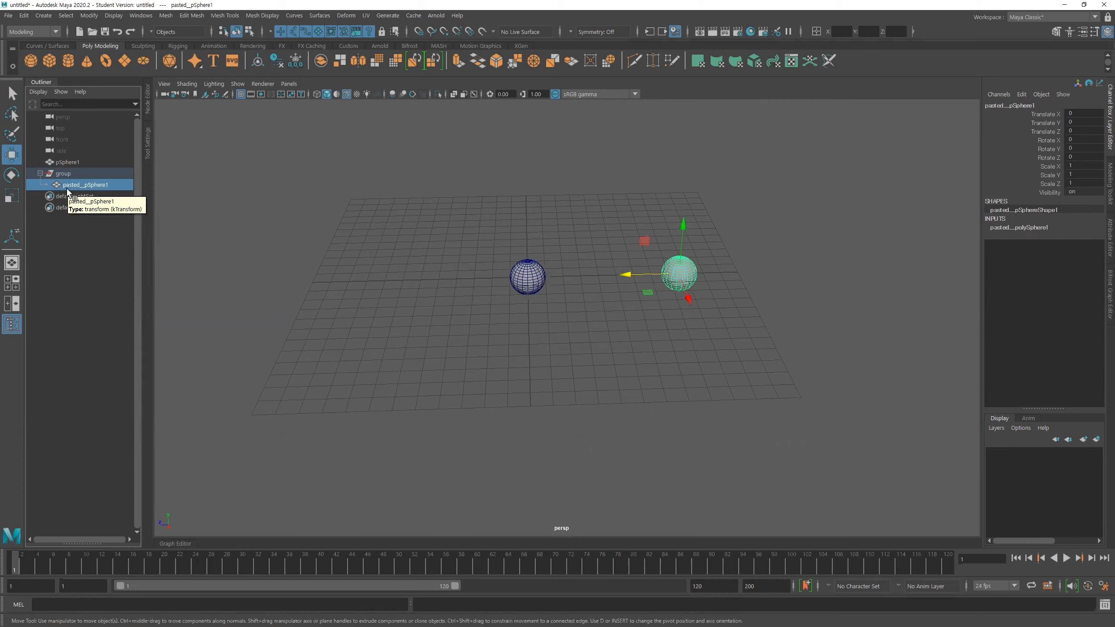
Step: Examine the pasted sphere's name and polySphere creation inputs, comparing its naming with the original sphere
mouse_move(557, 307)
right_mouse_down("alt")
mouse_move(618, 318)
mouse_move(579, 312)
right_mouse_up("alt")
middle_click_drag(590, 307, 561, 311, "alt")
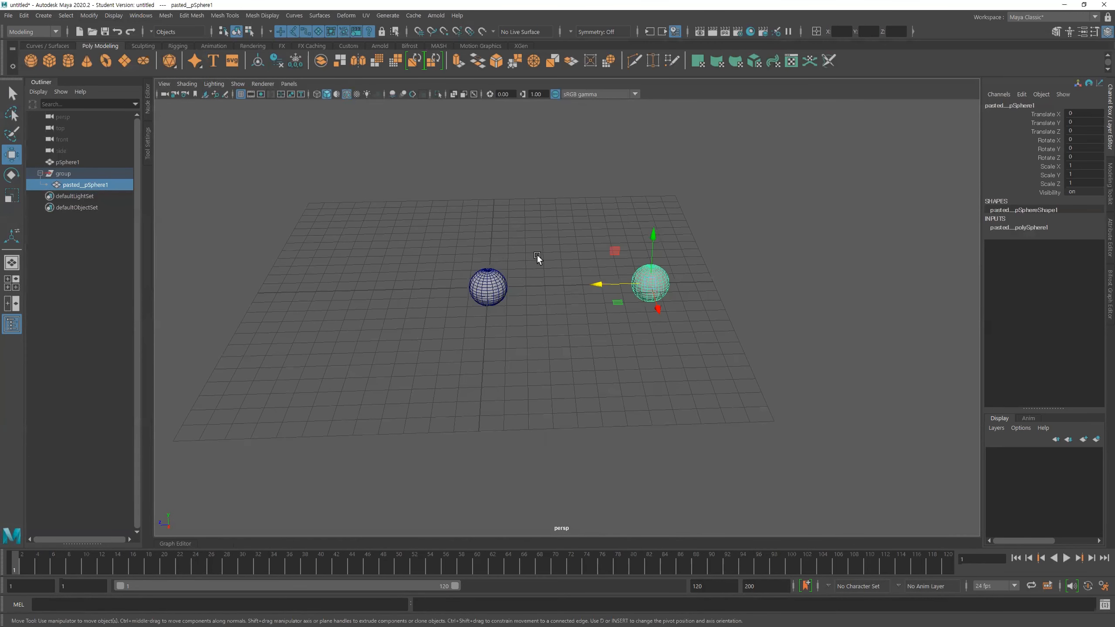
left_click(1038, 228)
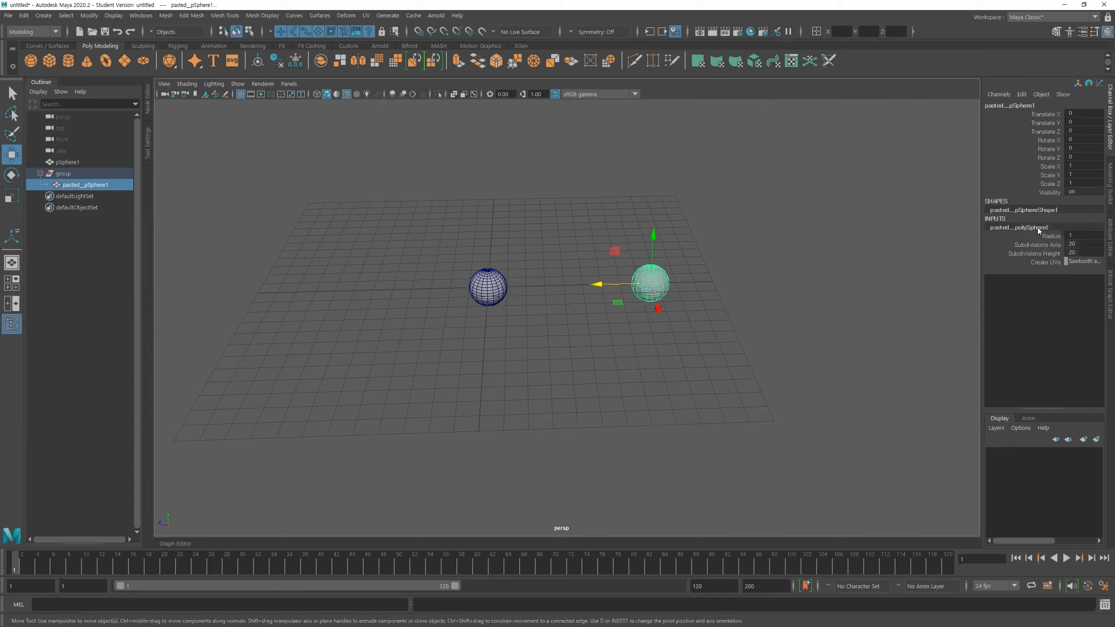
left_click(749, 212)
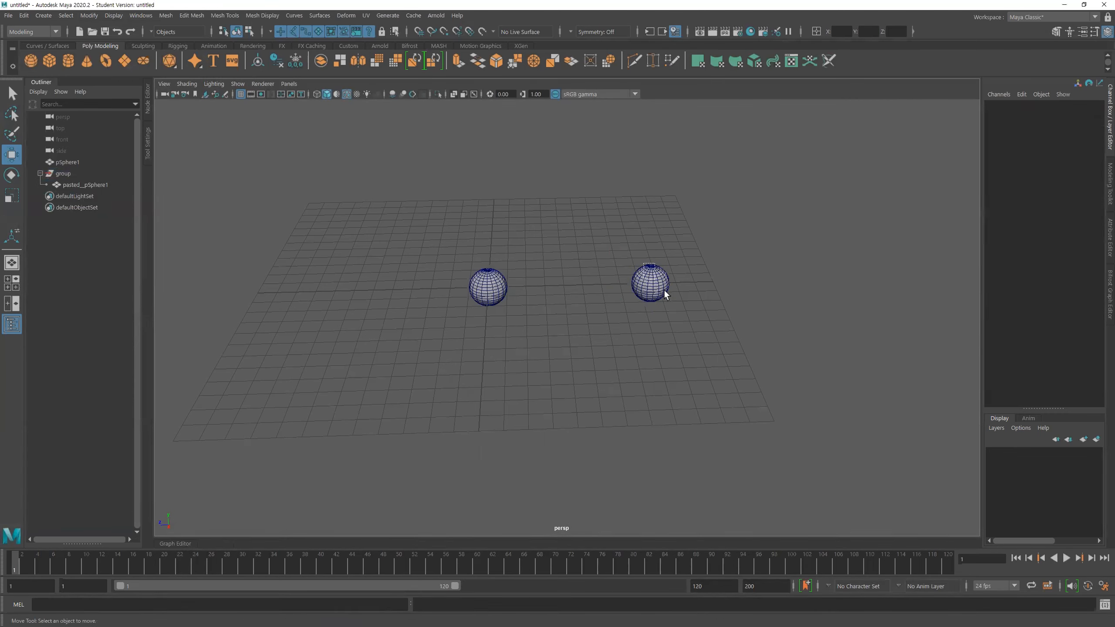
left_click(664, 291)
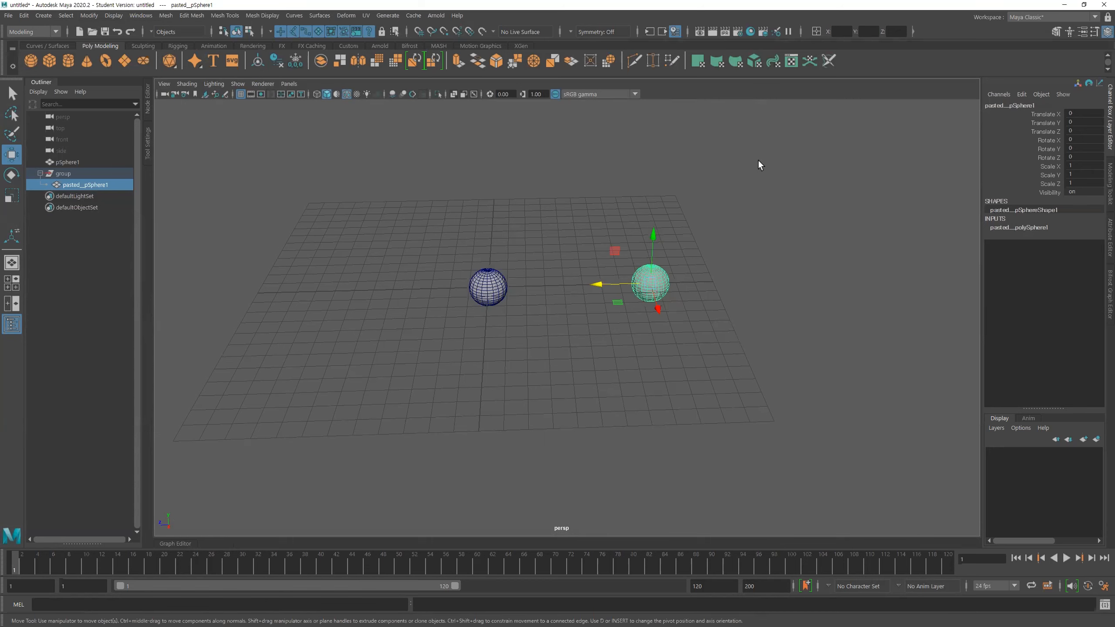
double_click(1026, 105)
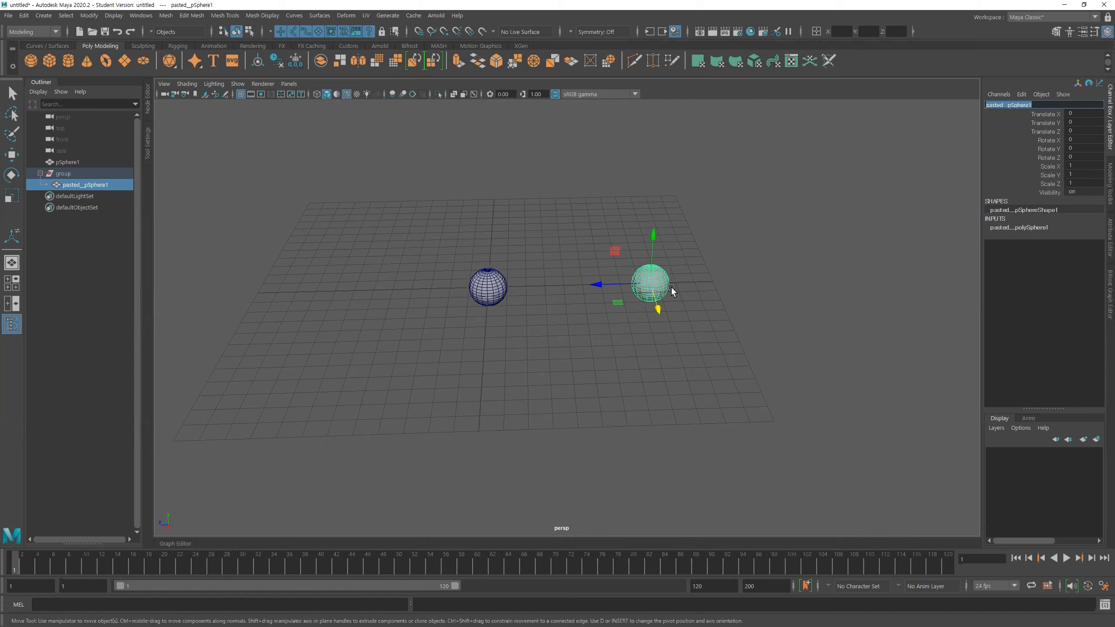
left_click(491, 288)
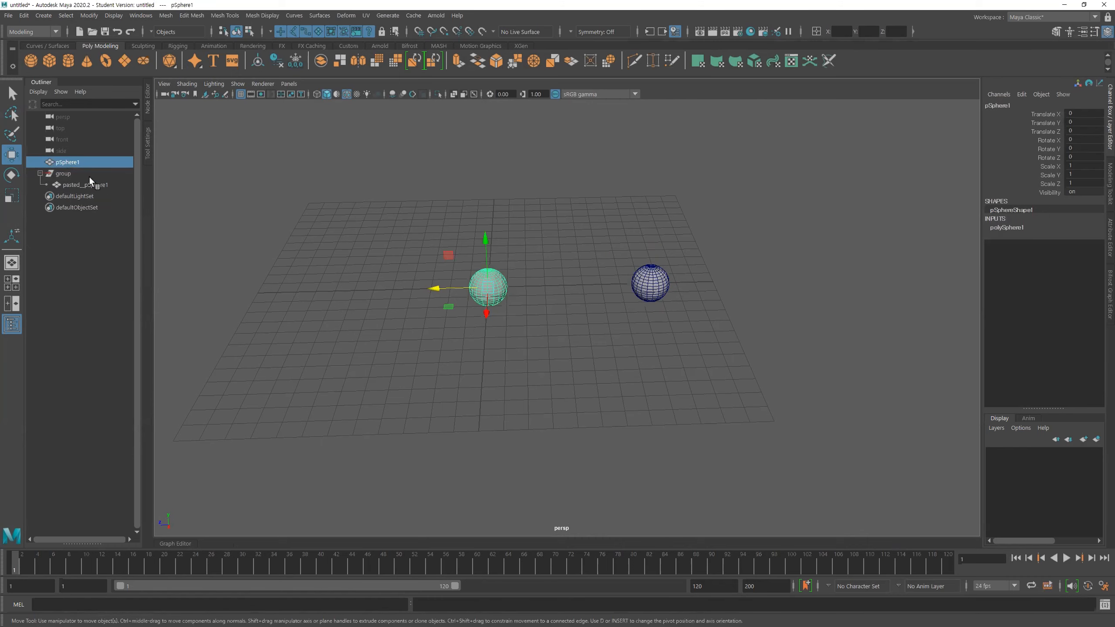
left_click(606, 231)
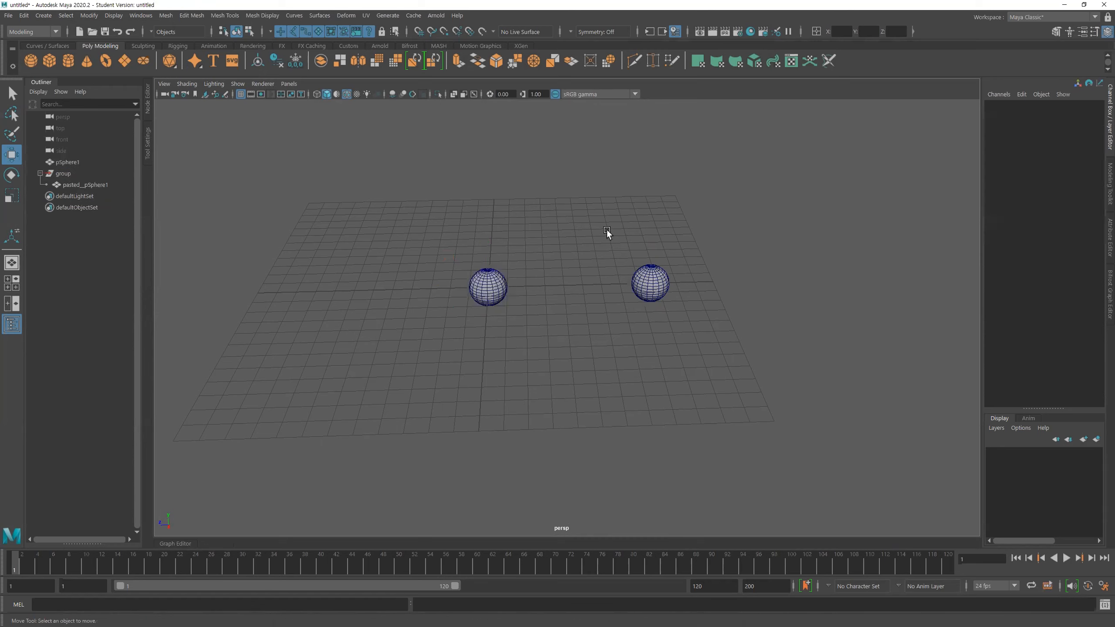
Step: Delete the pasted sphere and the original sphere from the scene
left_click_drag(731, 359, 570, 230)
key("Delete")
left_click_drag(550, 323, 462, 258)
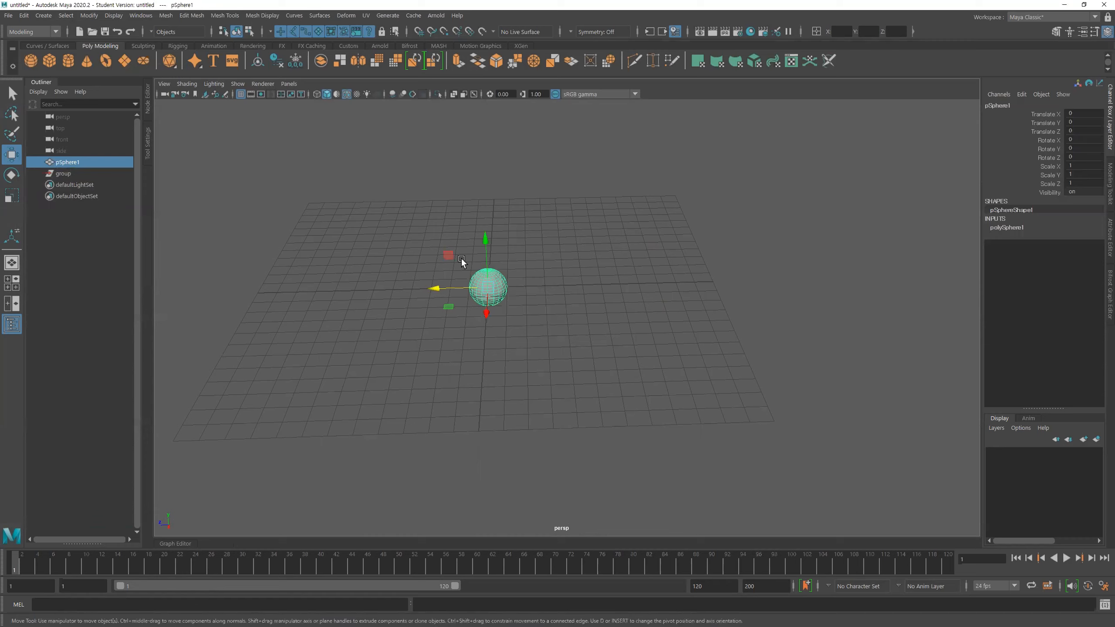
key("Delete")
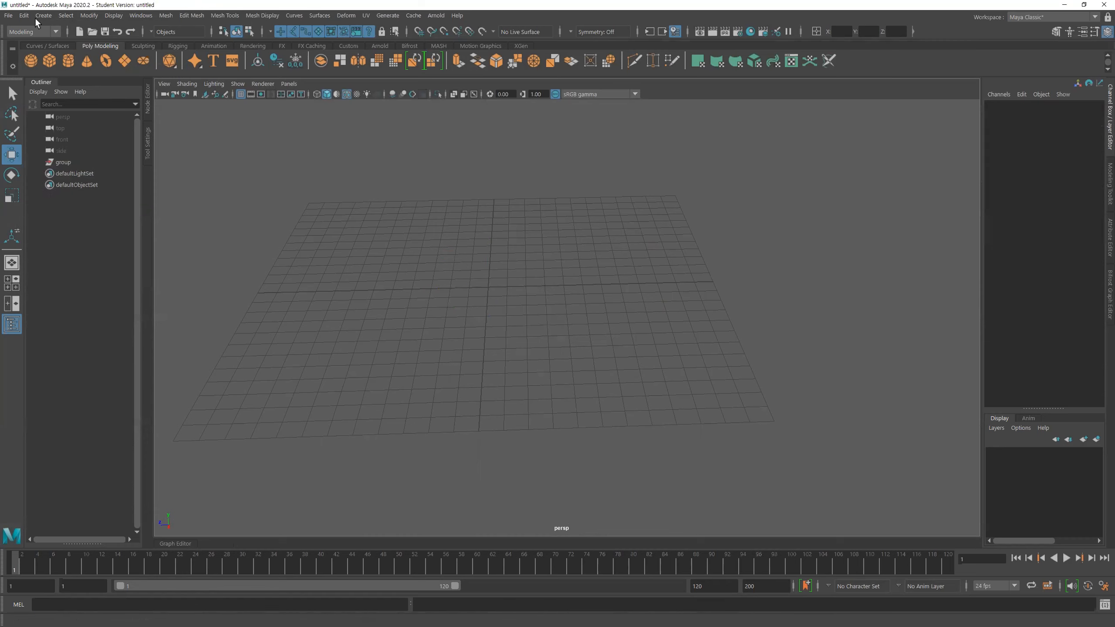
left_click(23, 15)
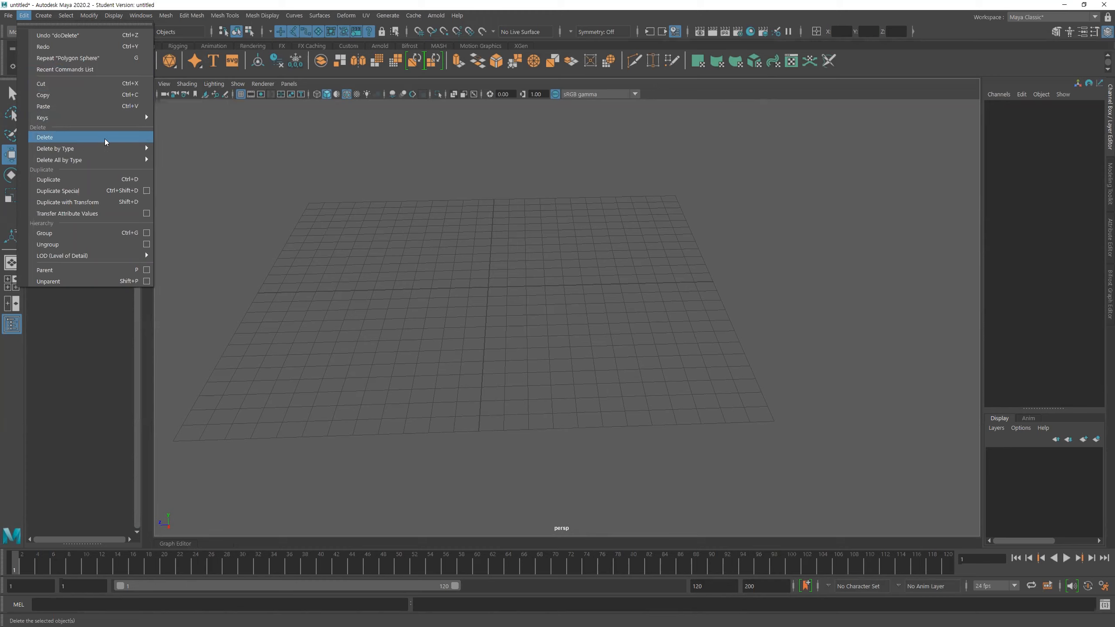
left_click(563, 293)
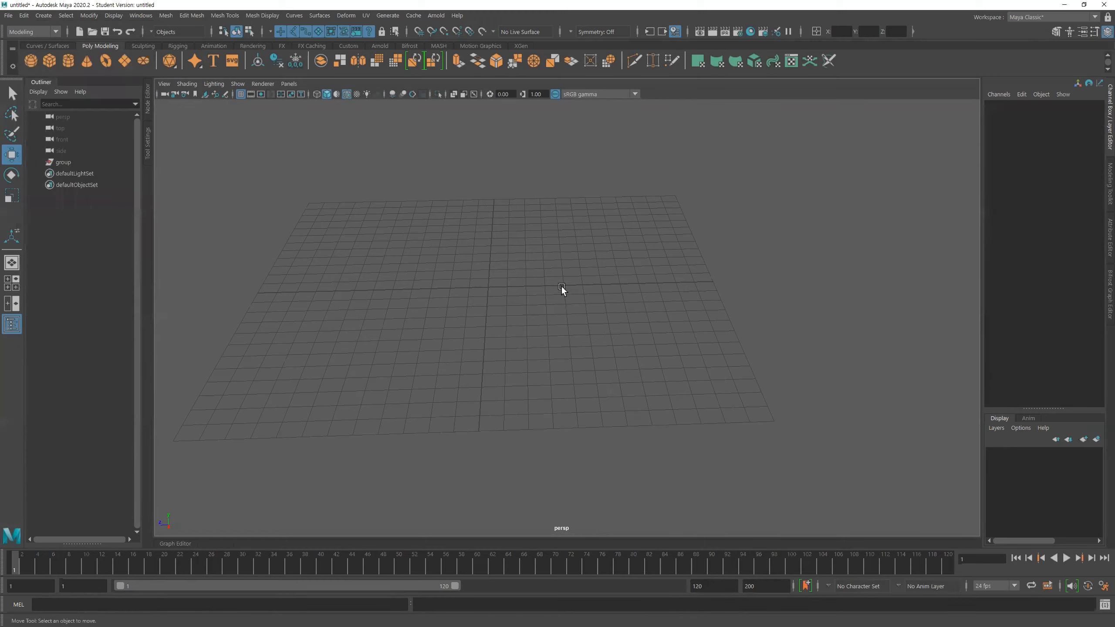
Step: Create a new polygon sphere and scale it uniformly to about 3.34
left_click(34, 60)
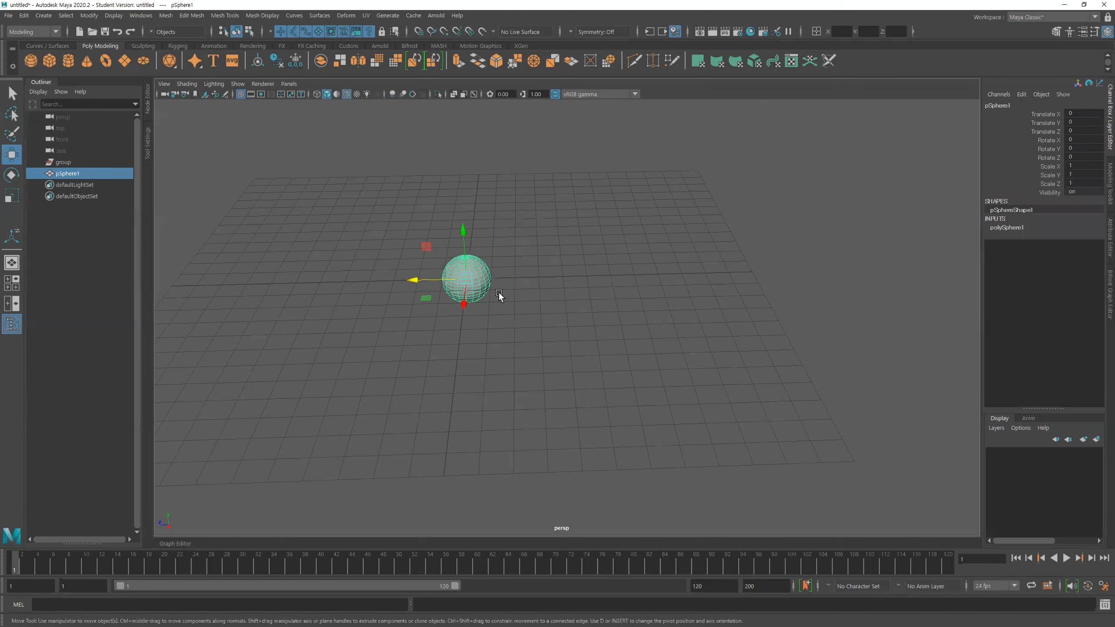
key("r")
left_click_drag(486, 288, 584, 277)
Step: Extrude all faces of the sphere outward to enlarge it
middle_click_drag(583, 277, 800, 277, "alt")
scroll(800, 277, "down", 1)
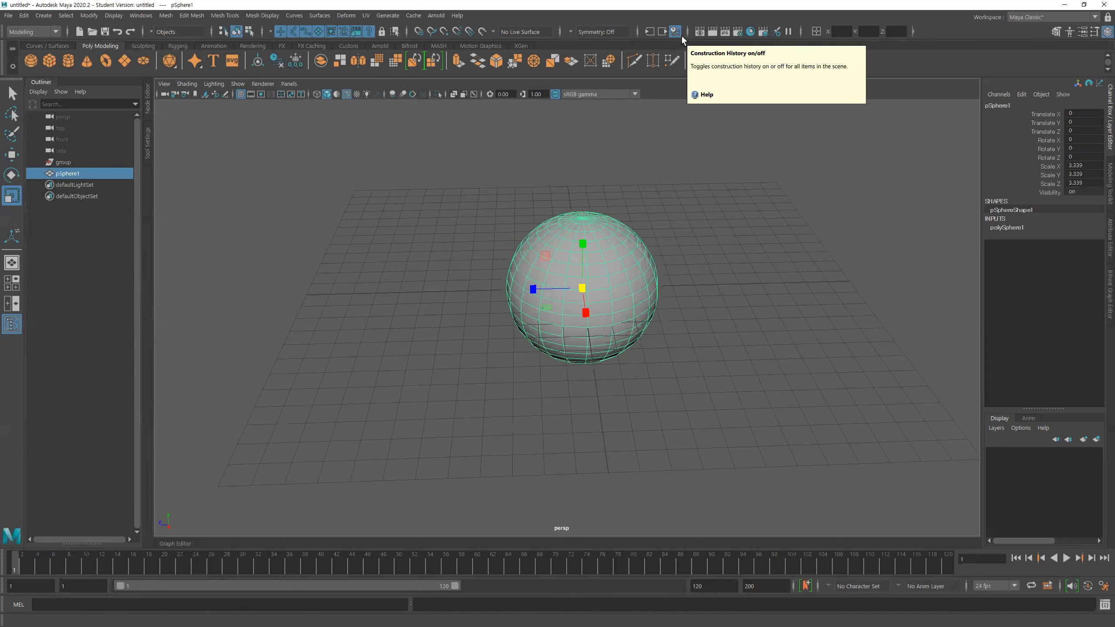
middle_click_drag(671, 243, 609, 236, "alt")
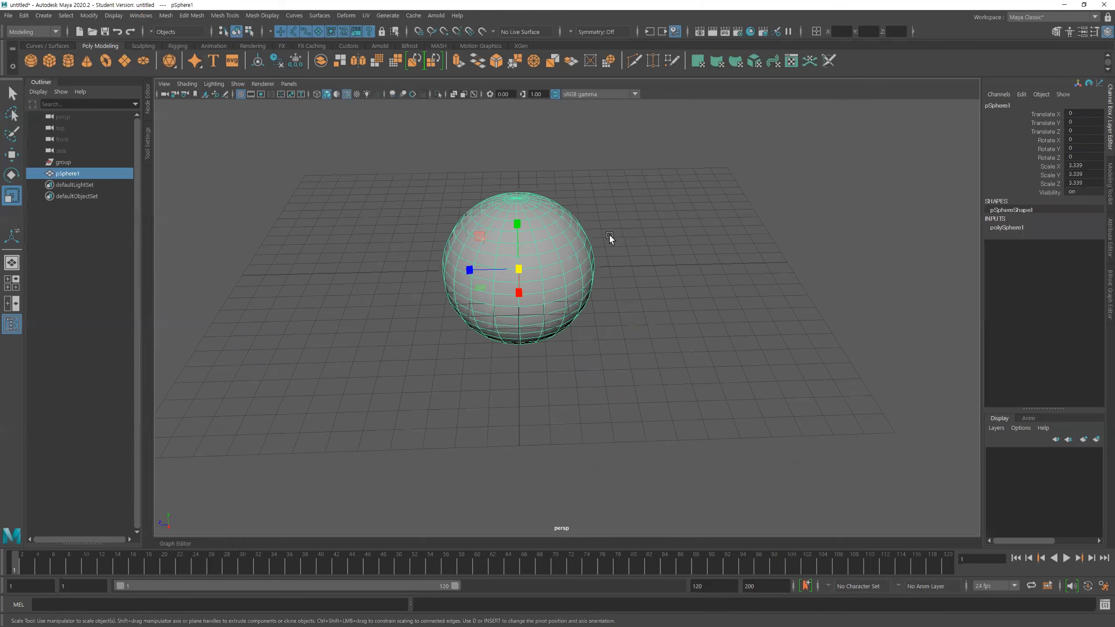
right_click(547, 242, "shift")
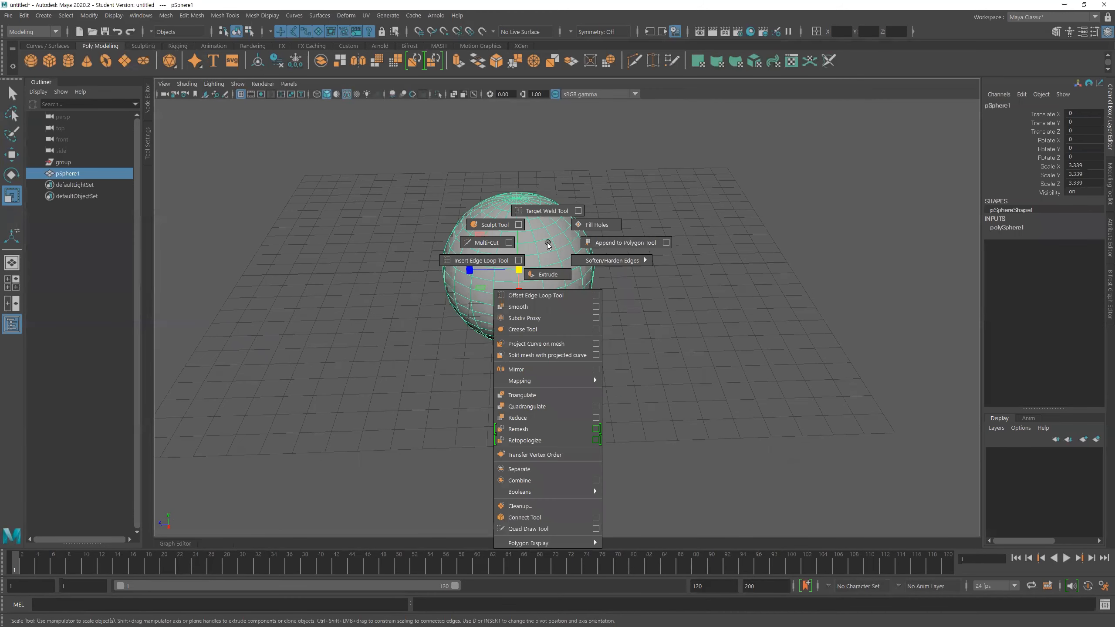
left_click(548, 274)
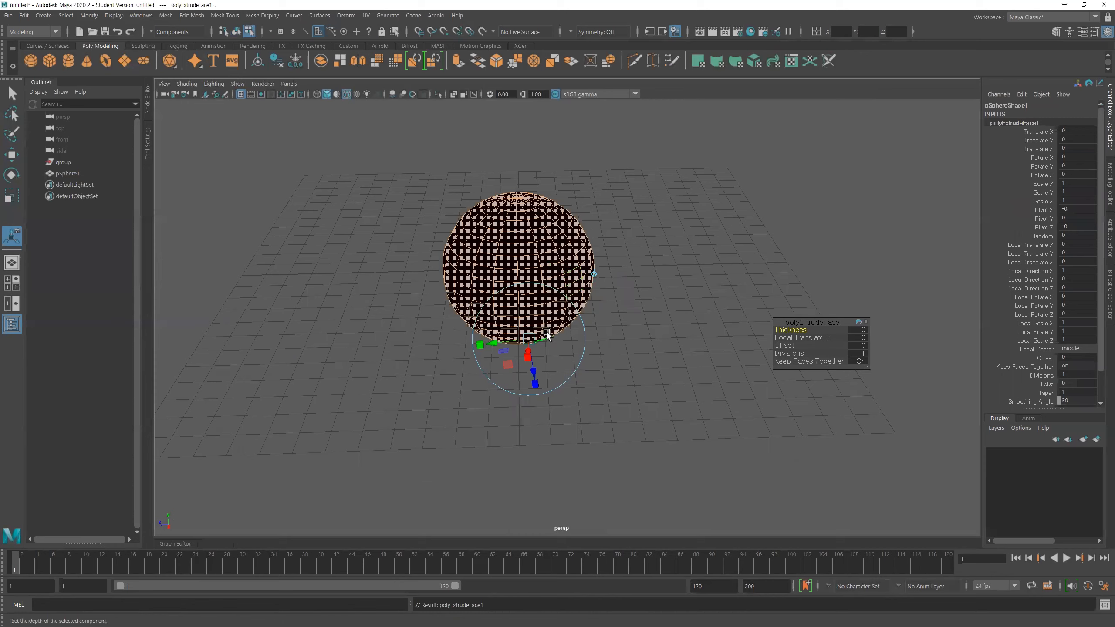
Step: Extrude a single face on the upper side of the sphere outward into a block
left_click(580, 249)
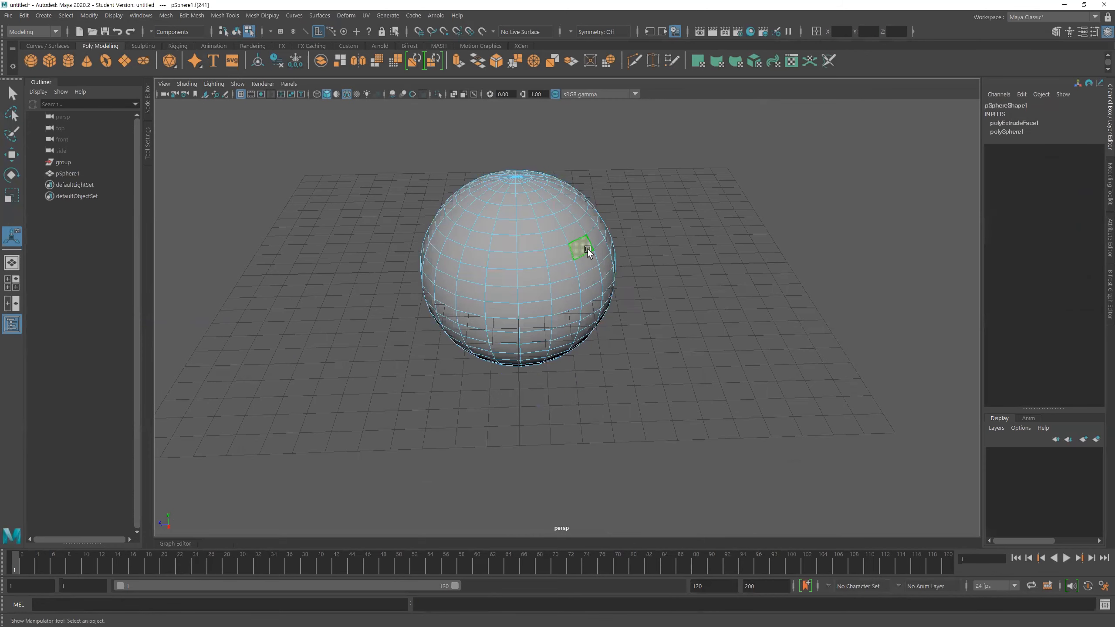
key("ctrl+e")
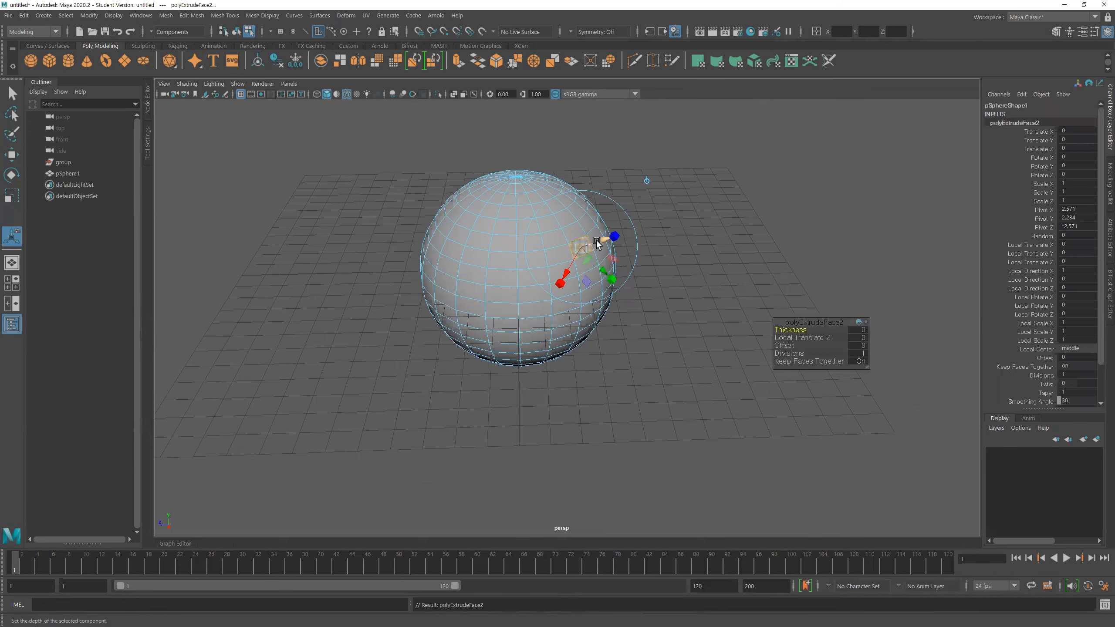
left_click_drag(612, 240, 650, 231)
Step: Move two other single faces of the sphere outward to pull pointed protrusions out of its surface
left_click(467, 268)
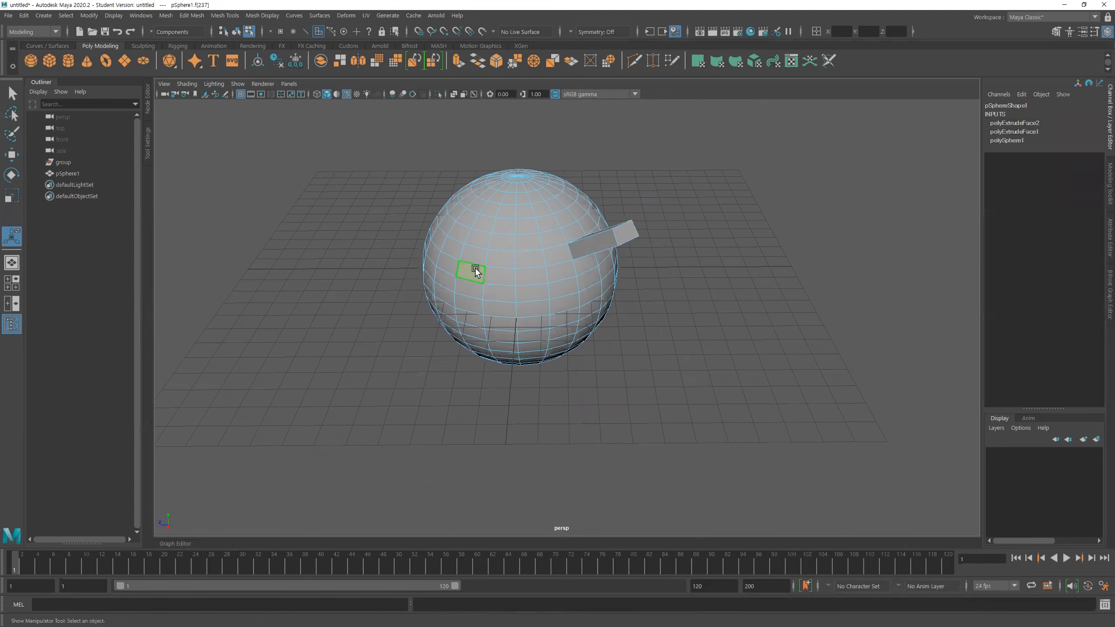
left_click_drag(483, 277, 545, 281, "alt")
key("w")
left_click(562, 287)
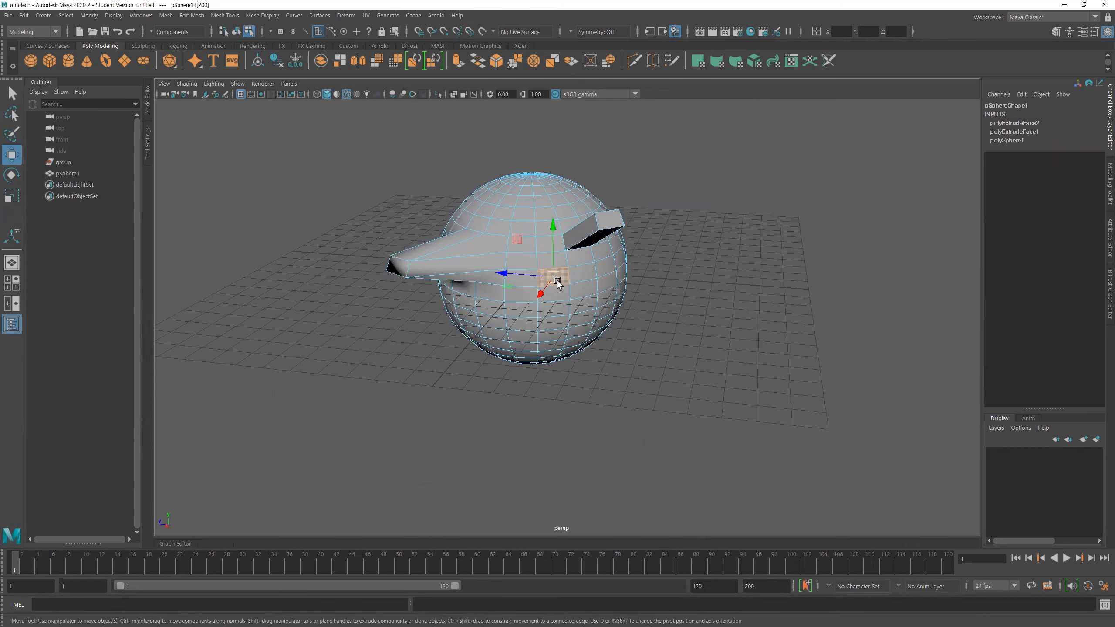
middle_click_drag(580, 304, 610, 320)
Step: Switch from face selection back to object selection with the whole sphere selected
left_click_drag(636, 317, 582, 283, "alt")
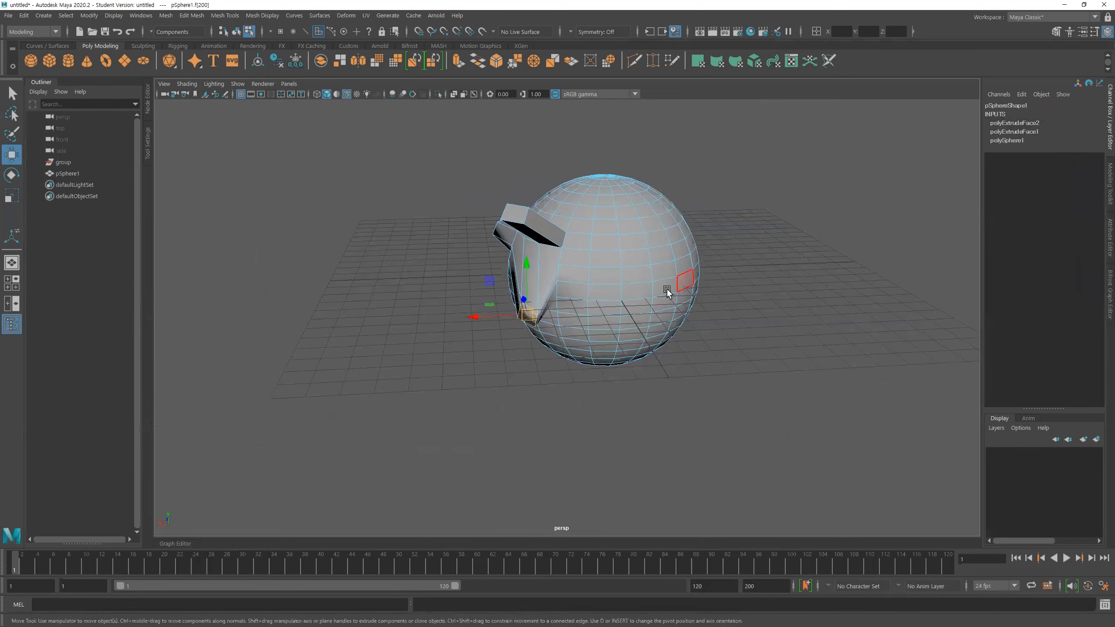
left_click(650, 272)
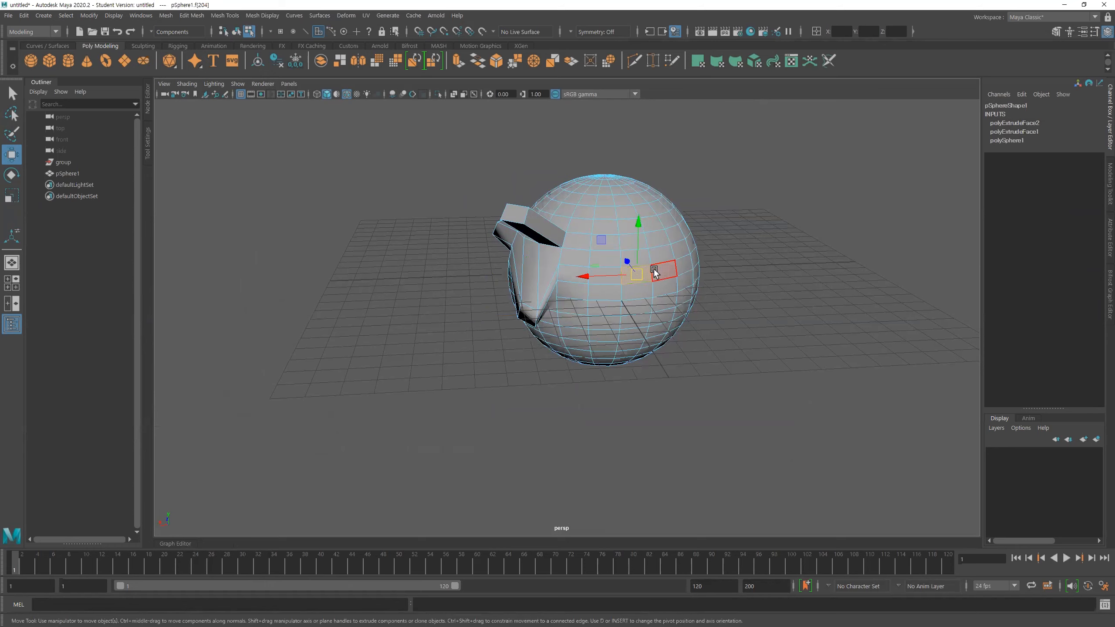
key("F8")
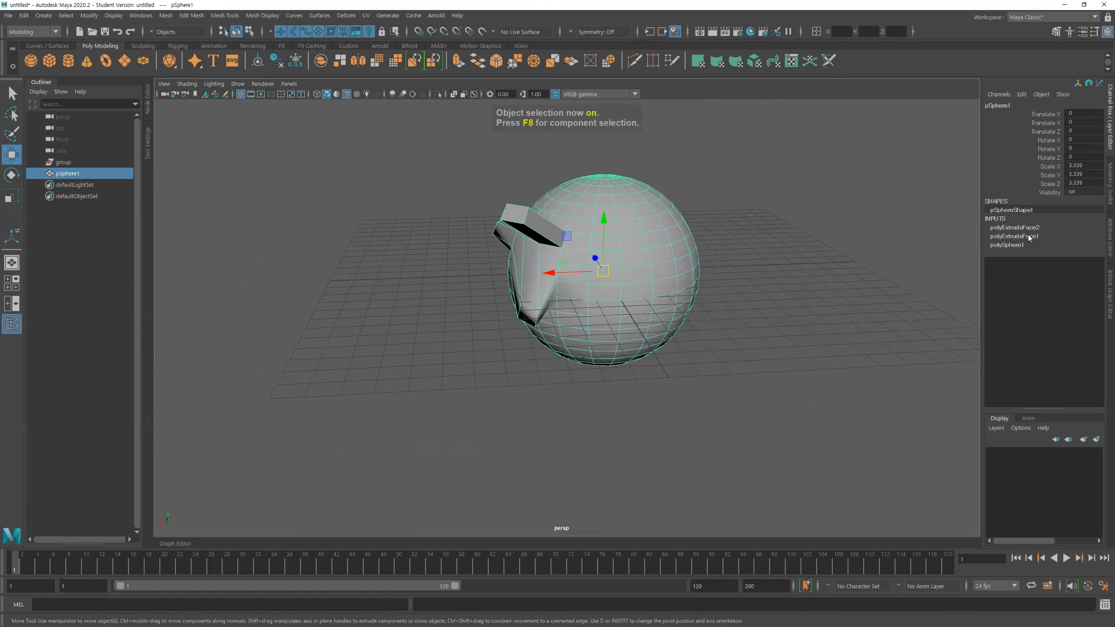
Step: Delete the construction history of the deformed sphere
middle_click_drag(721, 275, 628, 280, "alt")
left_click_drag(627, 280, 678, 299, "alt")
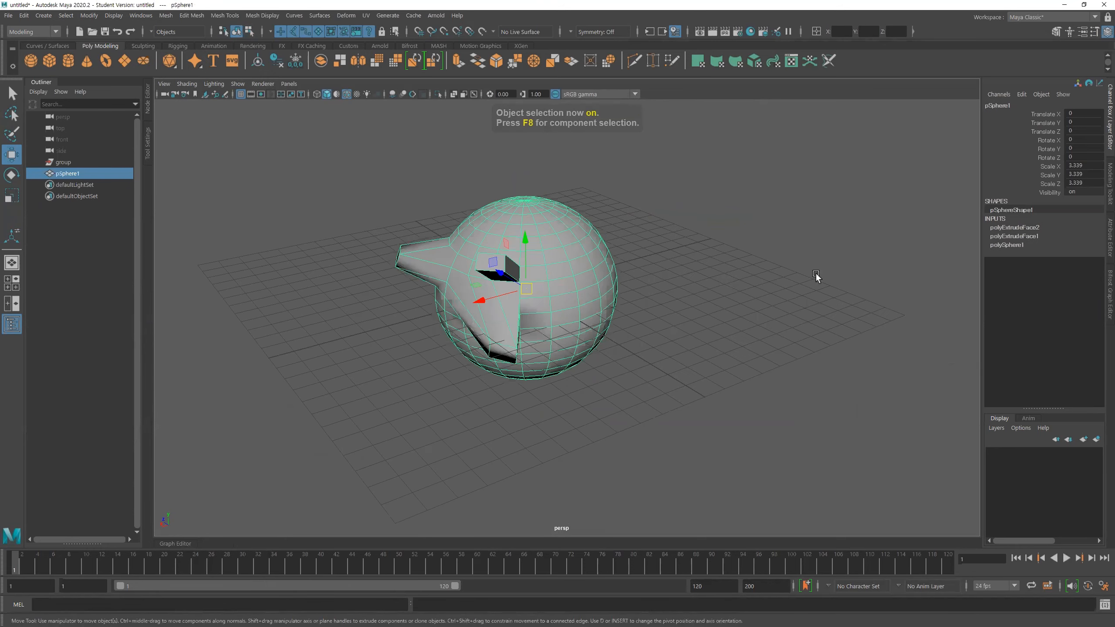
scroll(643, 277, "down", 1)
middle_click_drag(635, 277, 680, 268, "alt")
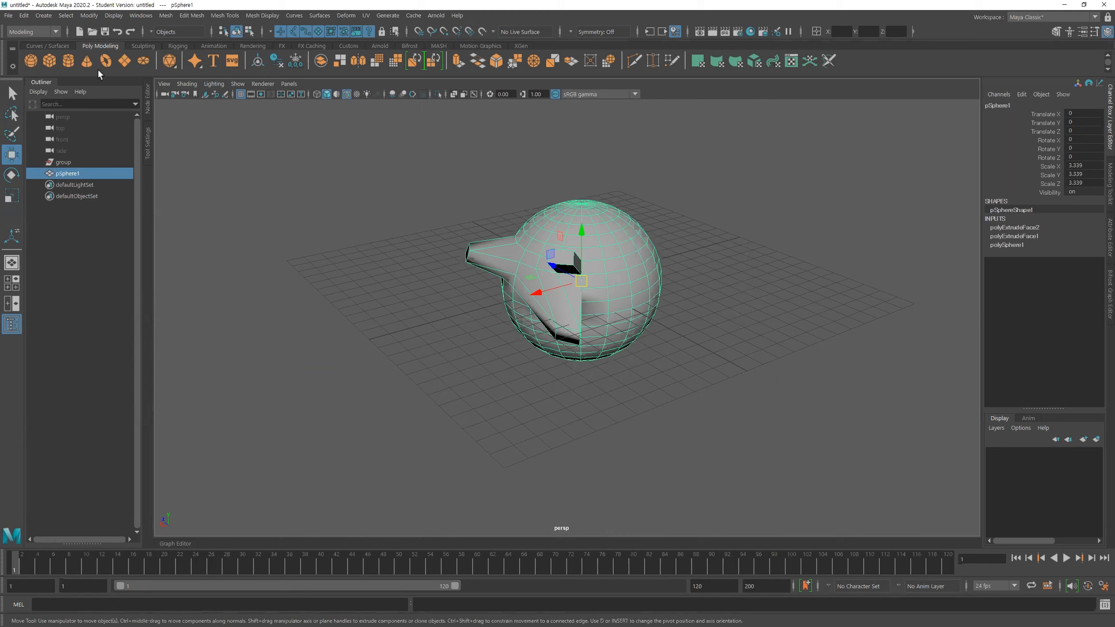
left_click(11, 17)
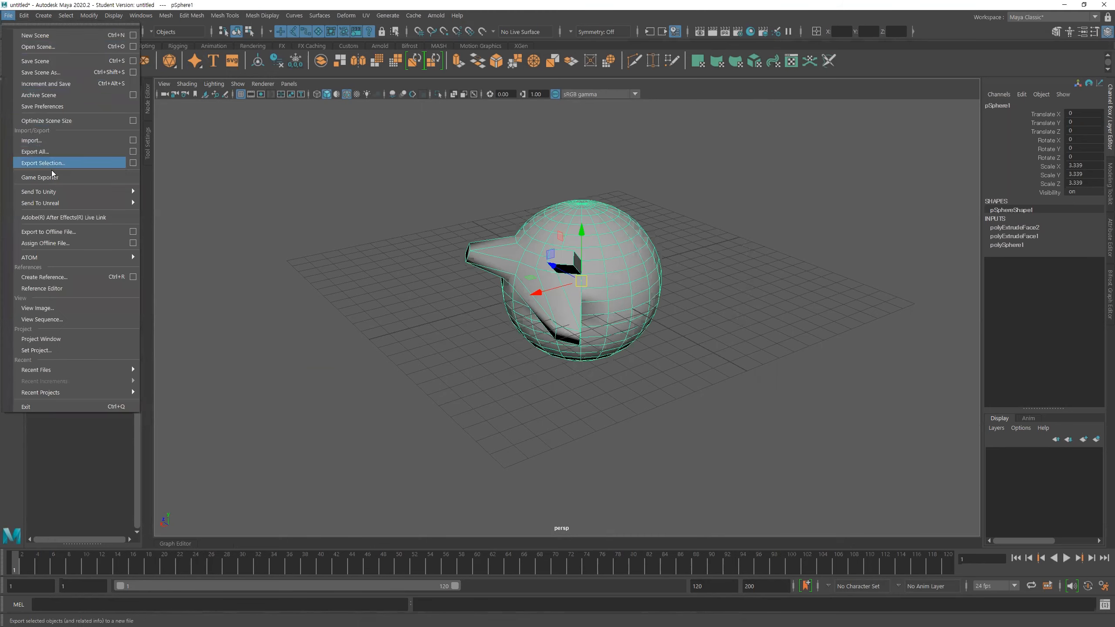
mouse_move(24, 15)
mouse_move(92, 151)
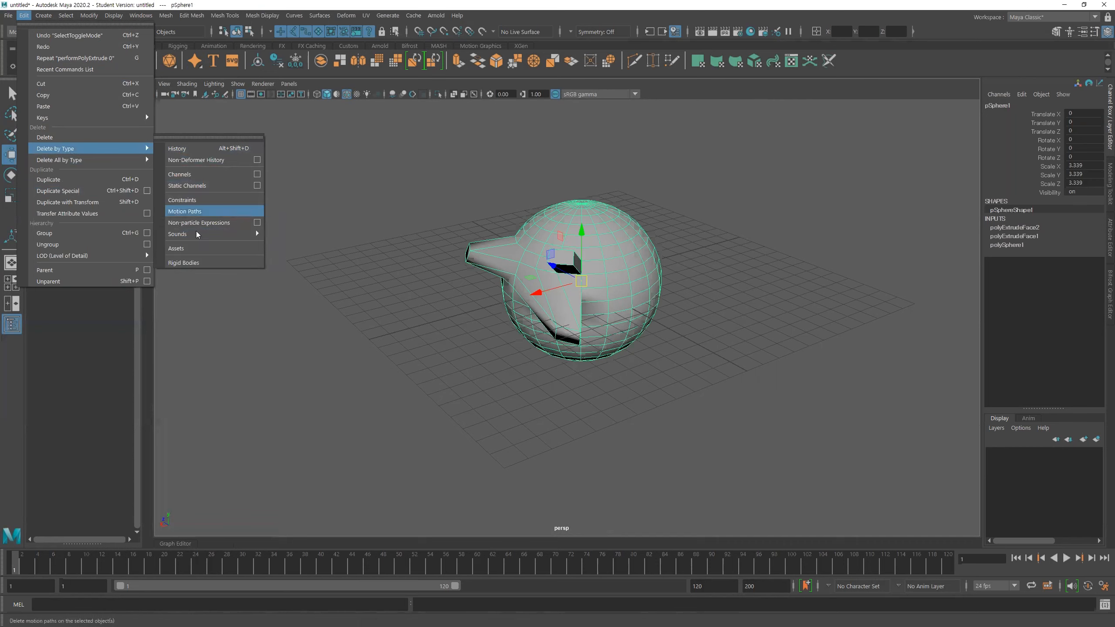
left_click(224, 150)
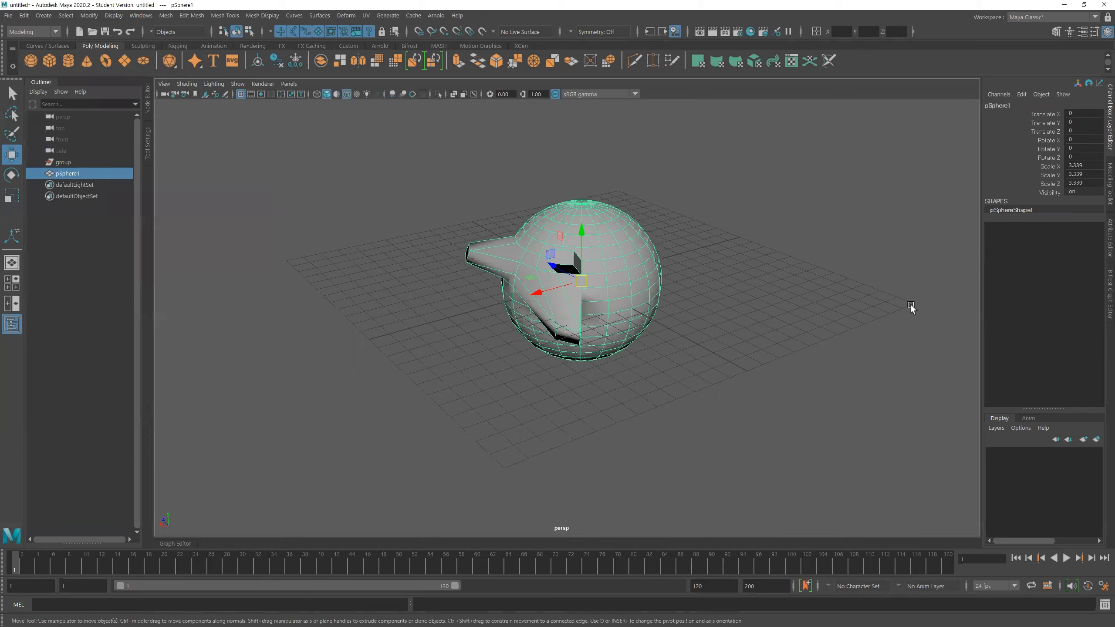
Step: Examine the deformed sphere from several angles and check that its construction inputs are cleared
right_click_drag(703, 241, 606, 231, "alt")
middle_click_drag(606, 232, 569, 224, "alt")
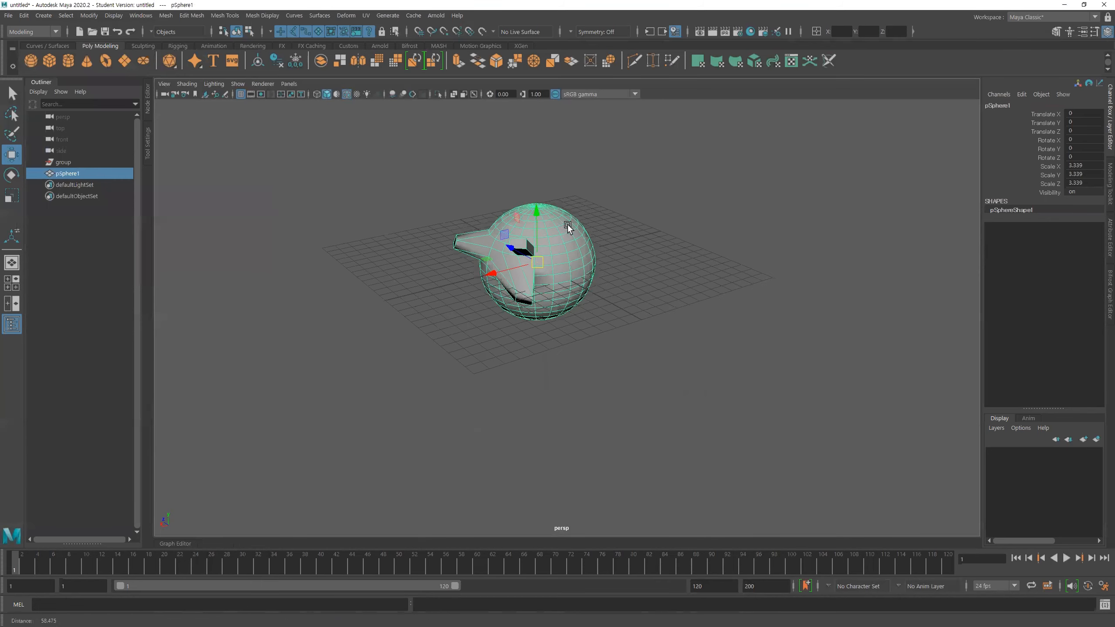
right_click_drag(568, 224, 594, 230, "alt")
left_click_drag(544, 240, 573, 257, "alt")
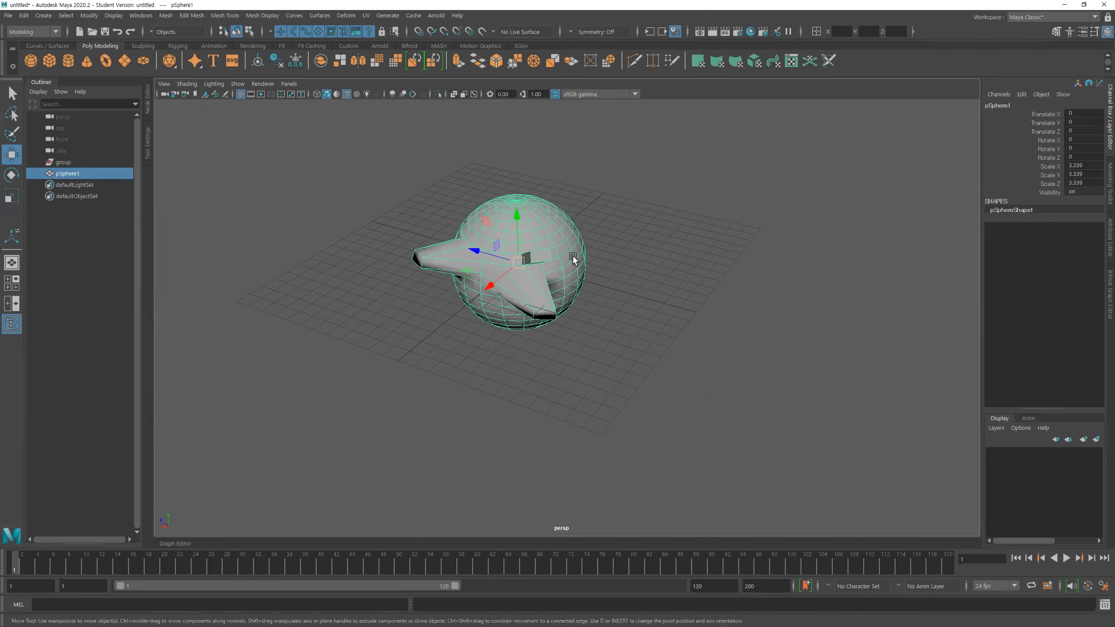
key("q")
middle_click_drag(574, 255, 612, 255, "alt")
right_click_drag(612, 259, 633, 276, "alt")
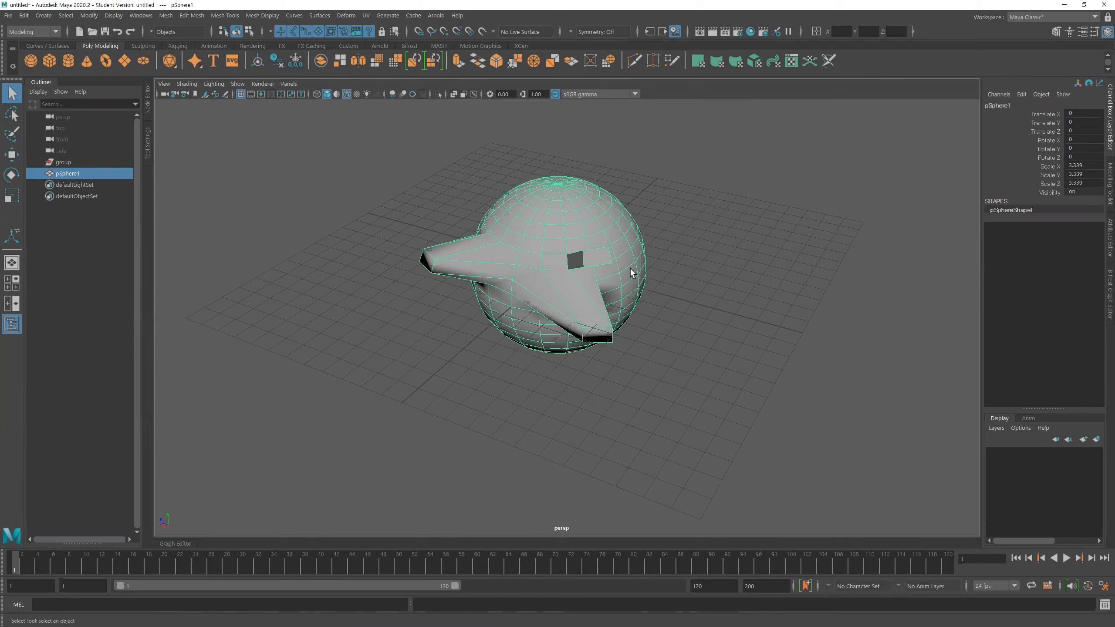
left_click_drag(628, 251, 554, 222, "alt")
left_click(642, 196)
left_click(626, 228)
middle_click_drag(626, 244, 581, 278, "alt")
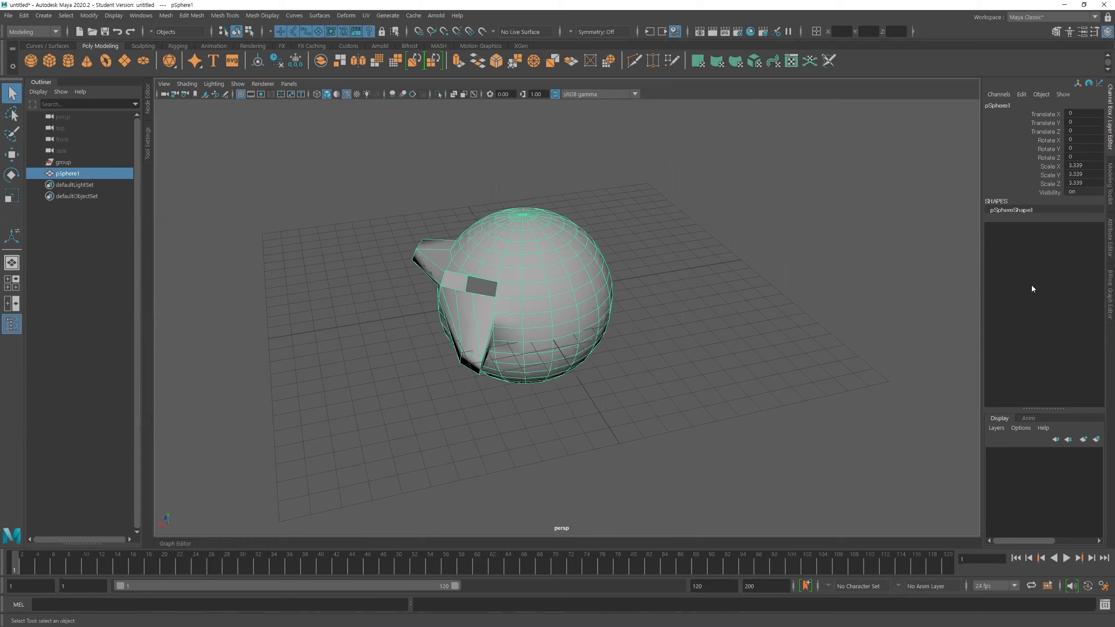
right_click_drag(646, 300, 505, 281, "alt")
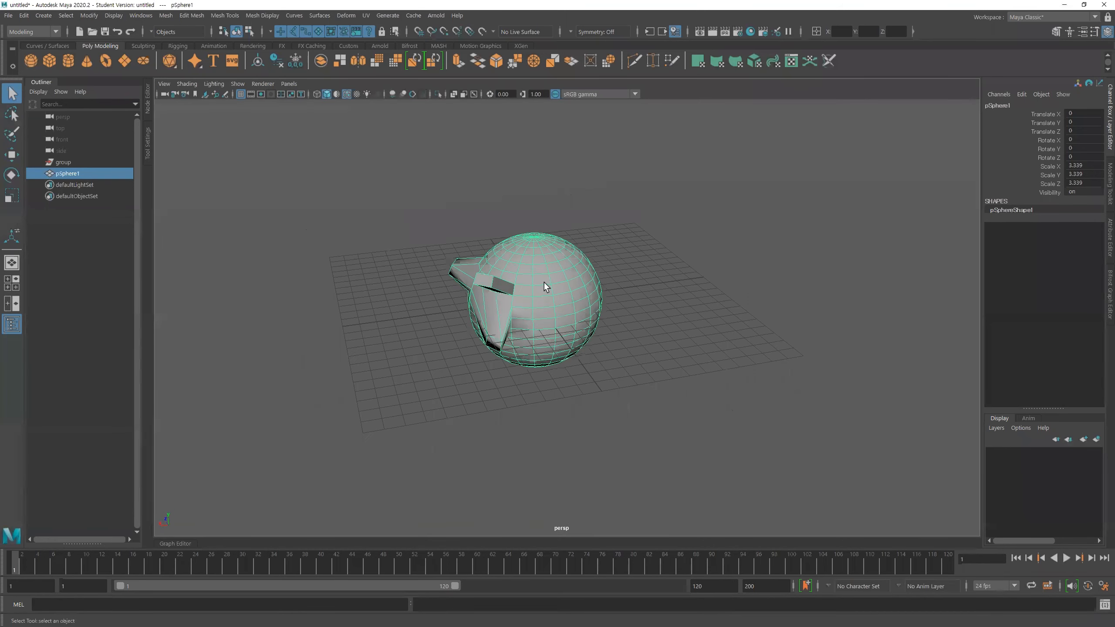
right_click_drag(545, 281, 793, 280, "alt")
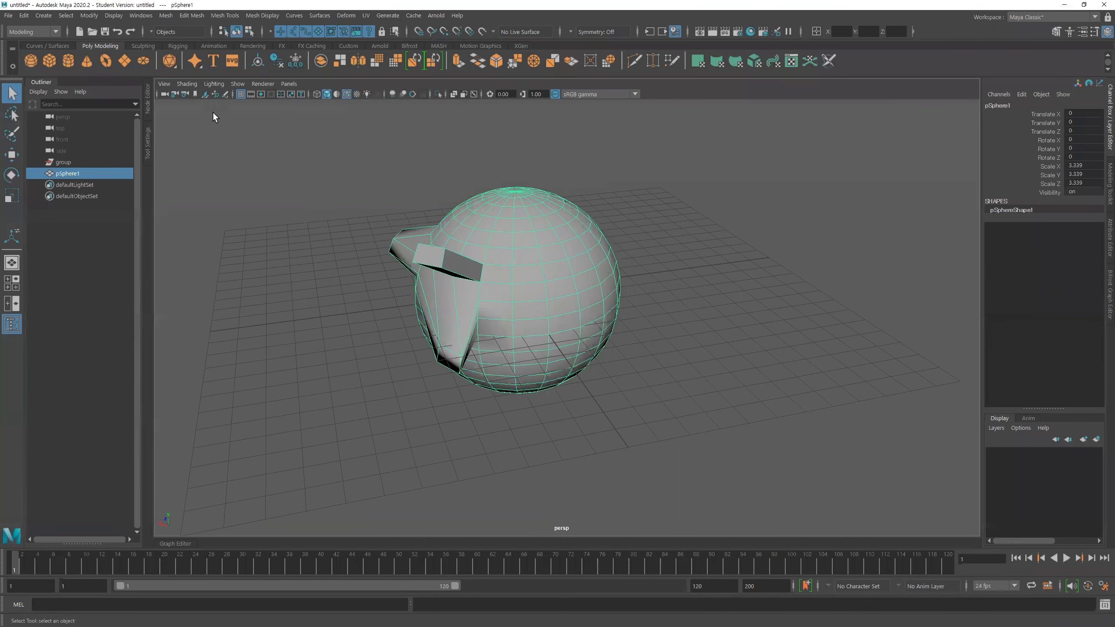
left_click(8, 14)
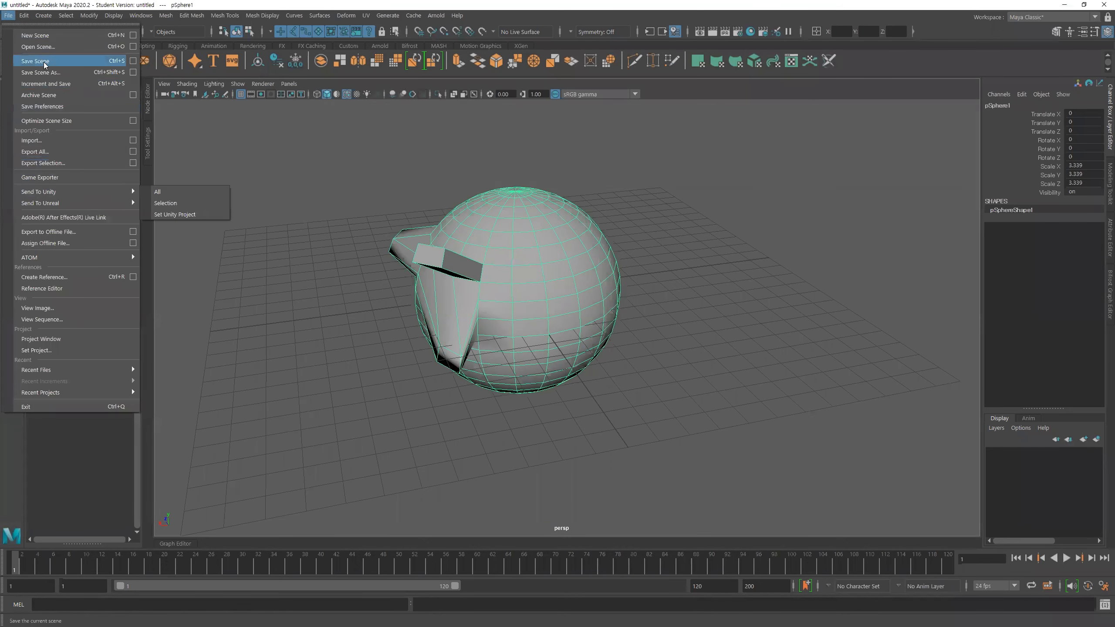
left_click(24, 15)
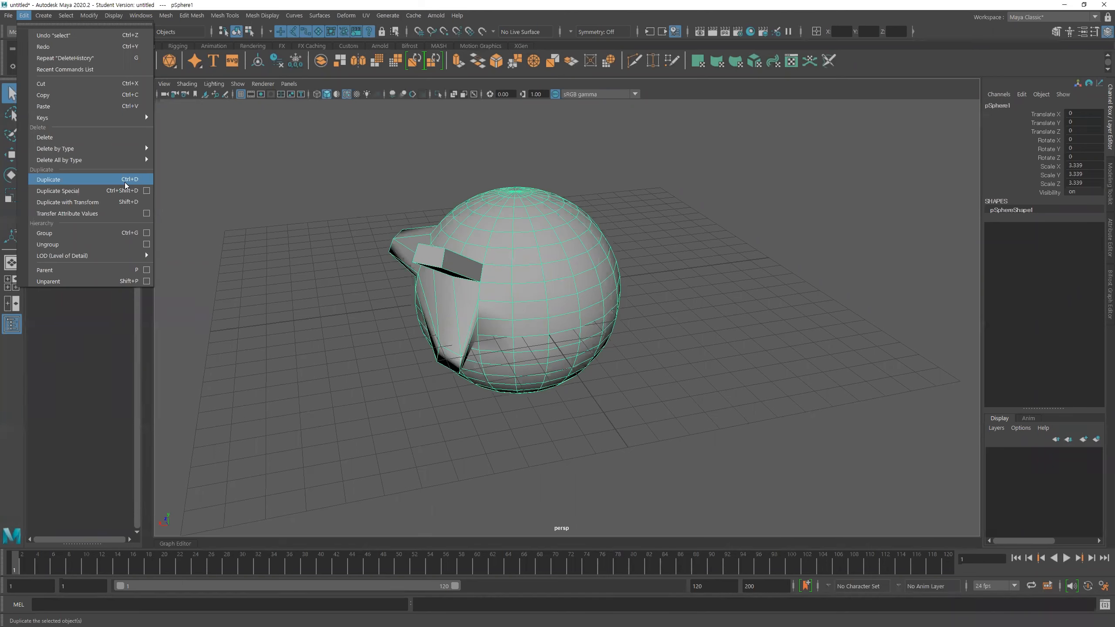
left_click(242, 329)
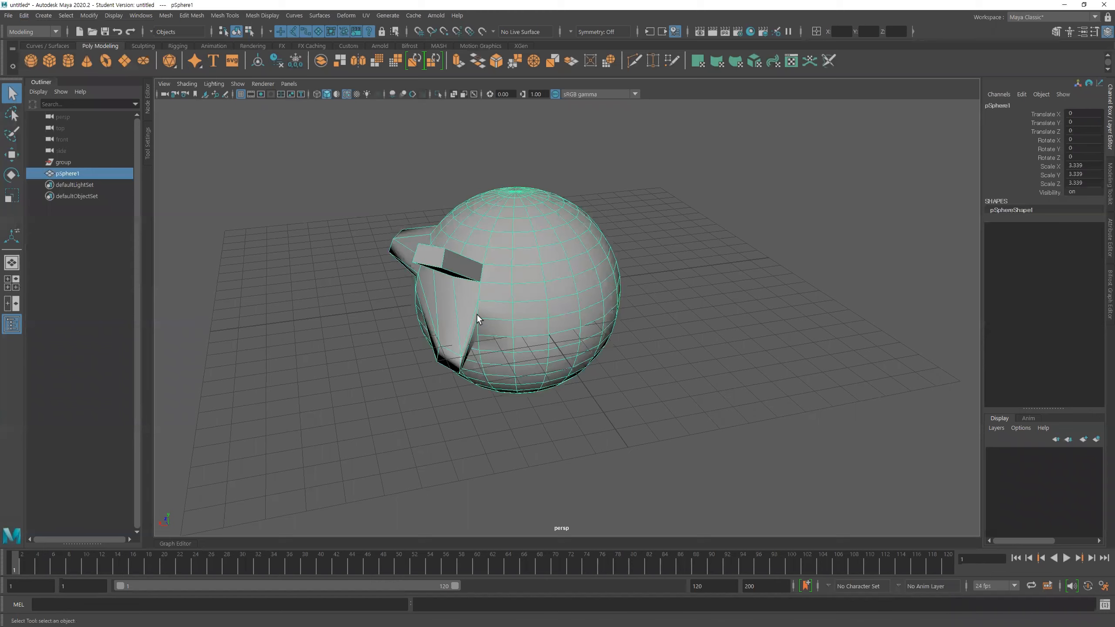
Step: Delete the deformed sphere and create a new default polygon sphere at the origin
key("Delete")
left_click(30, 61)
scroll(505, 310, "down", 5)
left_click_drag(485, 312, 473, 308, "alt")
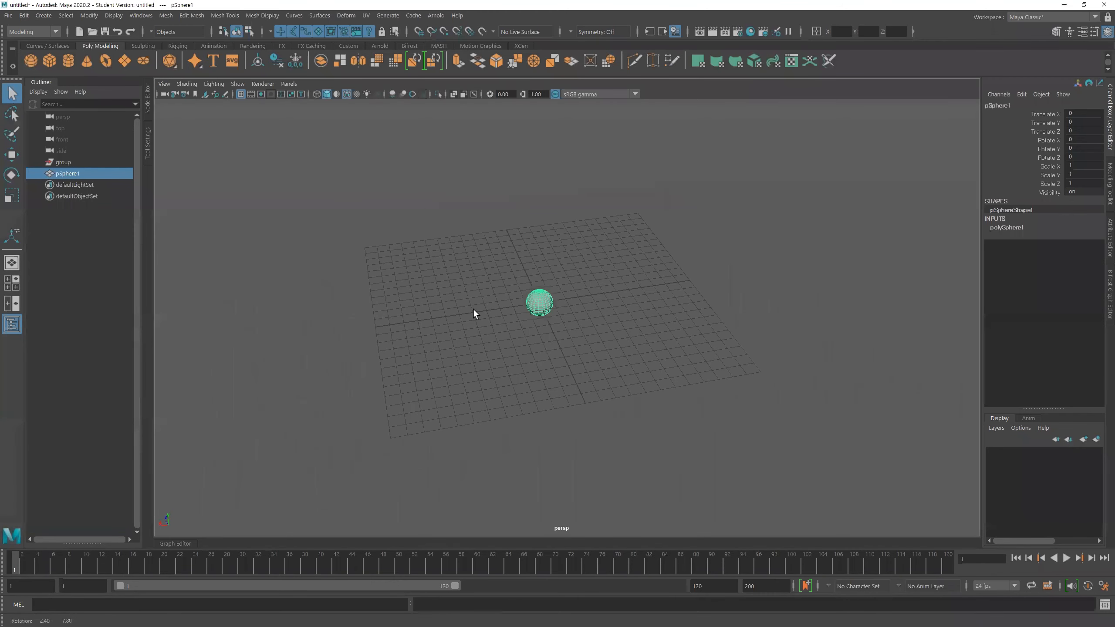
scroll(631, 328, "up", 3)
Step: Duplicate the new sphere in place and delete the leftover group from the scene
key("ctrl+d")
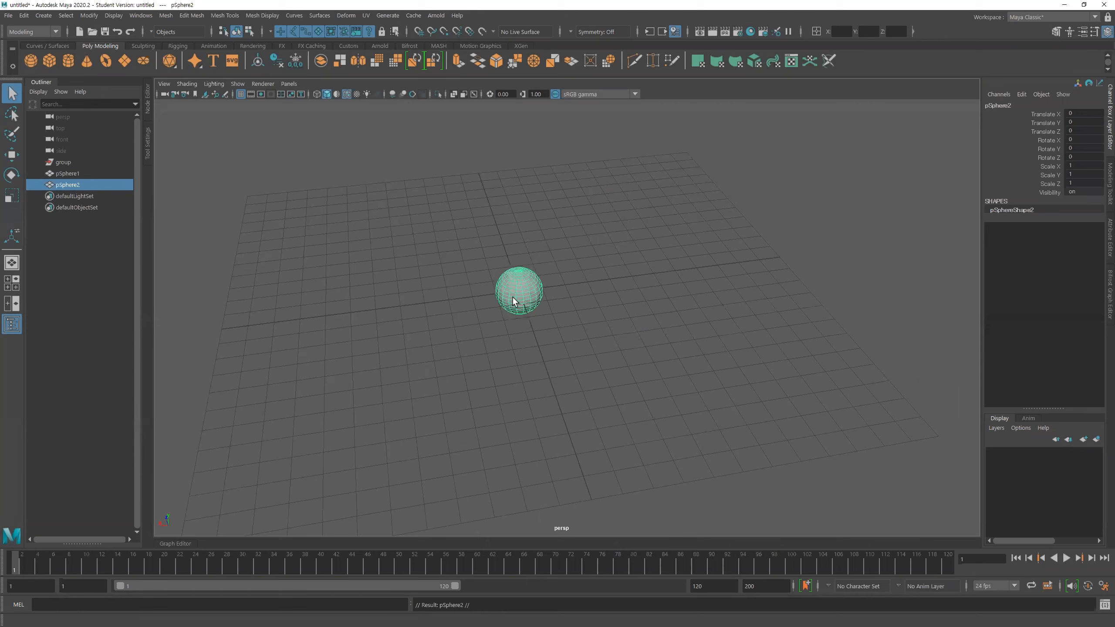
left_click(64, 162)
key("Delete")
left_click(74, 174)
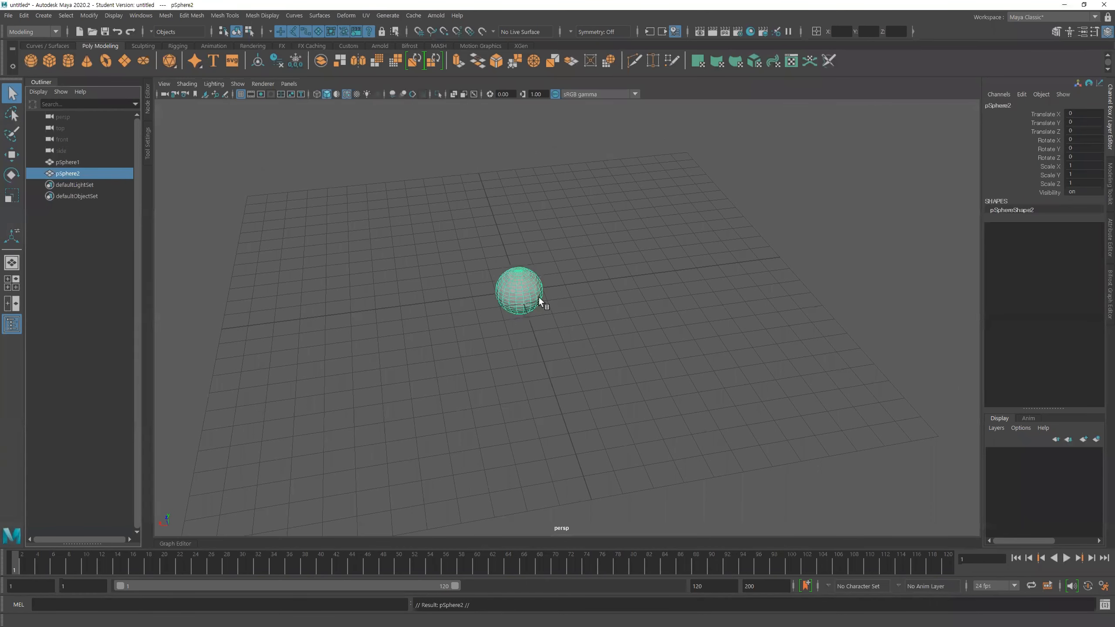
Step: Move the duplicated sphere about 3.06 units along X, away from the original
key("w")
left_click_drag(490, 293, 408, 357)
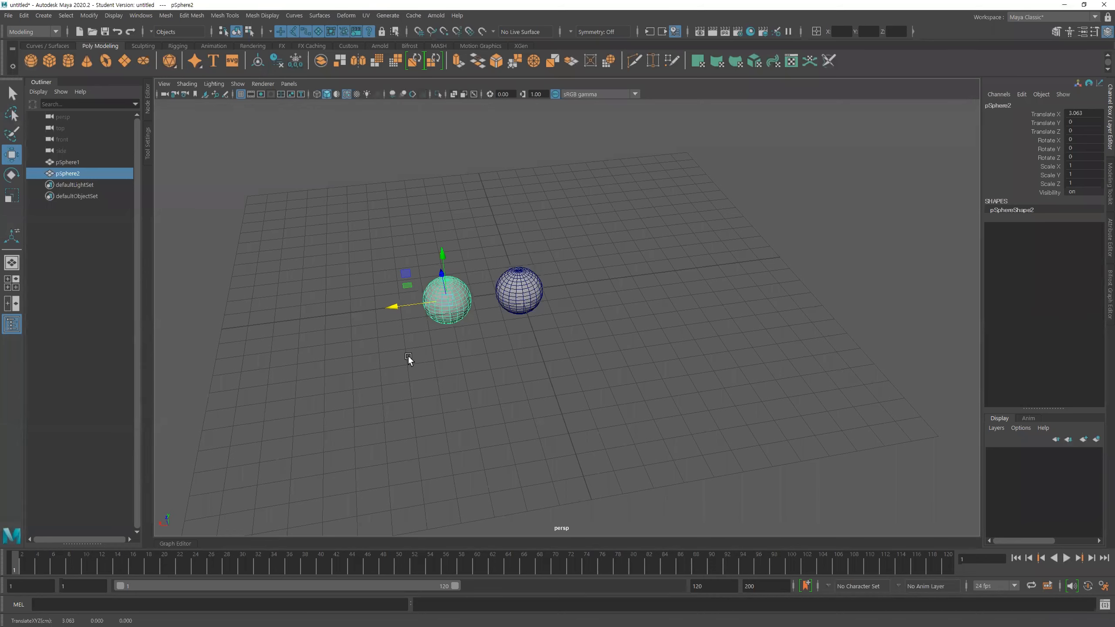
left_click_drag(483, 383, 445, 358, "alt")
Step: Duplicate the original sphere again and move this copy about 3.9 units in the negative X direction
left_click(547, 290)
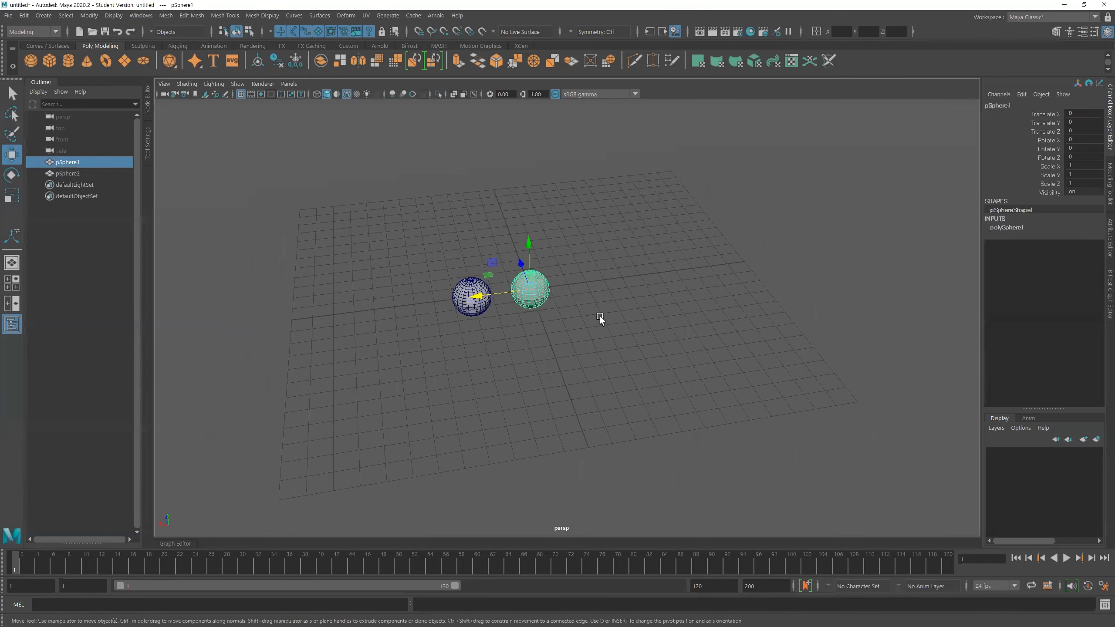
key("ctrl+d")
left_click_drag(496, 295, 567, 291)
right_click_drag(528, 311, 660, 371, "alt")
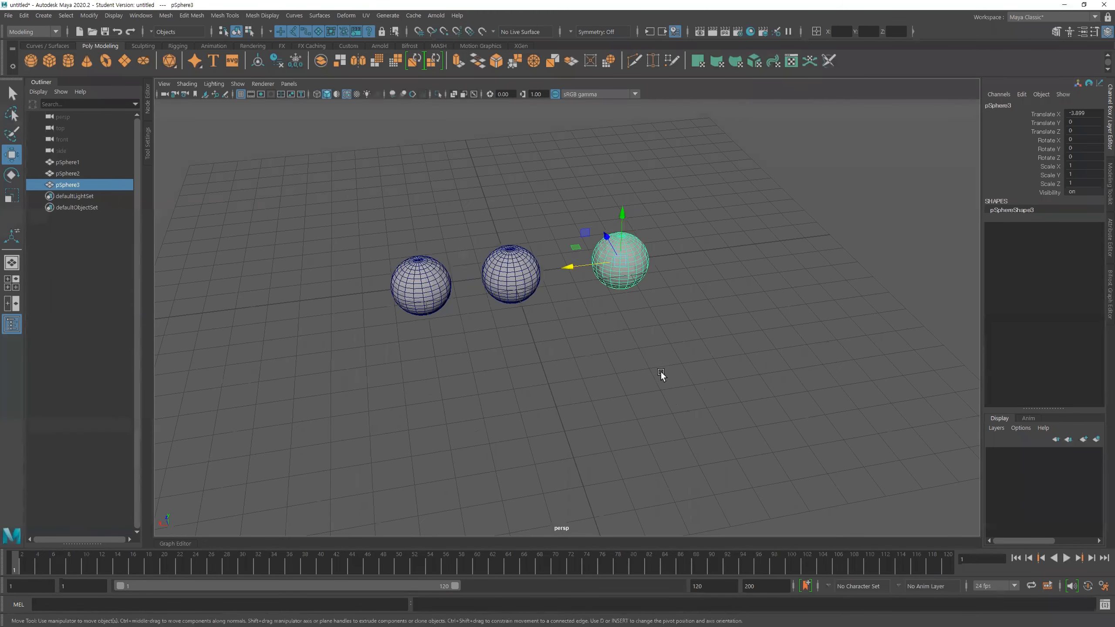
left_click_drag(617, 367, 668, 357, "alt")
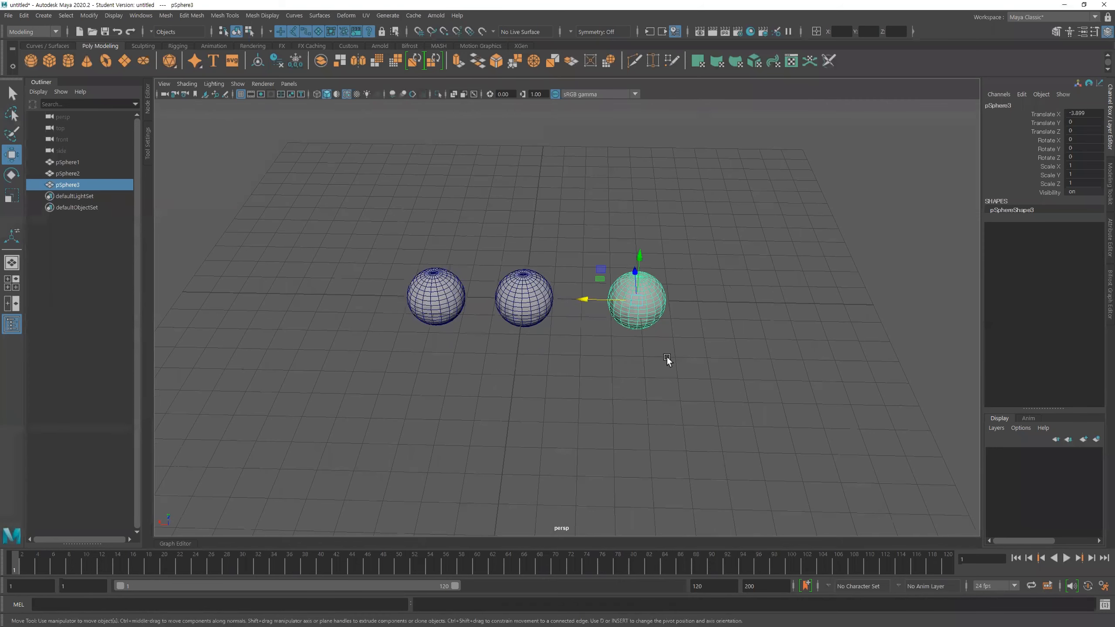
Step: Delete both duplicated spheres, keeping only the original at the origin
key("Delete")
left_click_drag(406, 250, 470, 334)
key("Delete")
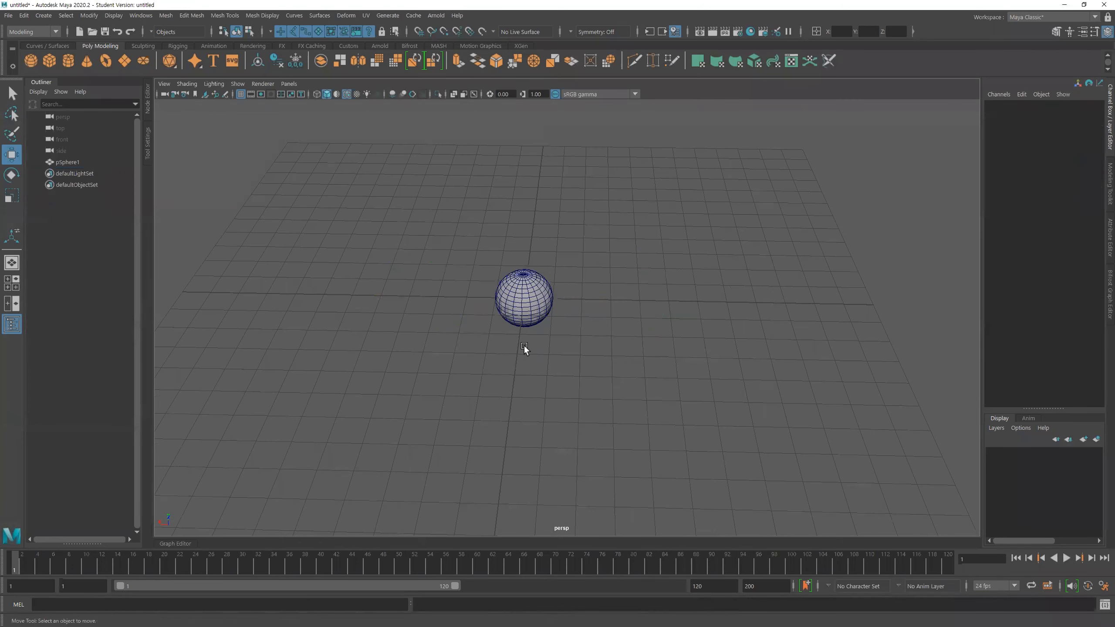
Step: Duplicate the remaining sphere and move the copy 3 units in the negative X direction
left_click(525, 307)
key("ctrl+d")
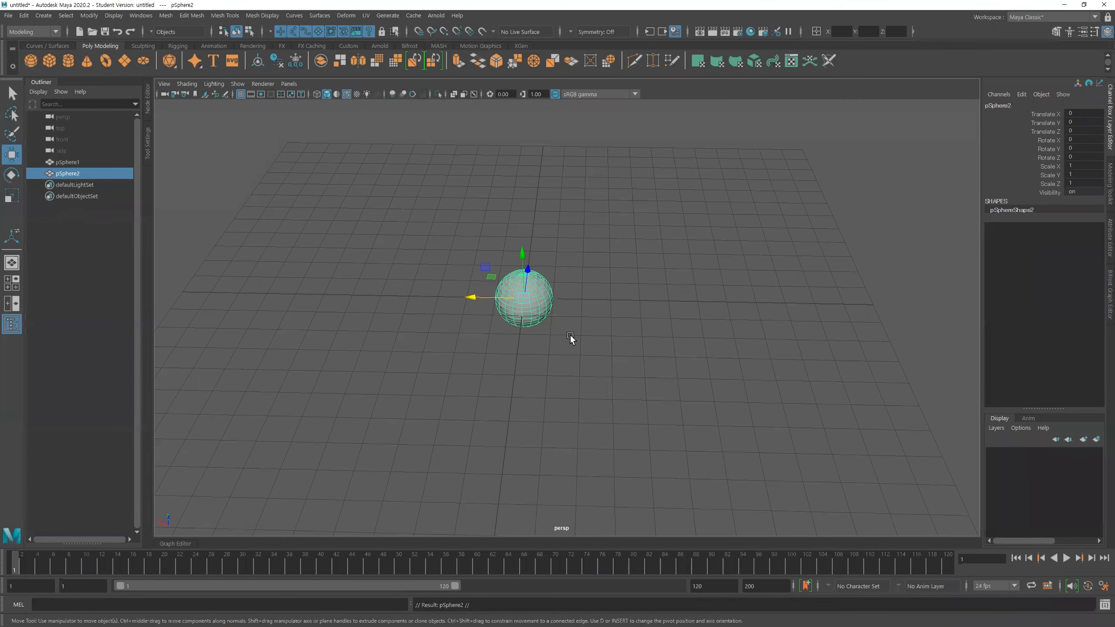
left_click_drag(472, 295, 601, 299)
Step: Use Duplicate with Transform five times to extend the copies into an evenly spaced row along X
key("shift+d")
key("shift+d")
key("shift+d")
key("shift+d")
key("shift+d")
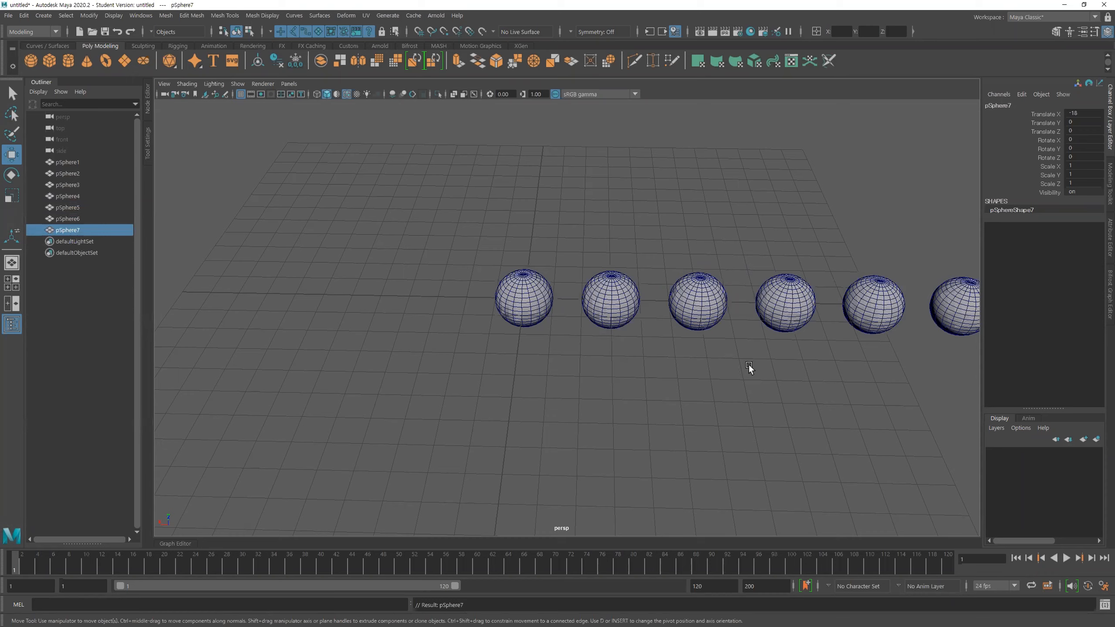
Step: Duplicate the sphere at the origin and move the copy 2 units along Z
scroll(749, 364, "down", 3)
left_click(544, 308)
left_click_drag(501, 357, 560, 363, "alt")
key("ctrl+d")
left_click_drag(529, 311, 523, 307)
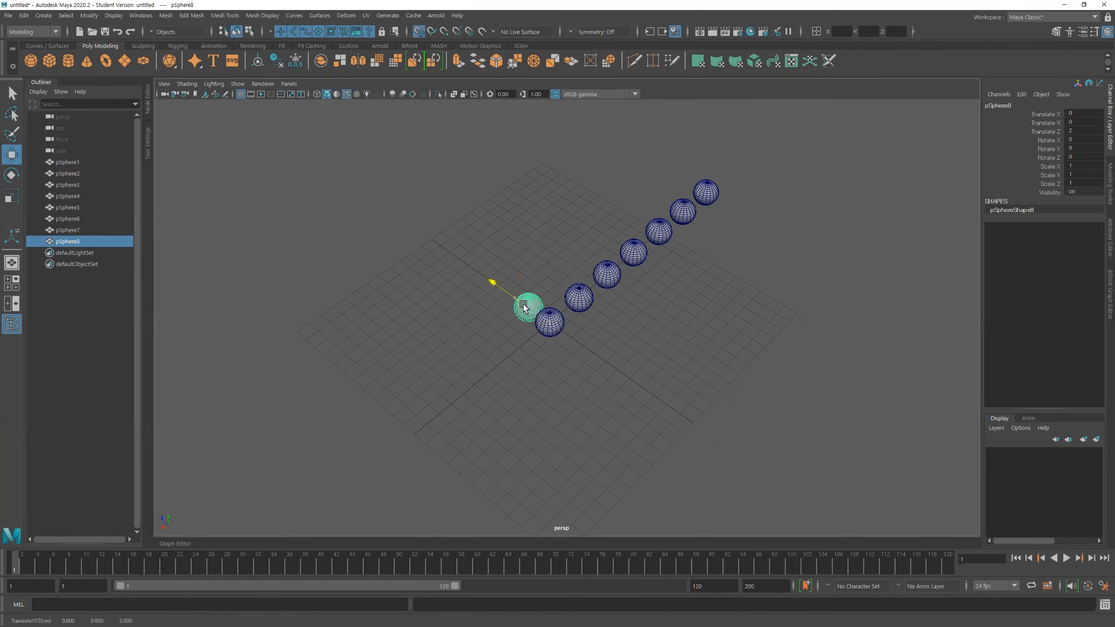
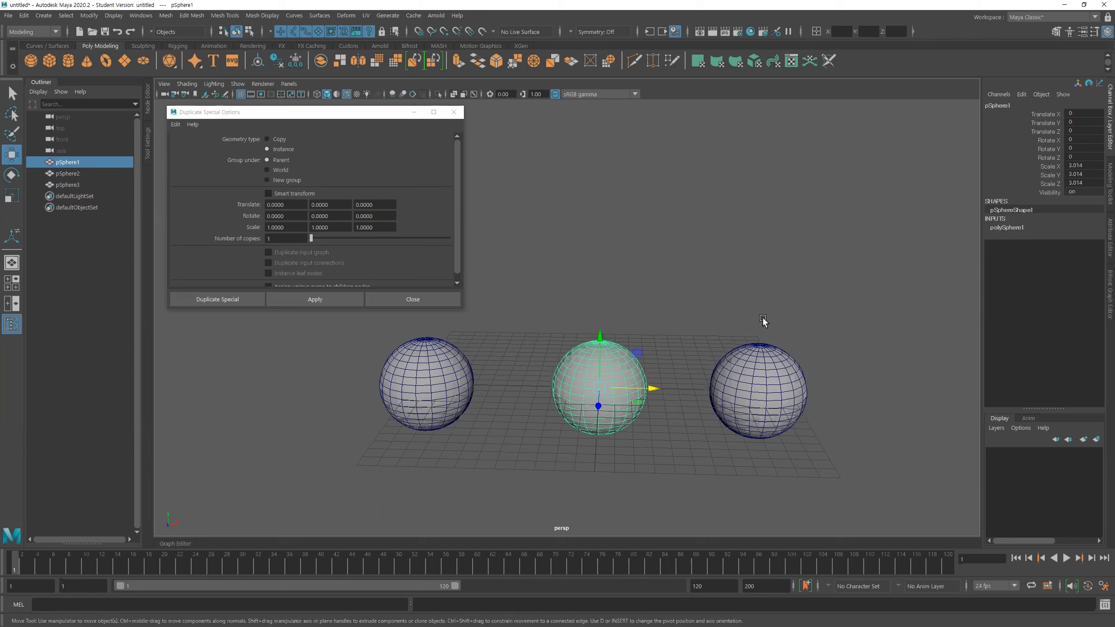
Step: Compare the shape and input nodes of the middle original sphere with those of its copy and its instance
left_click(783, 435)
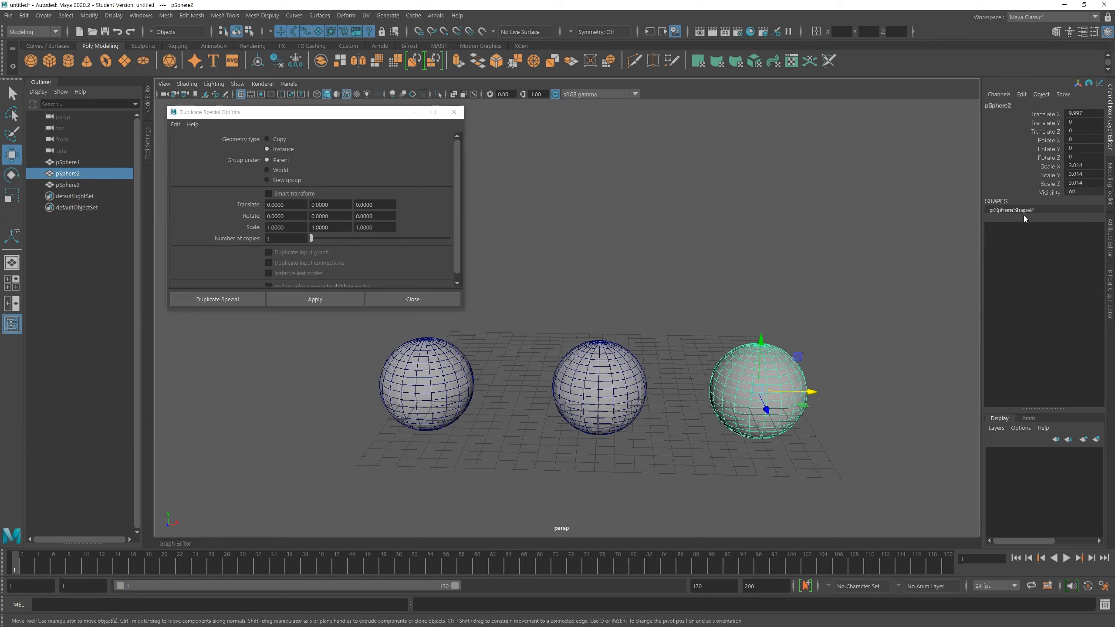
left_click(607, 376)
left_click(769, 398)
left_click(569, 387)
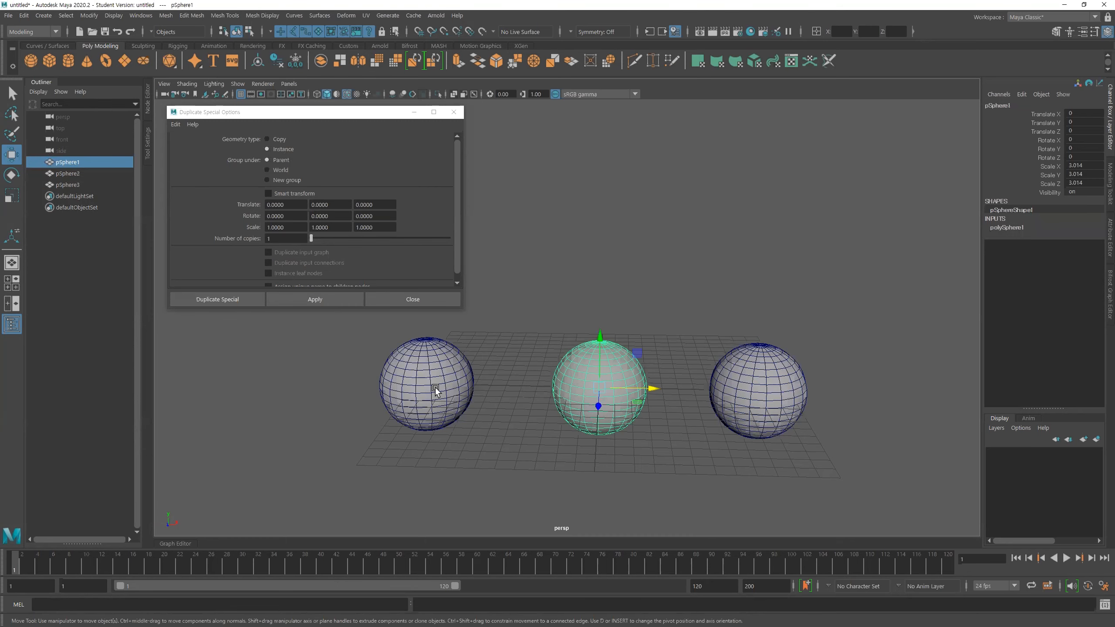
left_click(435, 386)
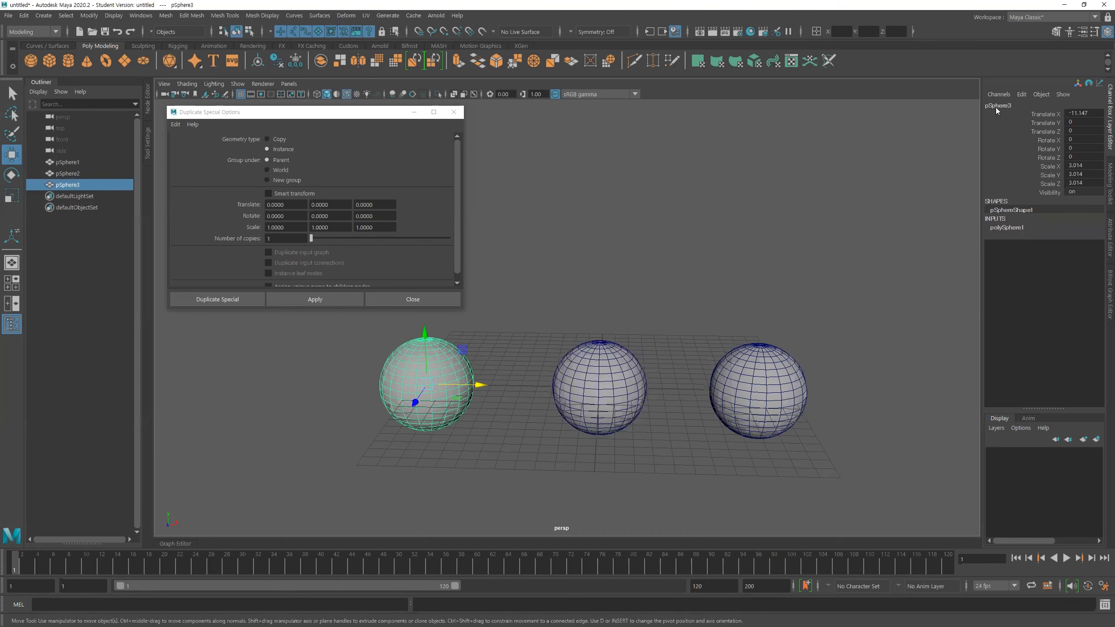
left_click(591, 402)
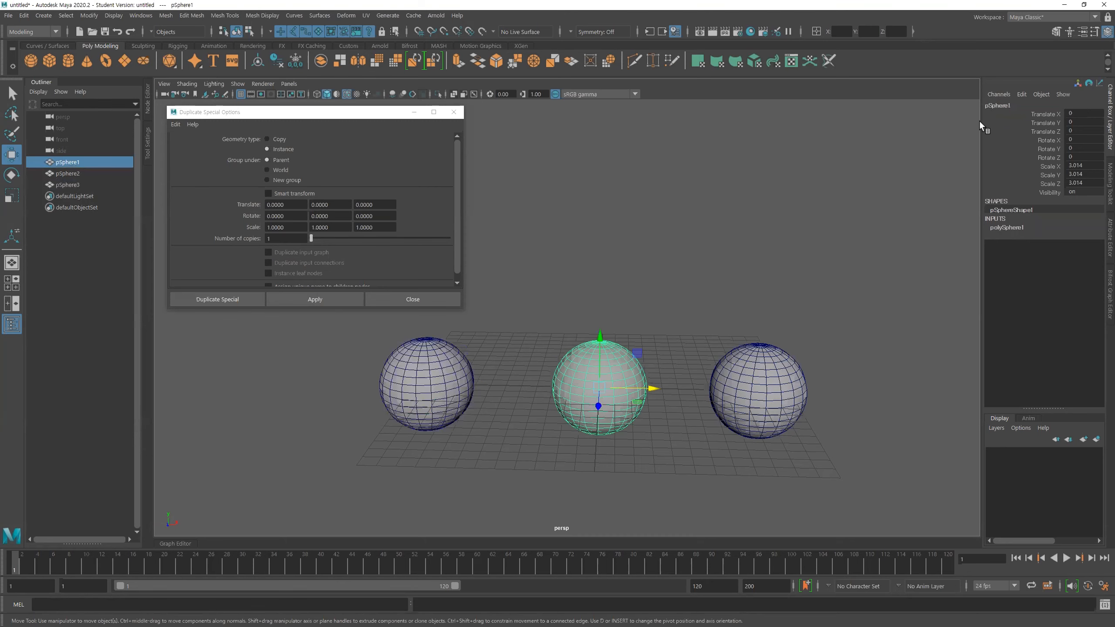
left_click(455, 360)
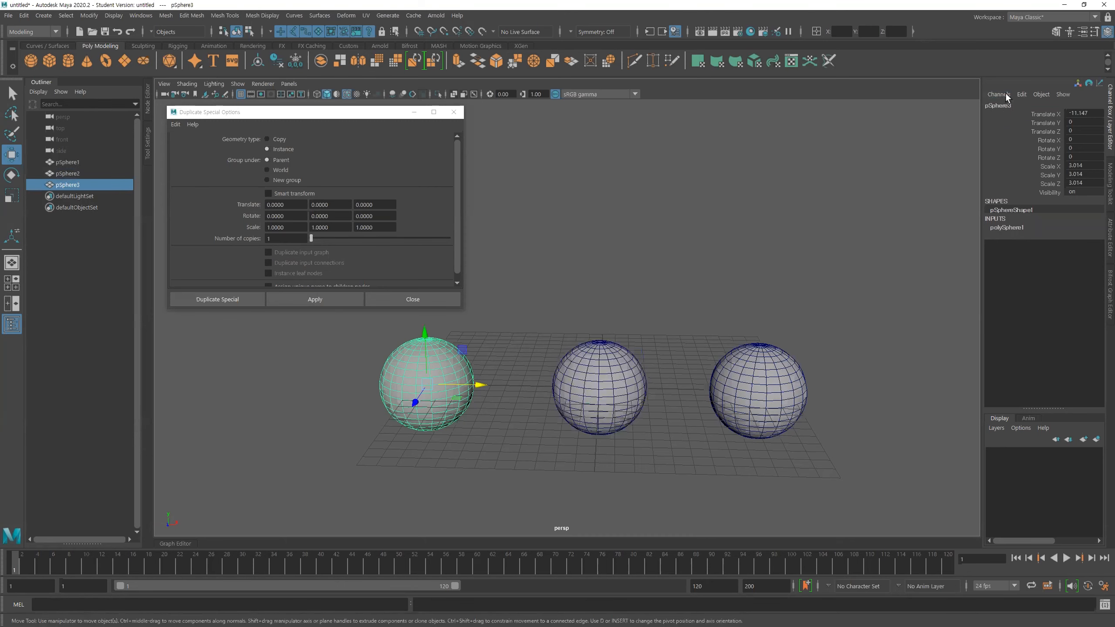
left_click(622, 378)
left_click(450, 373)
left_click(614, 380)
left_click(454, 363)
left_click(606, 384)
left_click(429, 371)
left_click(589, 395)
key("ctrl+z")
Step: Set both Subdivisions Axis and Subdivisions Height of the middle sphere to 16
middle_click_drag(629, 370, 646, 368, "alt")
scroll(648, 368, "up", 2)
left_click(652, 371)
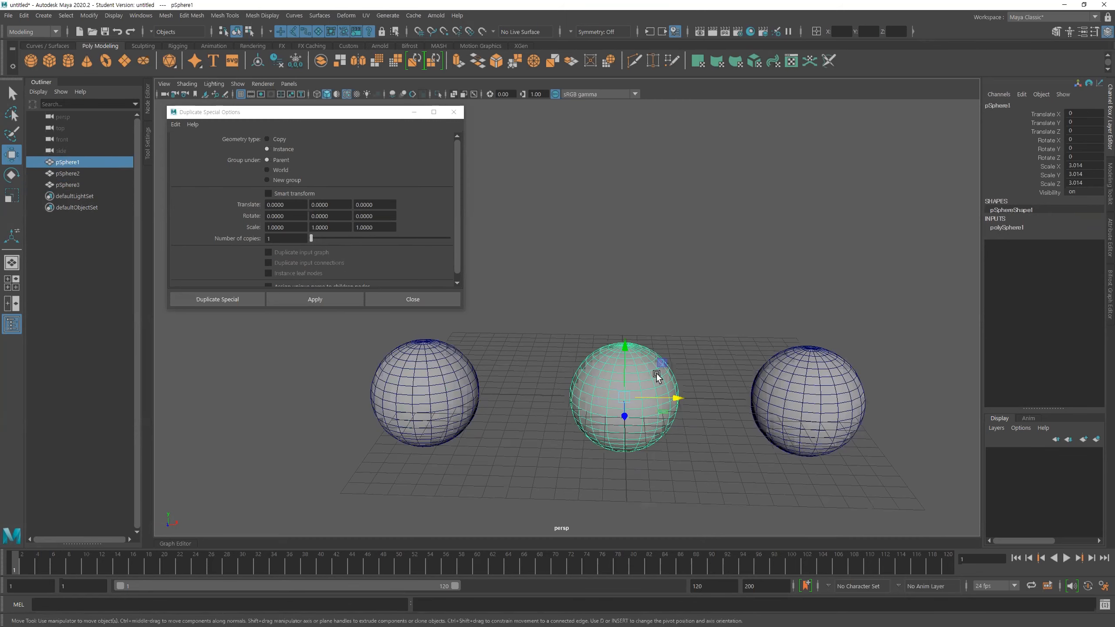
left_click(1021, 227)
left_click_drag(1040, 245, 1037, 254)
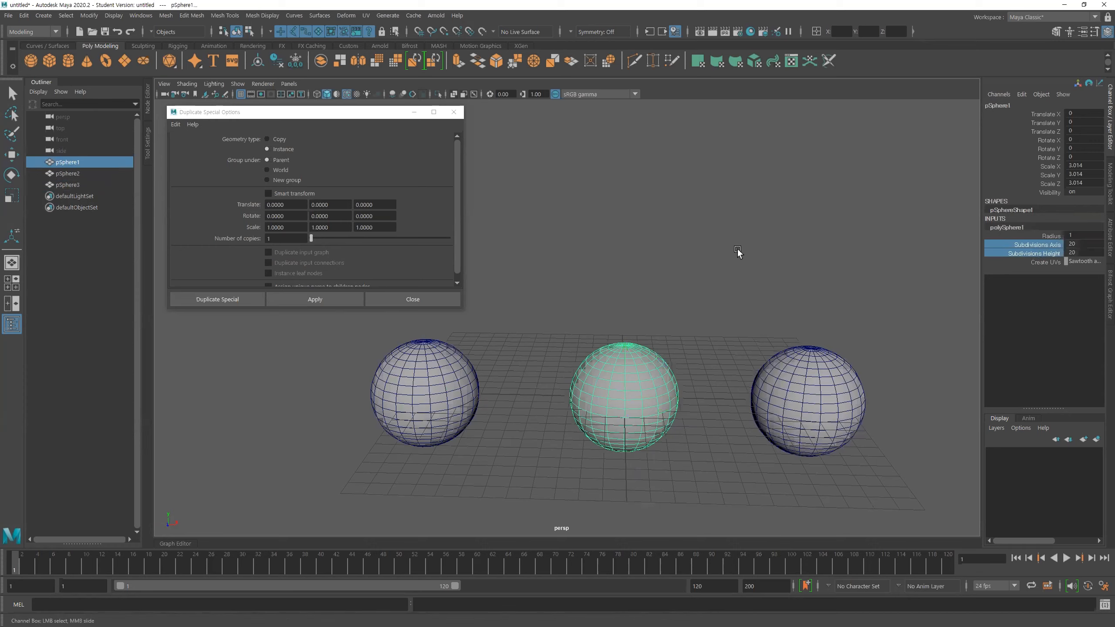
middle_click_drag(713, 250, 677, 281)
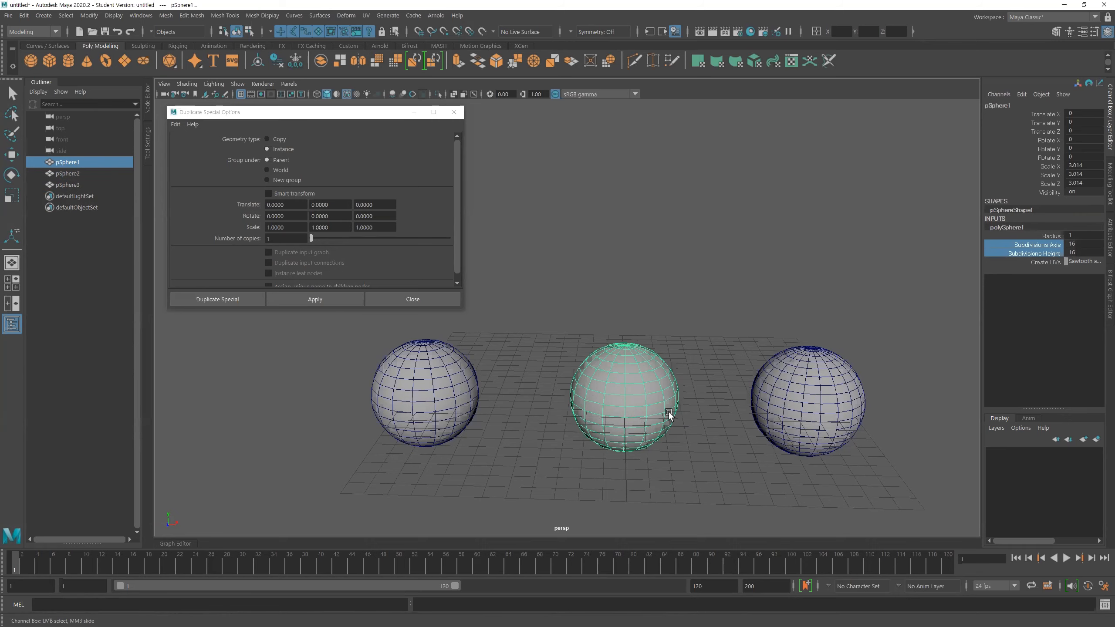
Step: Stretch the middle sphere's shape along Y and X with the Scale tool
middle_click_drag(623, 380, 621, 369, "alt")
right_click_drag(621, 369, 645, 375, "alt")
key("w")
key("r")
mouse_move(629, 348)
left_mouse_down()
mouse_move(638, 300)
mouse_move(643, 372)
mouse_move(640, 318)
mouse_move(642, 334)
left_mouse_up()
left_click_drag(650, 393, 766, 380)
Step: Undo the vertical and horizontal stretching of the middle sphere and clear the selection
key("ctrl+z")
key("ctrl+z")
key("ctrl+z")
key("ctrl+z")
key("ctrl+z")
key("ctrl+z")
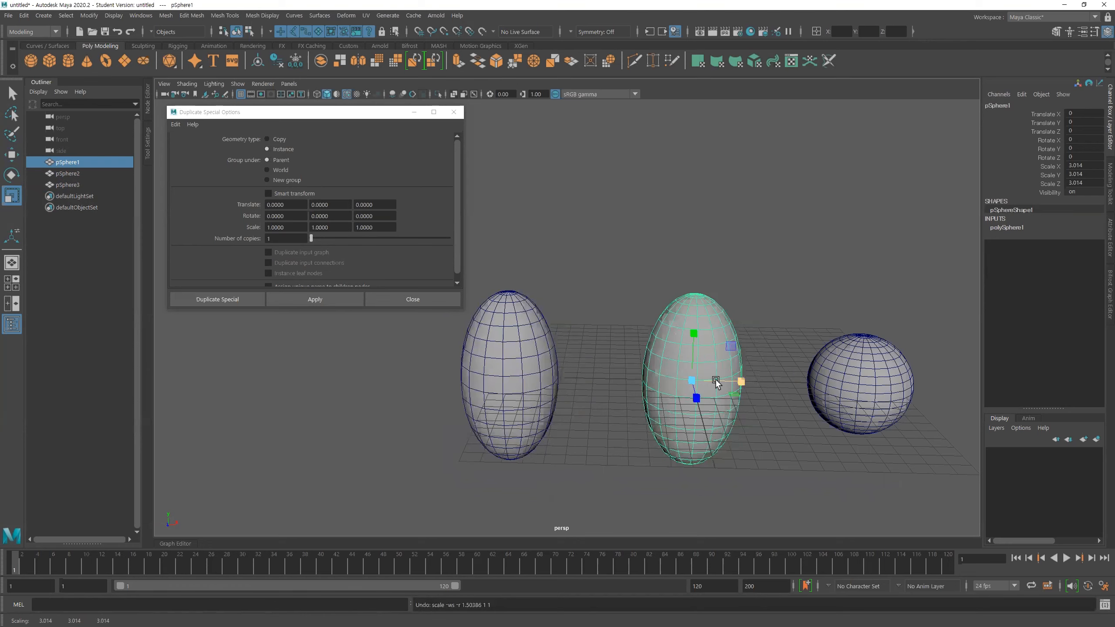
key("ctrl+z")
left_click(589, 292)
Step: Pull an upper vertex of the middle sphere out into a spike and a lower cluster of vertices into a snout
right_click_drag(561, 321, 620, 323, "alt")
middle_click_drag(617, 288, 502, 287, "alt")
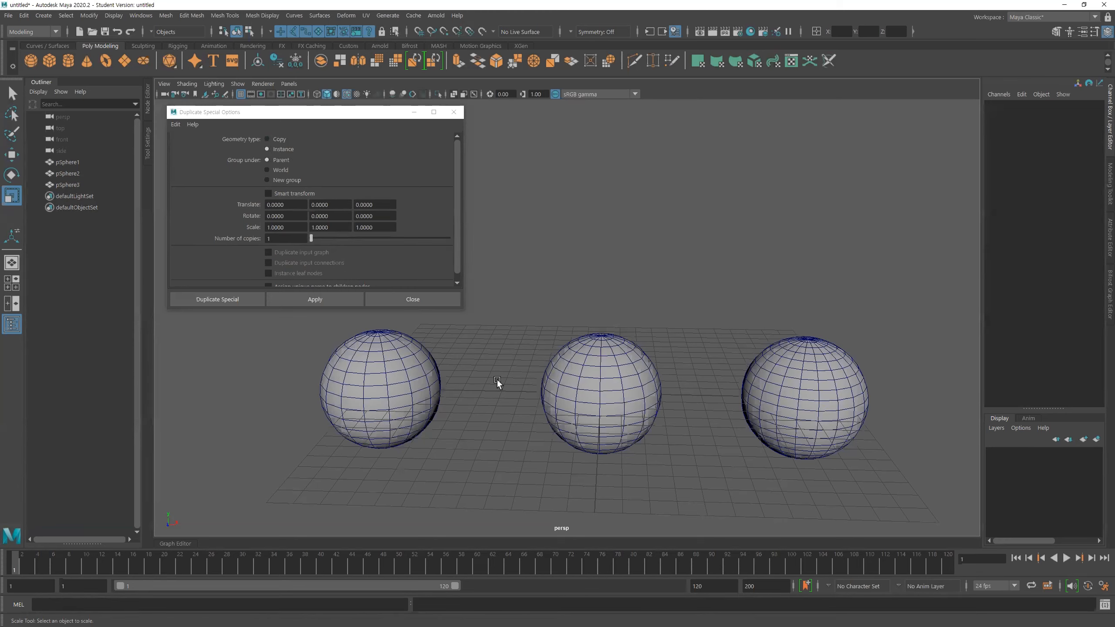
left_click(612, 366)
right_click_drag(615, 360, 568, 323)
left_click(640, 358)
key("w")
left_click_drag(639, 358, 666, 343)
mouse_move(678, 421)
left_mouse_down()
mouse_move(636, 392)
mouse_move(703, 431)
mouse_move(694, 407)
left_mouse_up()
middle_click_drag(744, 344, 784, 342, "alt")
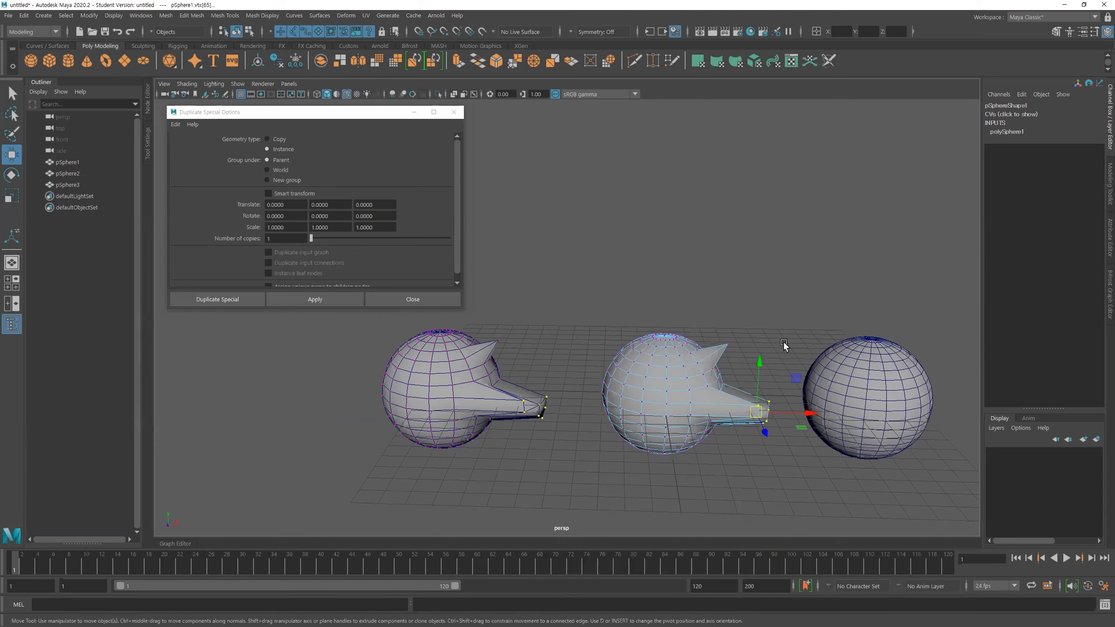
Step: Return from vertex editing to object selection with nothing selected
key("F8")
key("F8")
left_click(668, 276)
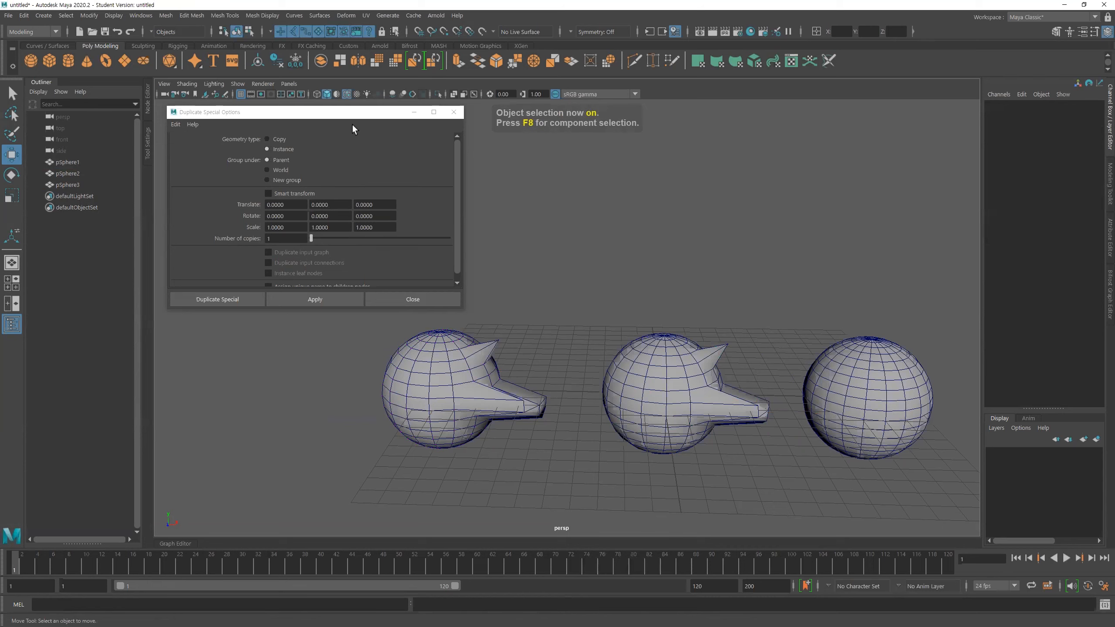
Step: Reset the Duplicate Special options to their defaults and close the options window
left_click(457, 236)
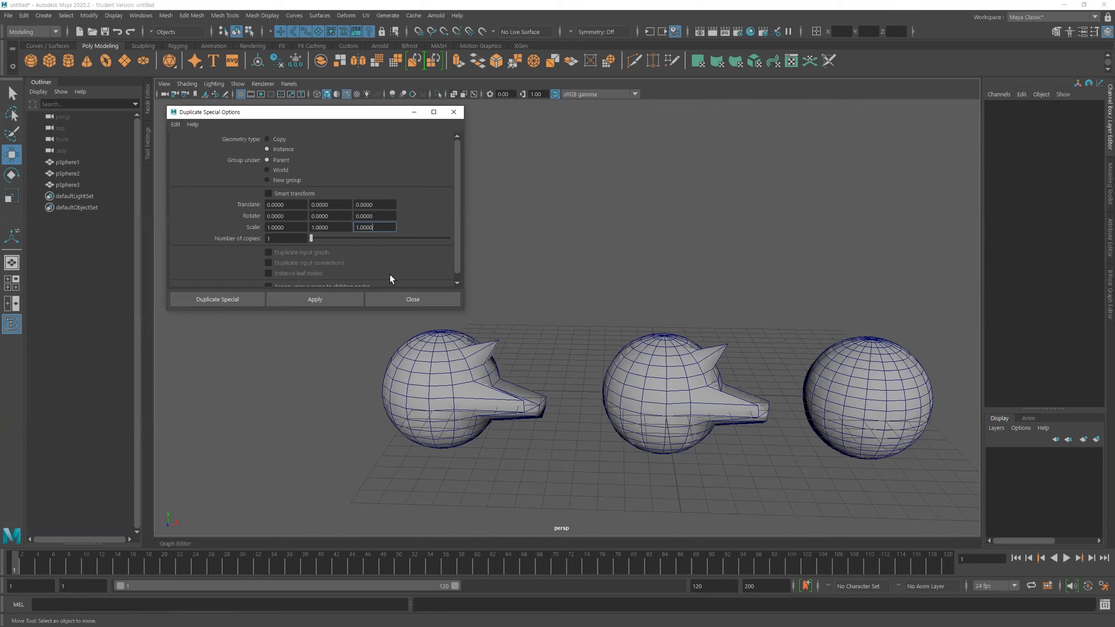
left_click(176, 124)
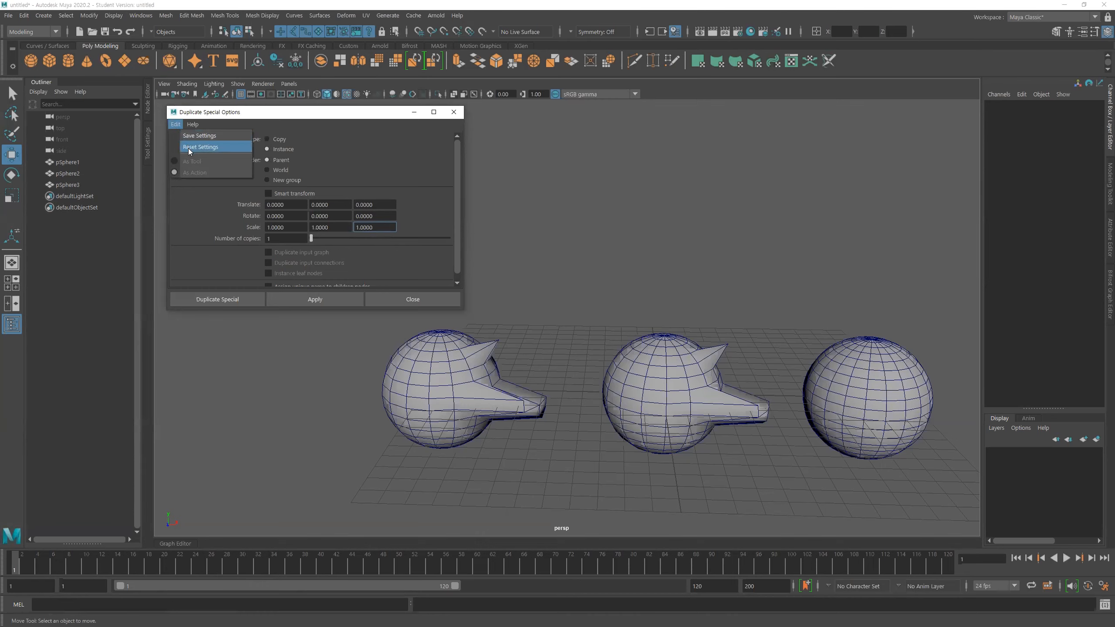
left_click(188, 147)
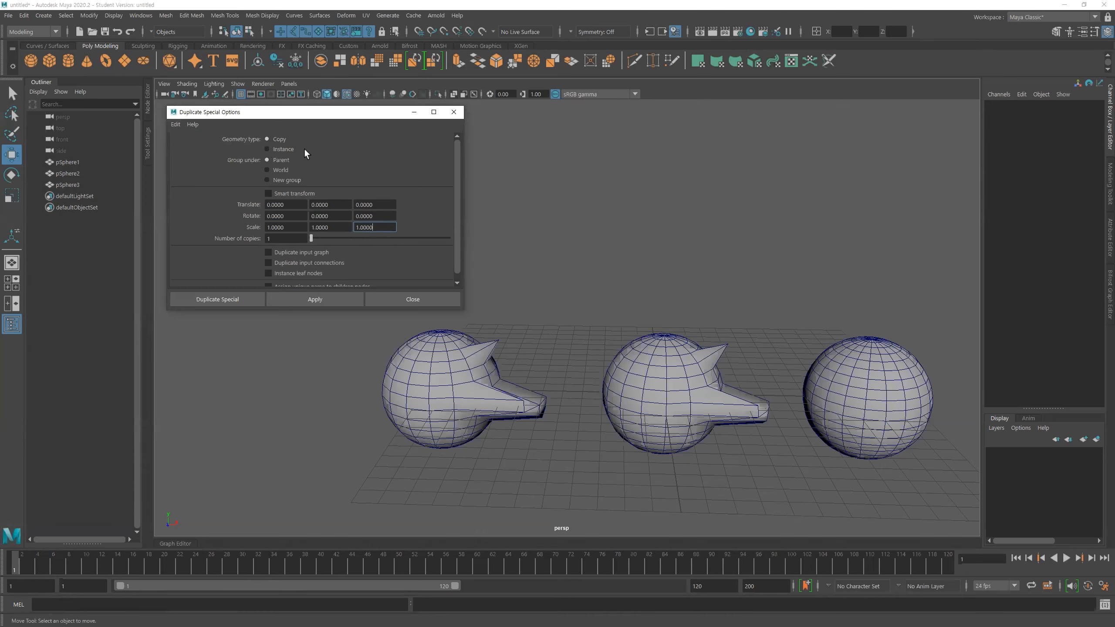
left_click(432, 300)
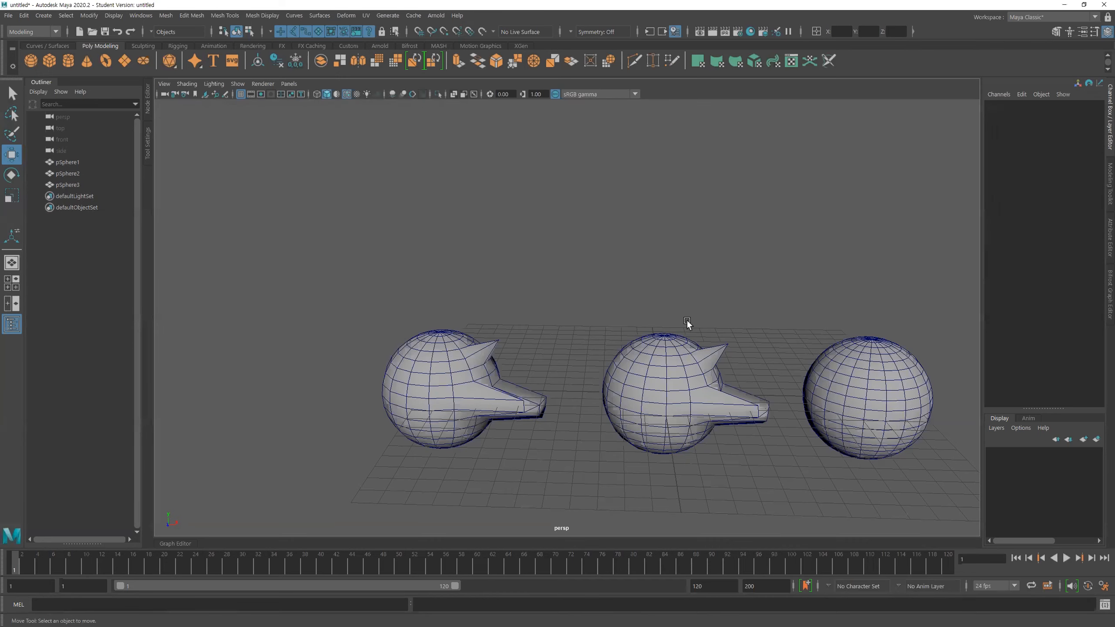
Step: Look over the Edit commands for grouping, ungrouping, level of detail and parenting
right_click_drag(791, 351, 640, 276, "alt")
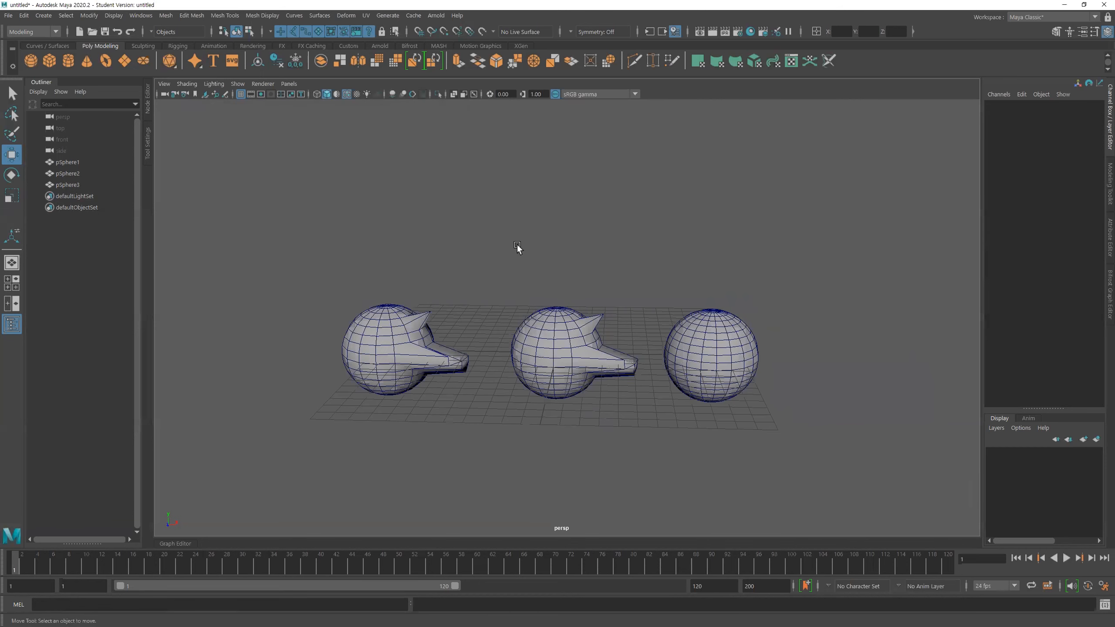
left_click(24, 15)
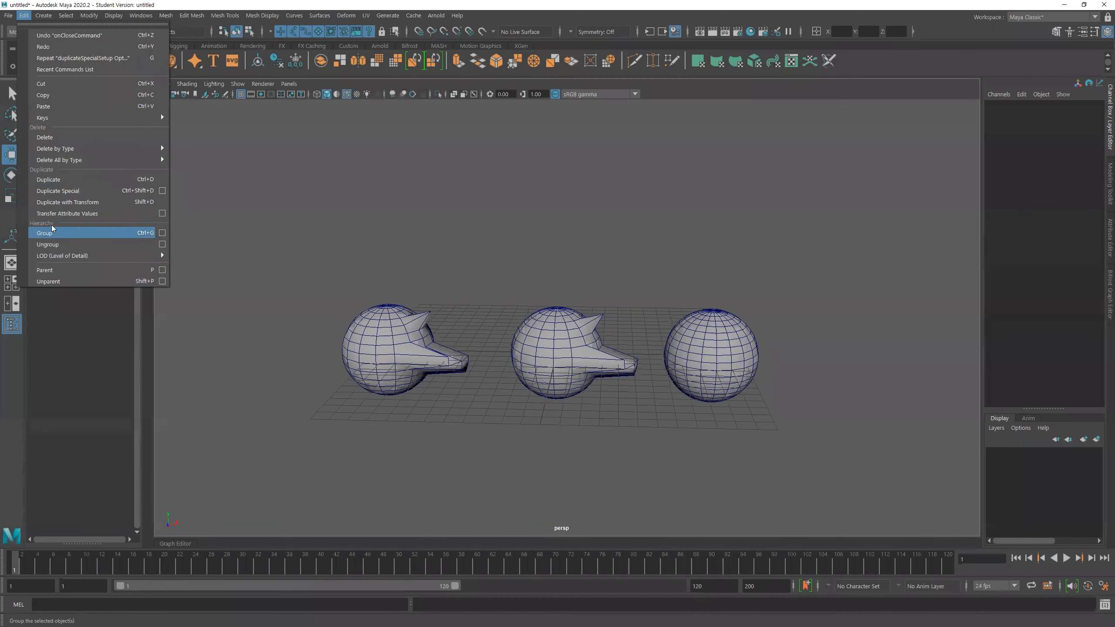
mouse_move(76, 255)
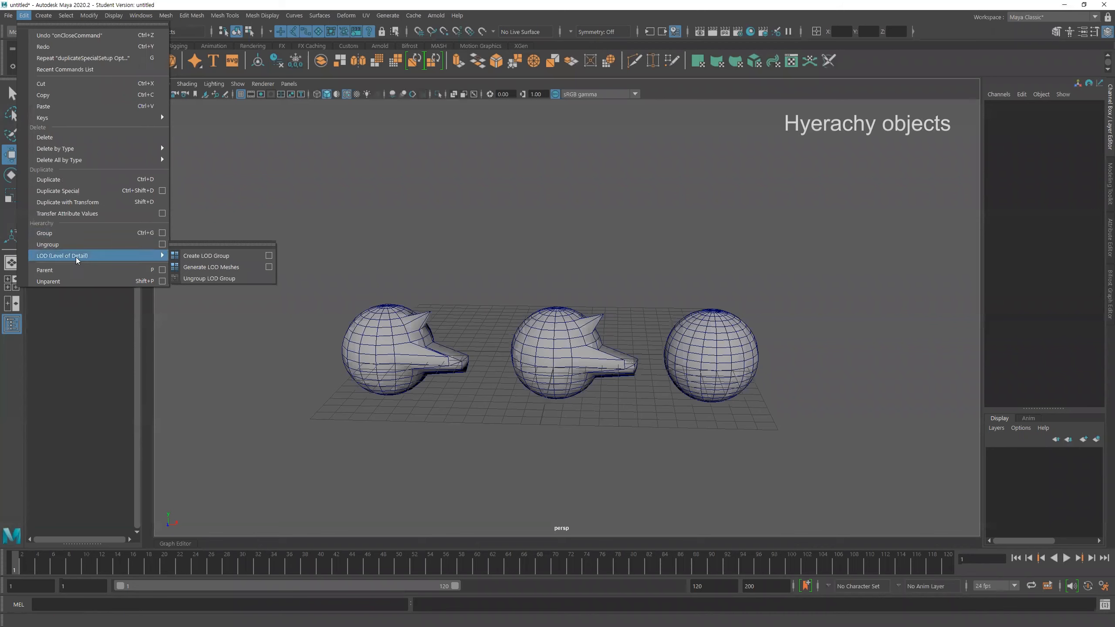
left_click(534, 252)
Step: Delete all three spheres from the scene
scroll(571, 272, "down", 5)
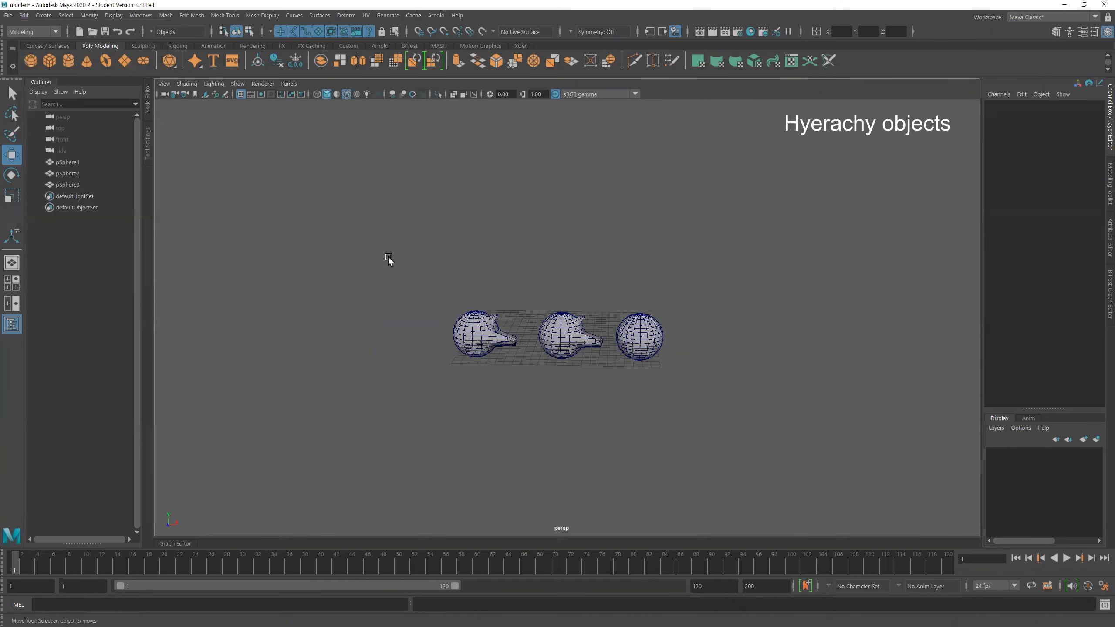
left_click_drag(386, 260, 600, 405)
key("Delete")
left_click_drag(712, 364, 591, 298)
key("Delete")
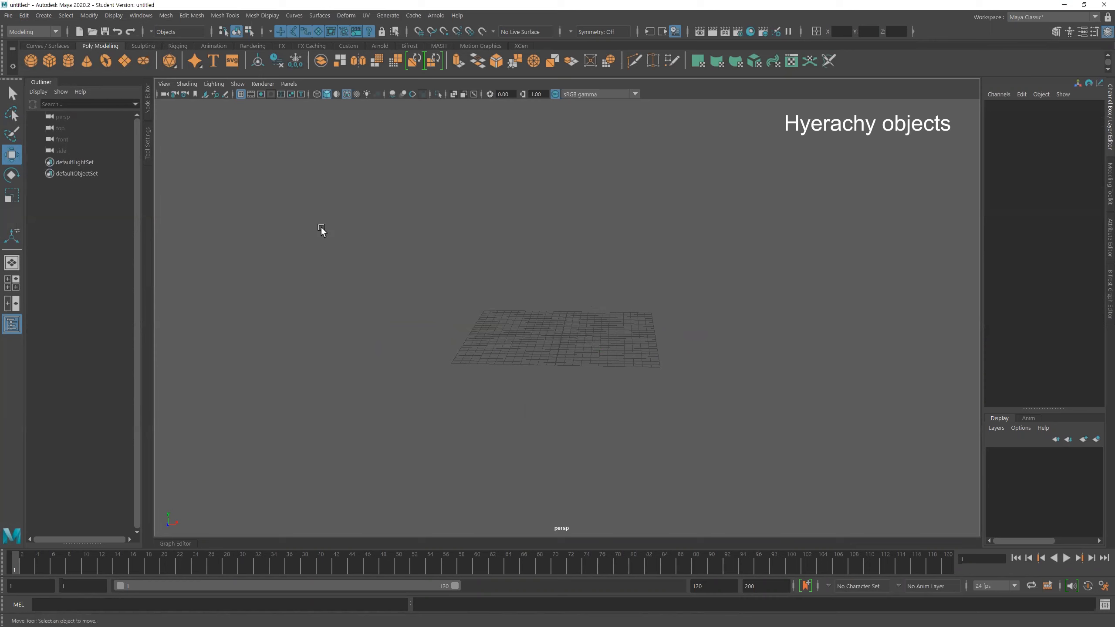
Step: Create a polygon sphere at the origin and a polygon cube moved to about X 3.7, Y 2.5, Z -1.9
left_click(30, 60)
scroll(510, 351, "up", 3)
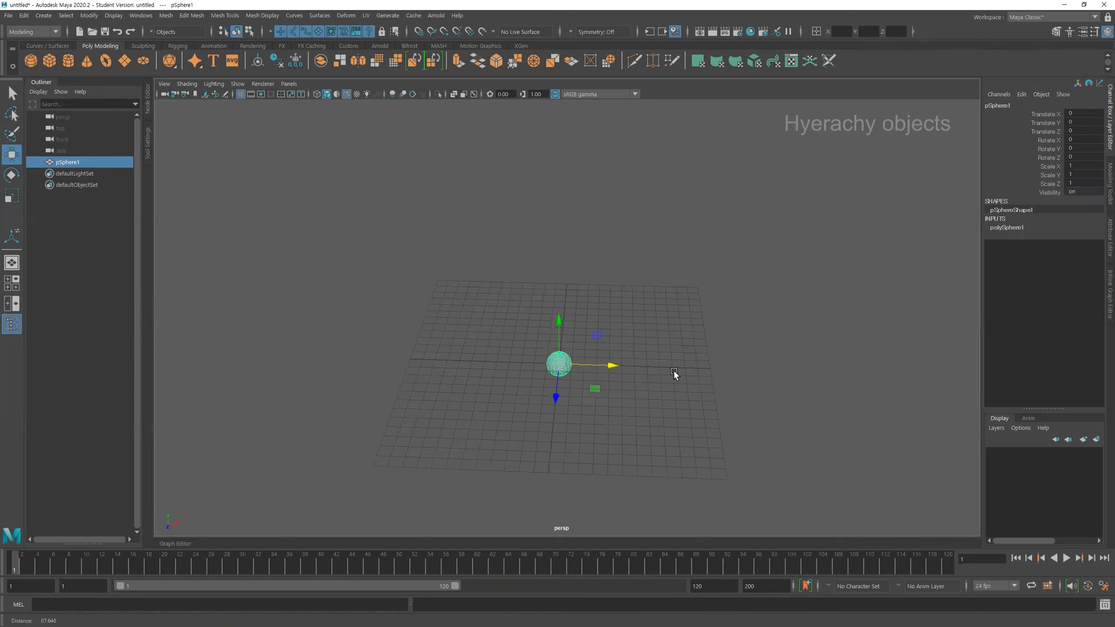
left_click(52, 64)
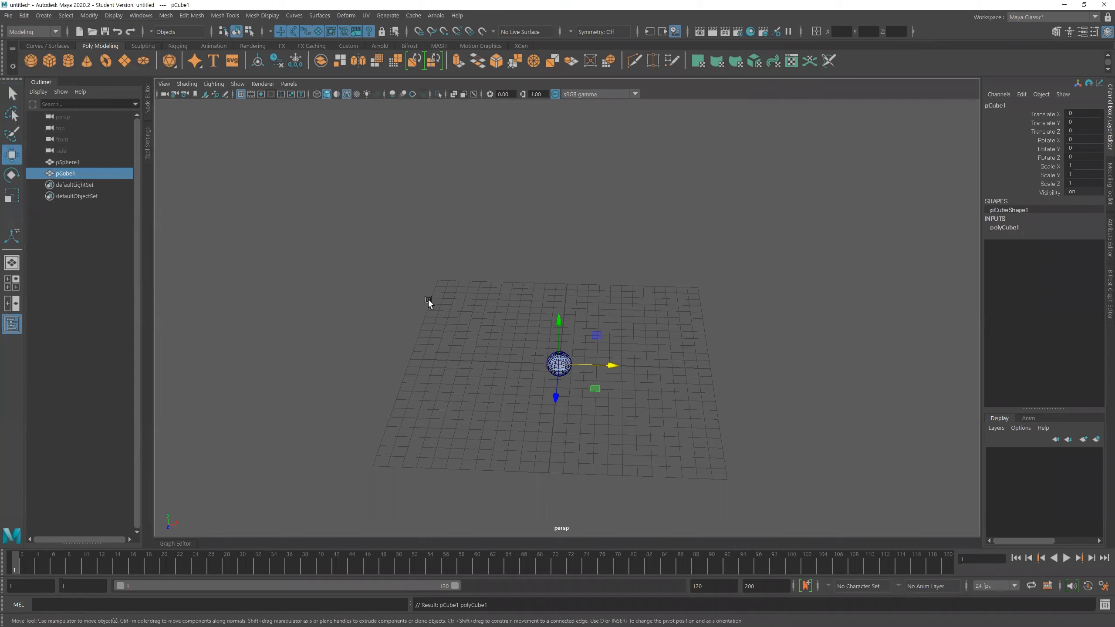
left_click_drag(559, 364, 607, 327)
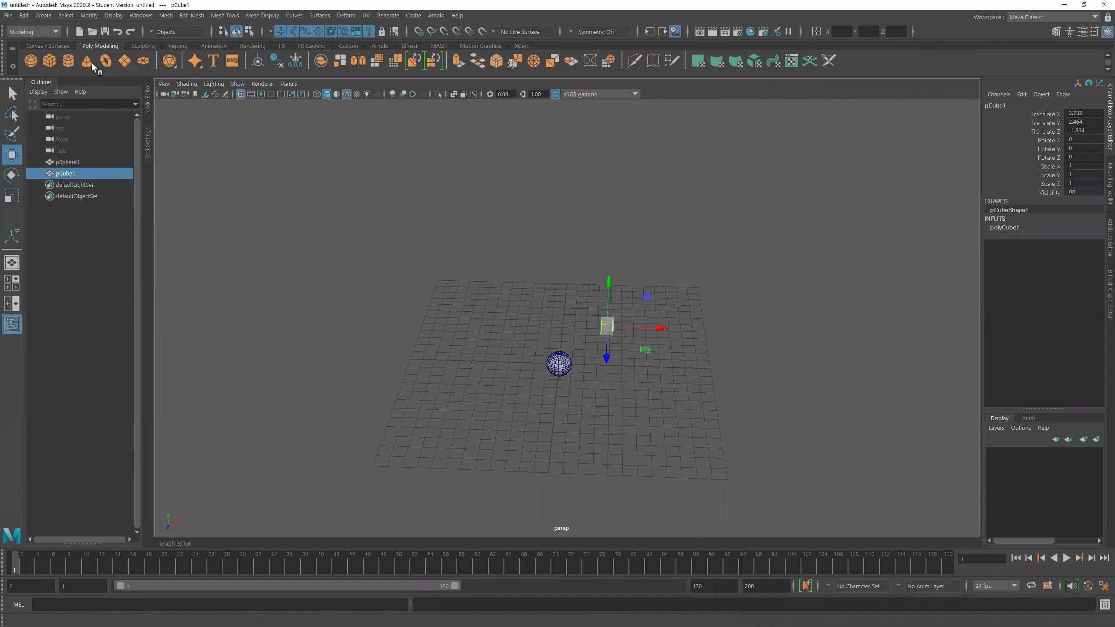
Step: Add a polygon cylinder at about X -3.3, Y 3, Z -1.9 and a polygon cone at about X 6.4, Y -0.1, Z -0.3
key("q")
key("w")
left_click_drag(559, 364, 519, 320)
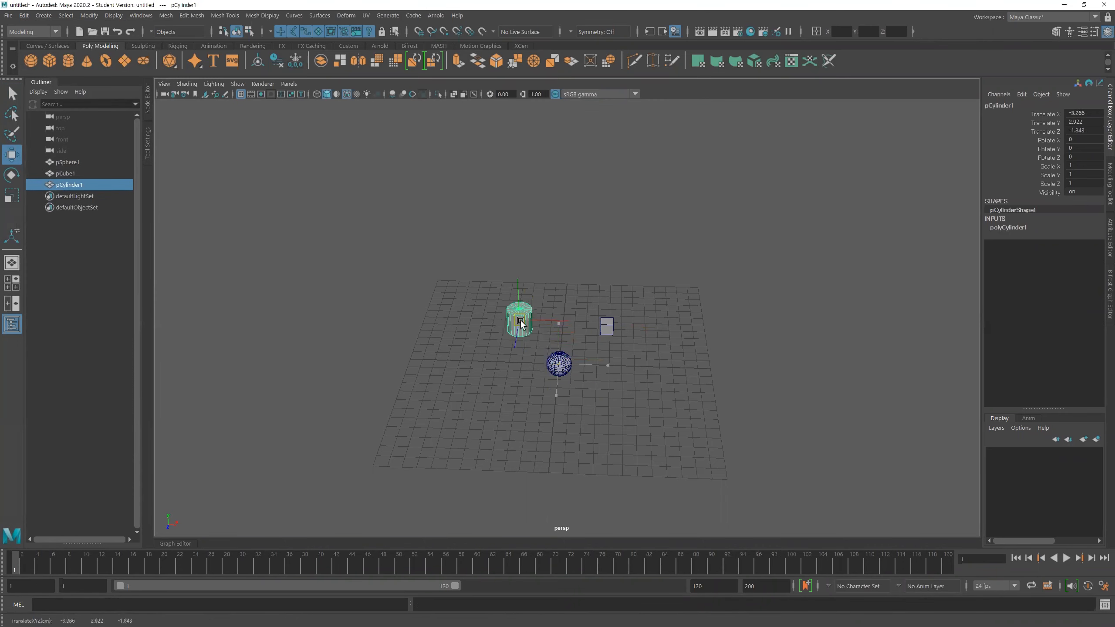
left_click(87, 61)
left_click_drag(559, 364, 644, 373)
left_click(687, 437)
Step: Group the sphere, cube, cylinder and cone together
middle_click_drag(526, 417, 509, 392, "alt")
right_click_drag(508, 392, 588, 404, "alt")
left_click_drag(734, 419, 410, 241)
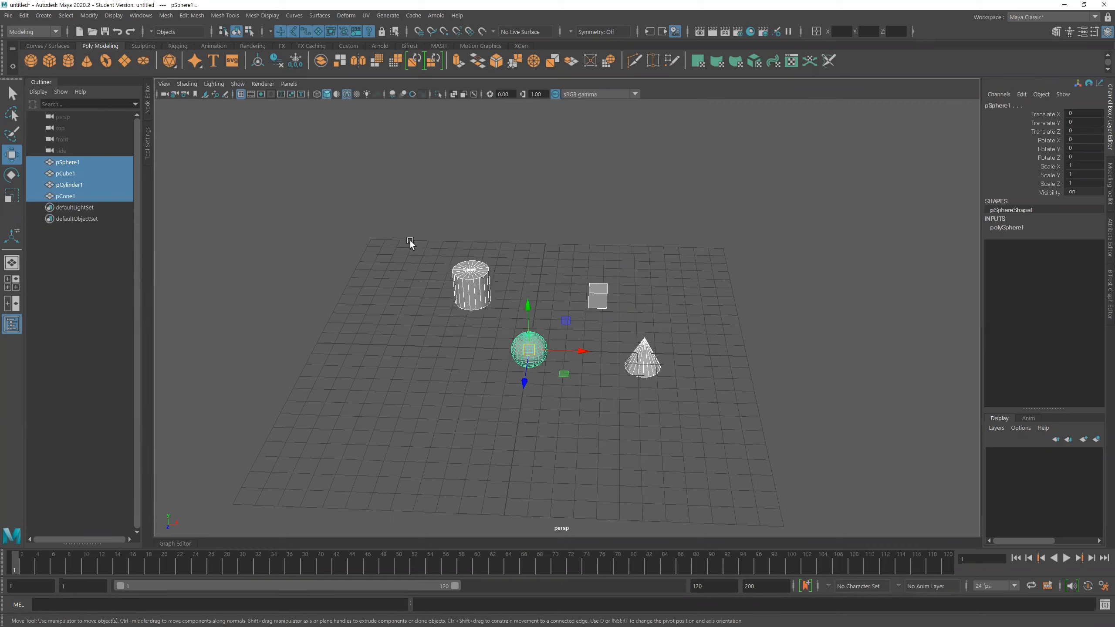
left_click(389, 219)
left_click_drag(390, 219, 699, 422)
left_click(23, 16)
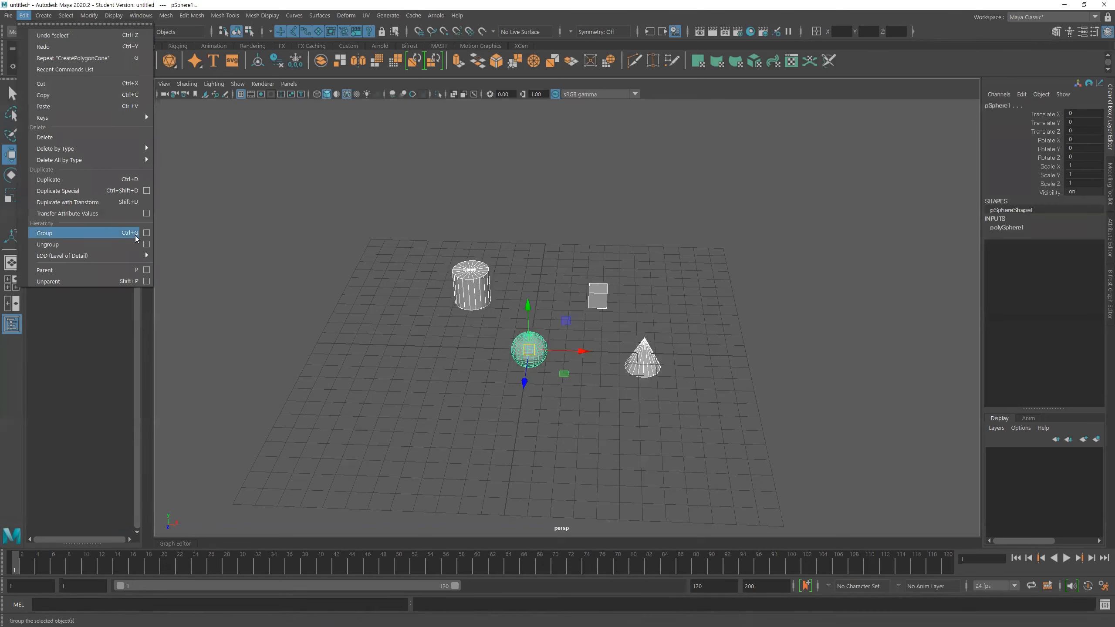
left_click(48, 233)
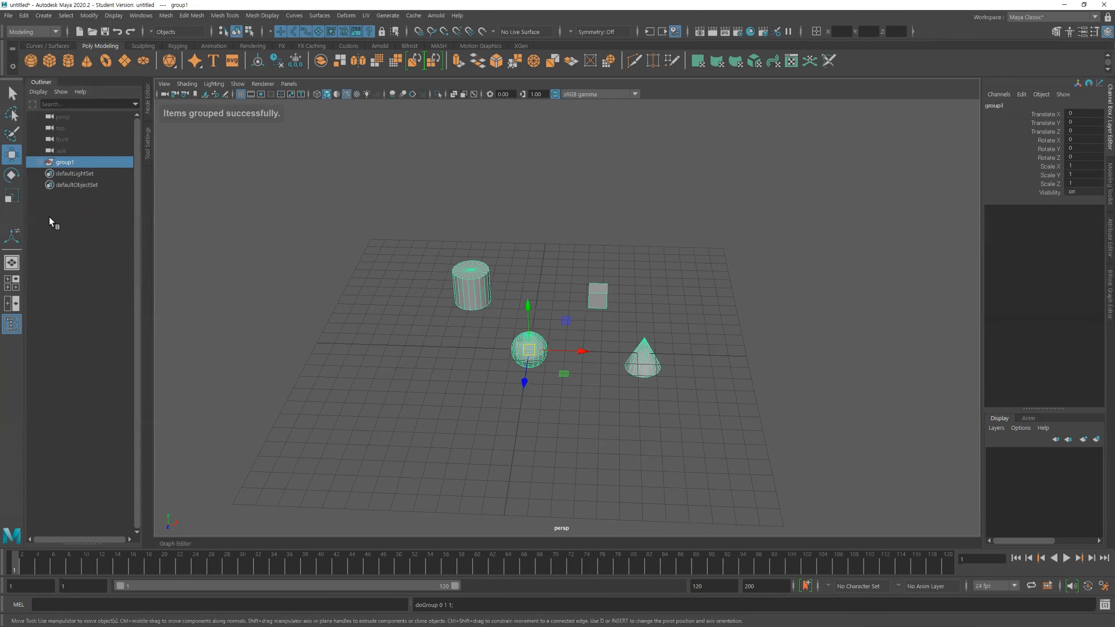
Step: Expand the new group in the Outliner and inspect each member object and the group as a whole
left_click(39, 163)
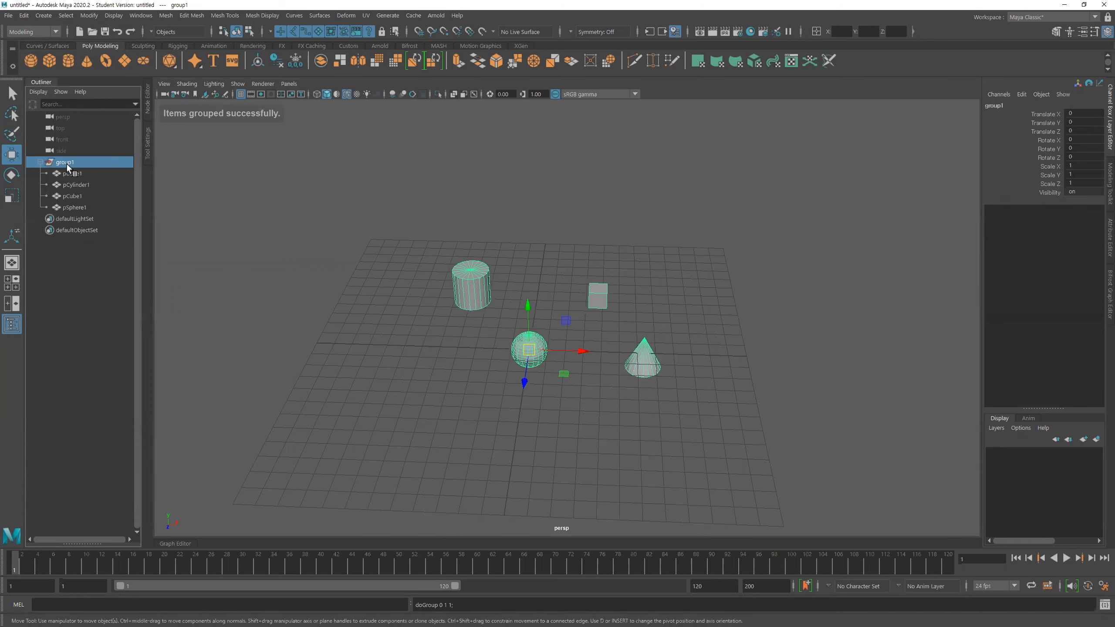
left_click(75, 183)
left_click(73, 196)
left_click(75, 208)
left_click(73, 199)
left_click(70, 185)
left_click(69, 174)
left_click(69, 186)
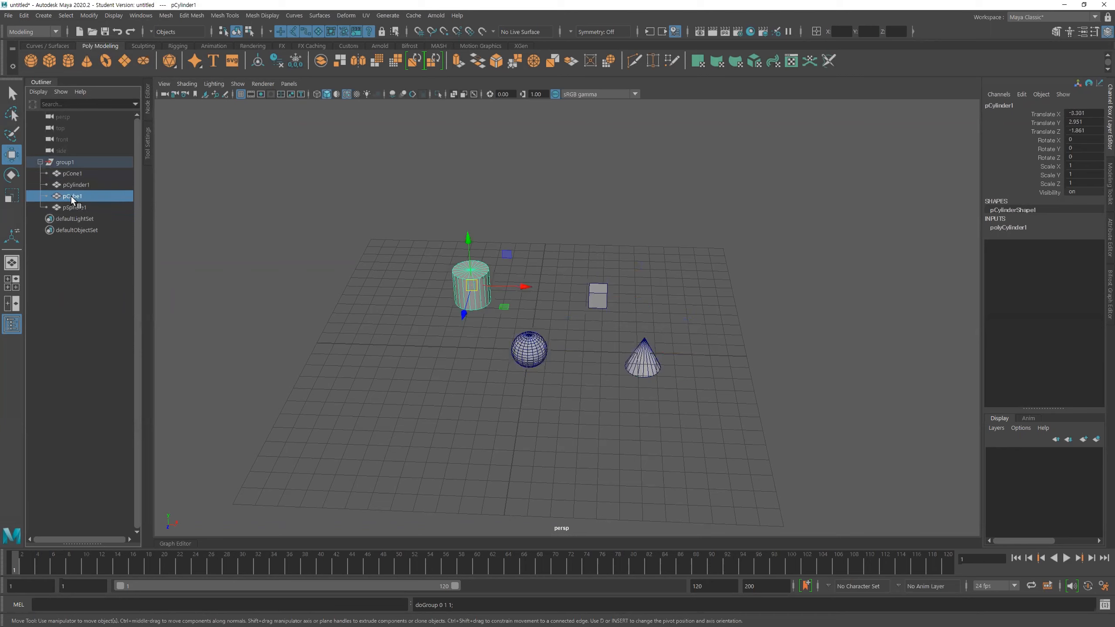
left_click(71, 196)
left_click(73, 207)
left_click(68, 163)
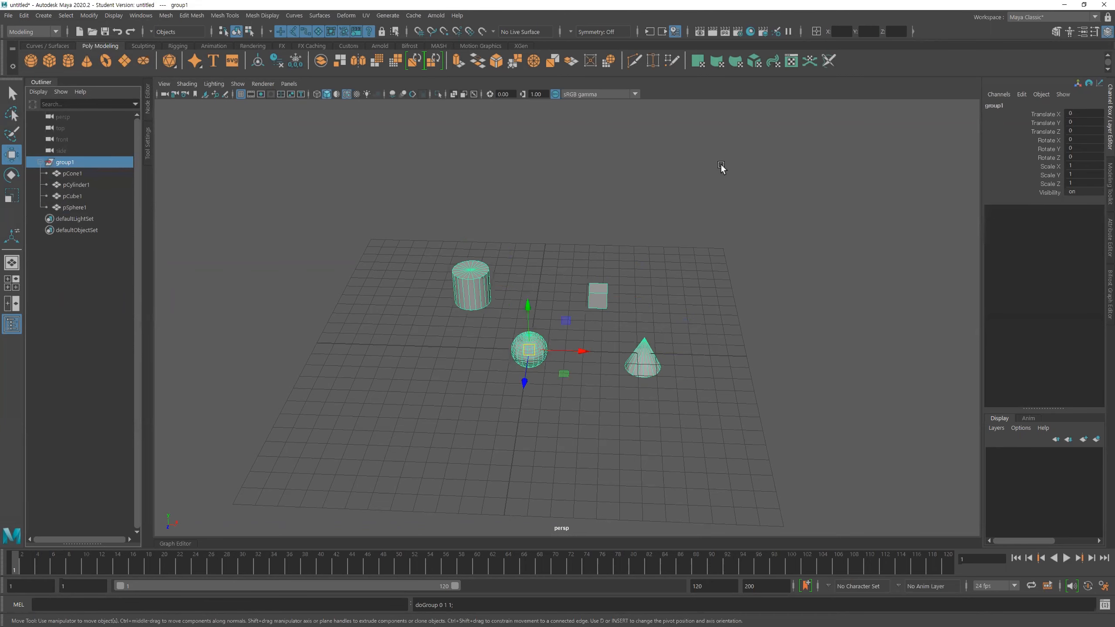
left_click_drag(615, 317, 638, 305, "alt")
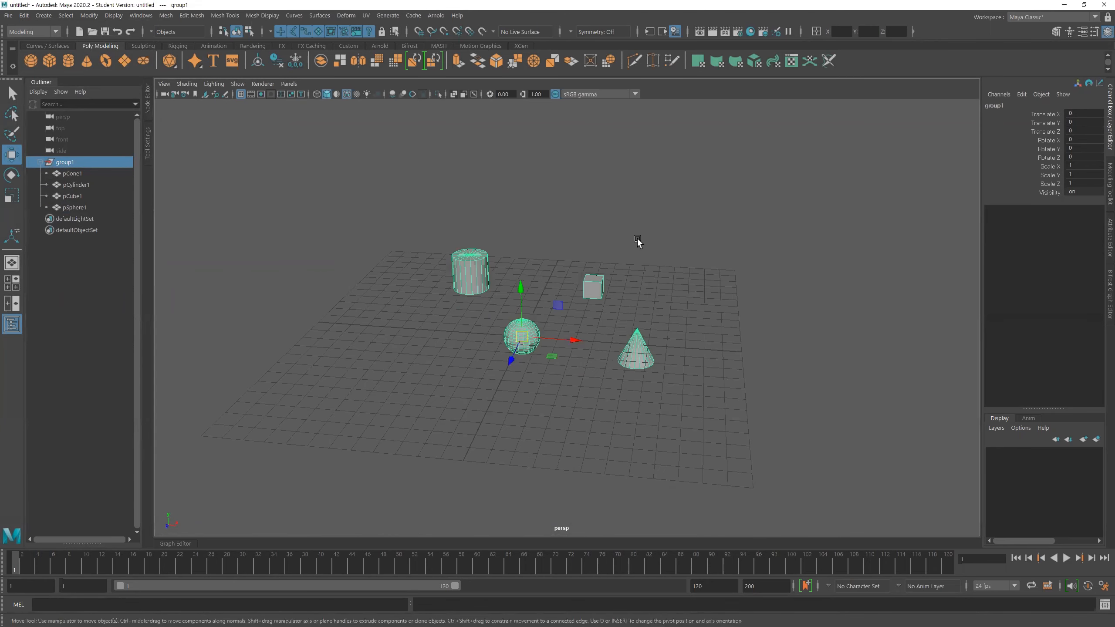
left_click(381, 394)
left_click_drag(390, 341, 403, 346, "alt")
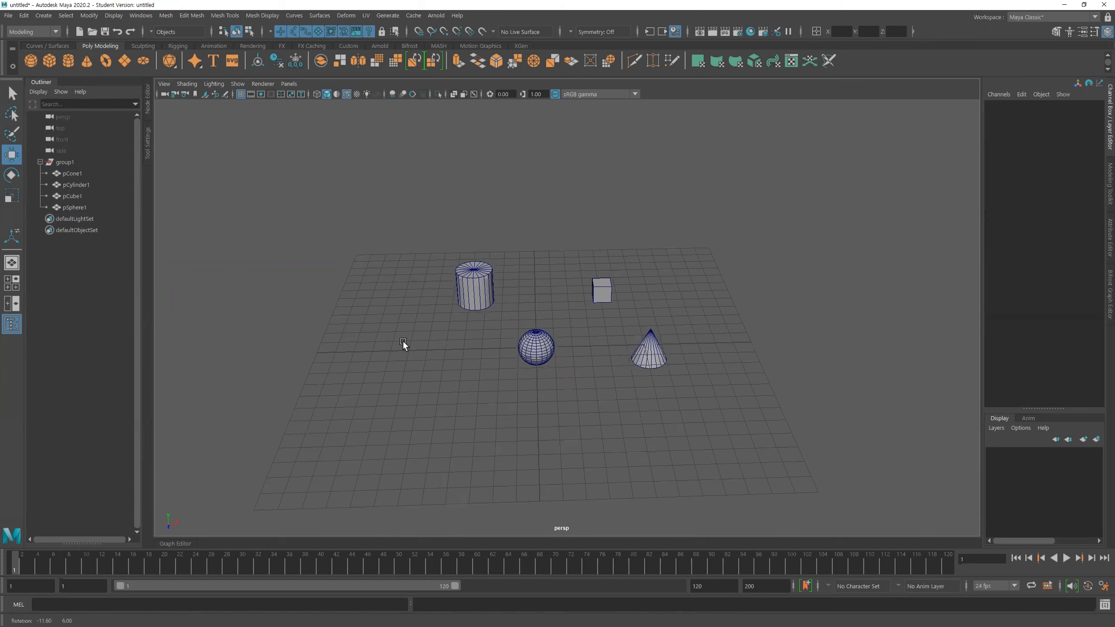
Step: Move the whole group up to Translate Y 3 and highlight its Translate Y channel
left_click(61, 162)
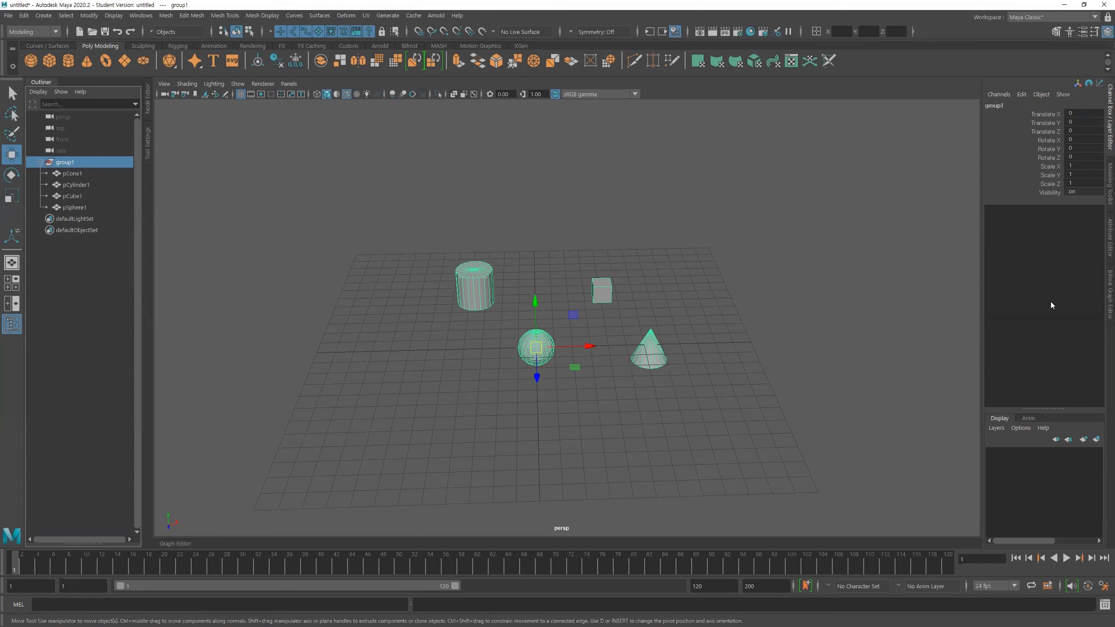
scroll(549, 375, "down", 3)
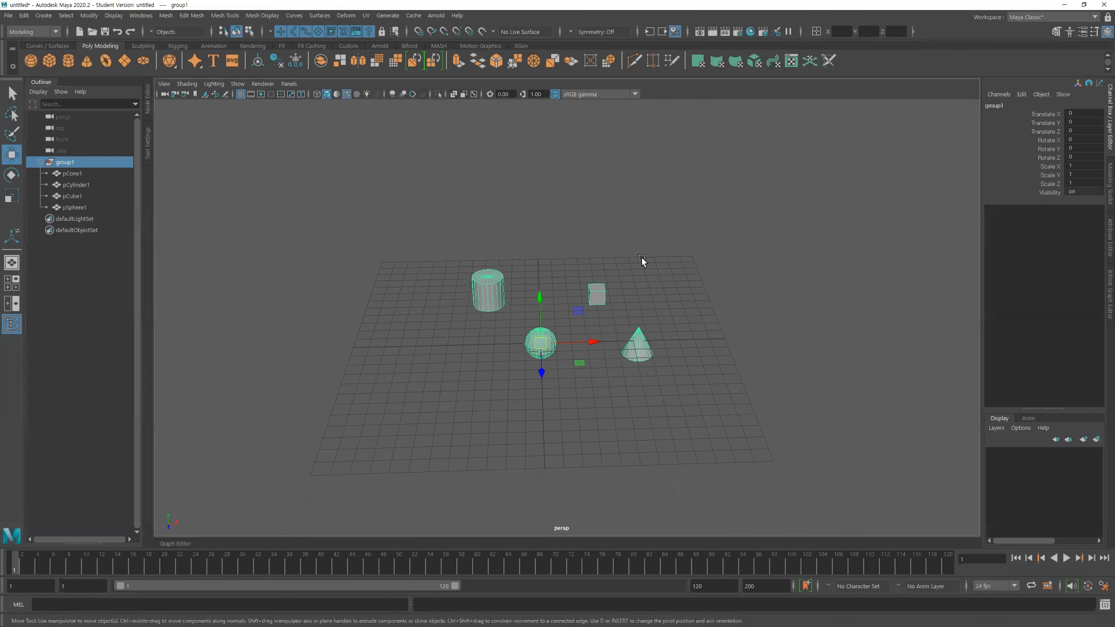
left_click_drag(544, 347, 574, 285)
key("e")
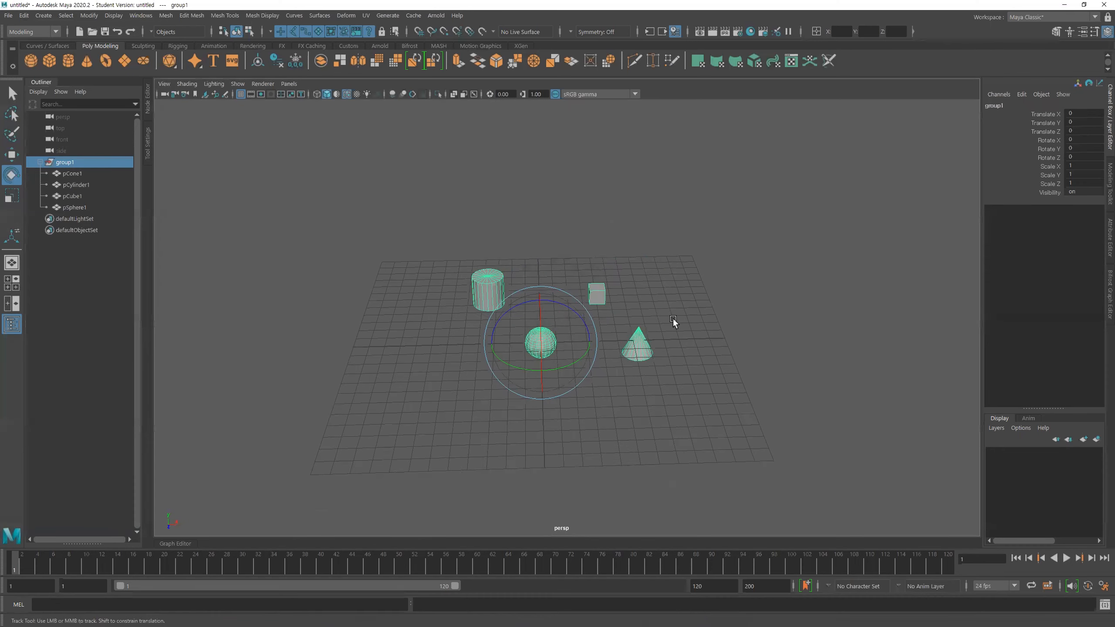
middle_click_drag(673, 319, 652, 308, "alt")
key("w")
left_click_drag(503, 319, 495, 228, "alt")
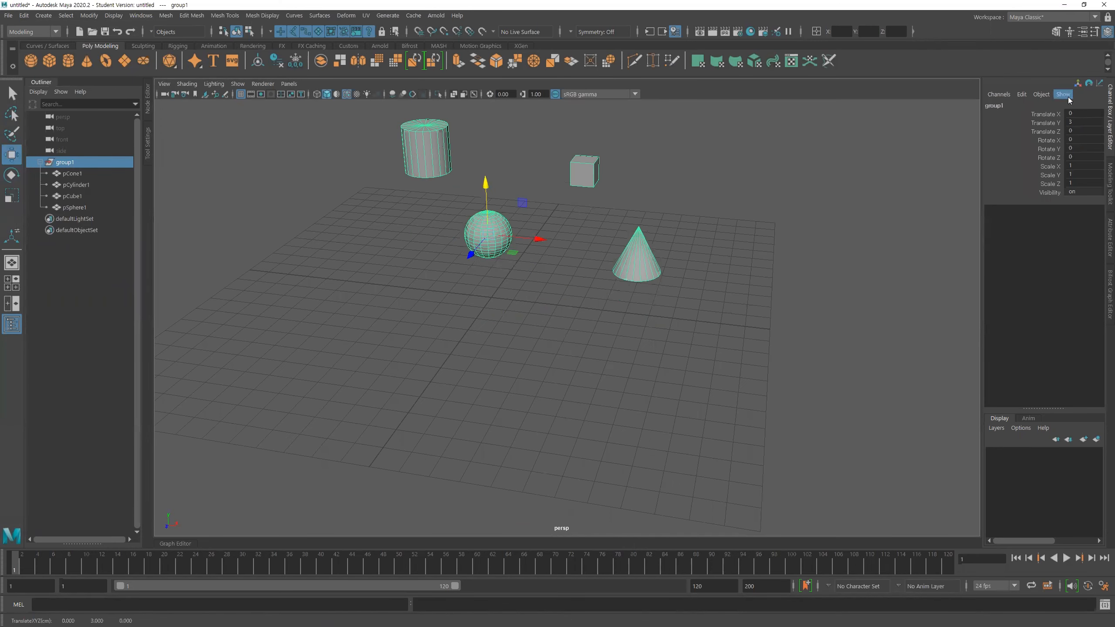
left_click(1048, 122)
middle_click_drag(540, 263, 535, 306, "alt")
left_click_drag(535, 307, 549, 262, "alt")
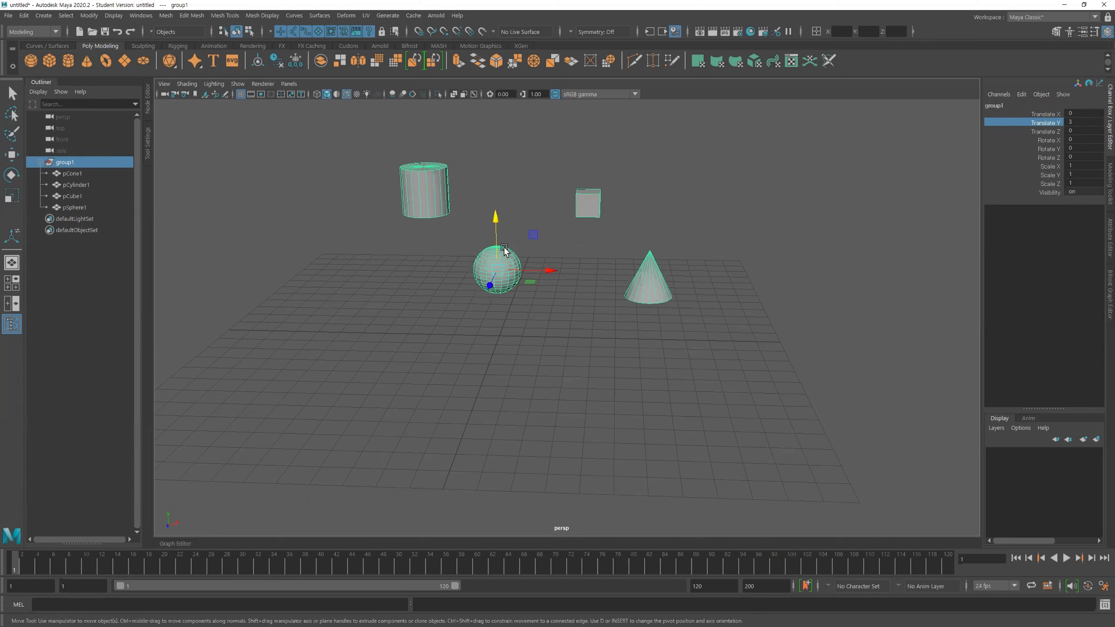
Step: Compare the group's Translate Y with those of the cone, cylinder, cube and sphere inside it
left_click(532, 236)
left_click(509, 257)
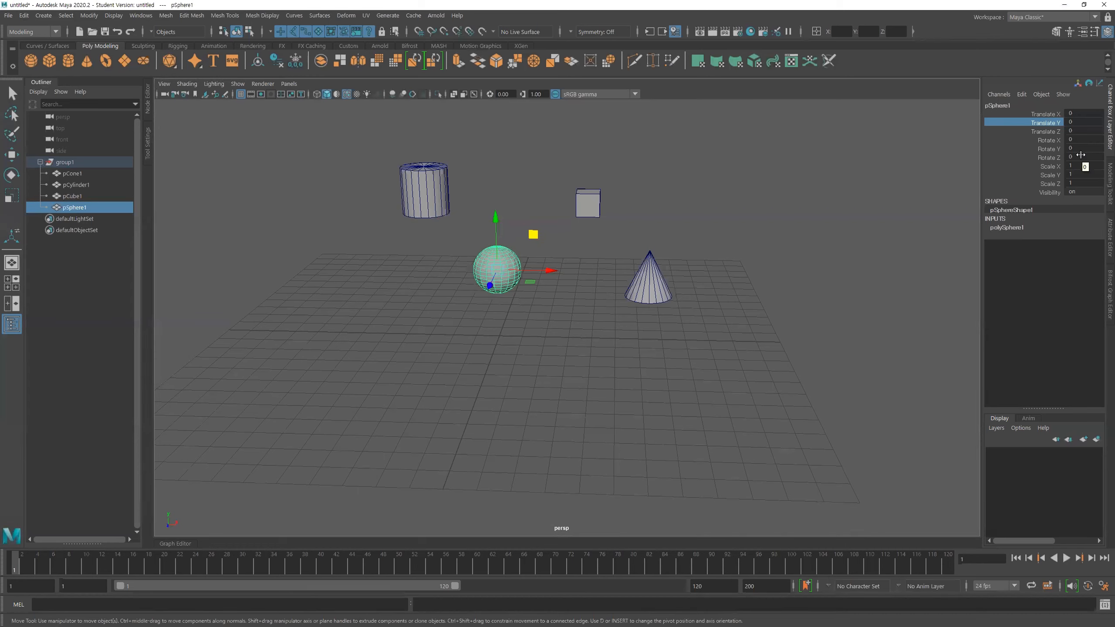
left_click(64, 163)
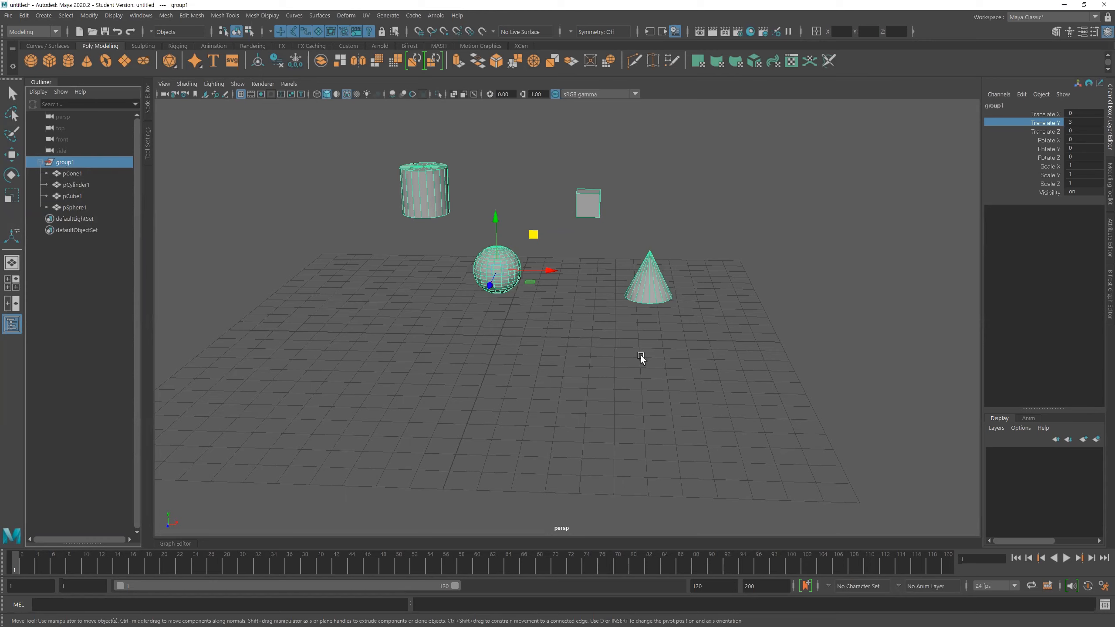
left_click(69, 174)
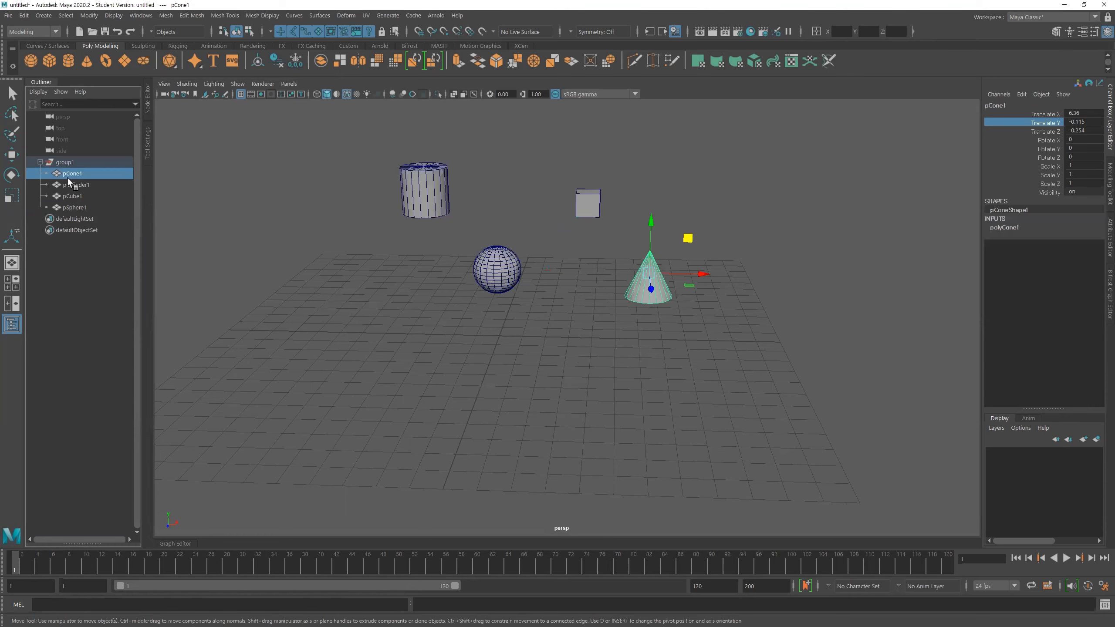
left_click(69, 185)
left_click(70, 196)
left_click(70, 208)
left_click(68, 162)
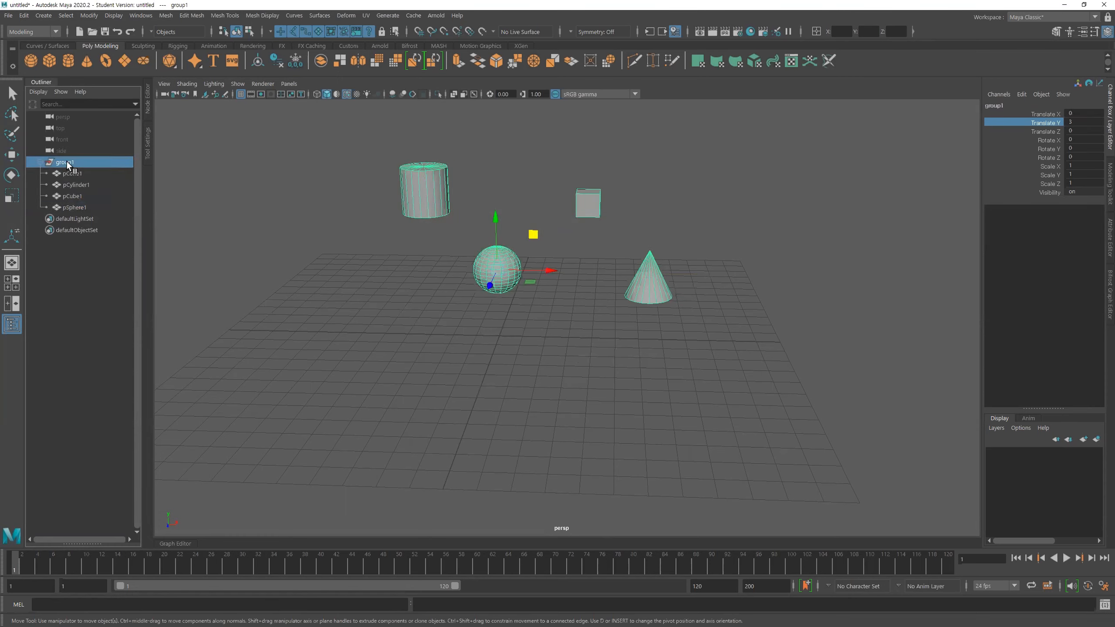
left_click(72, 173)
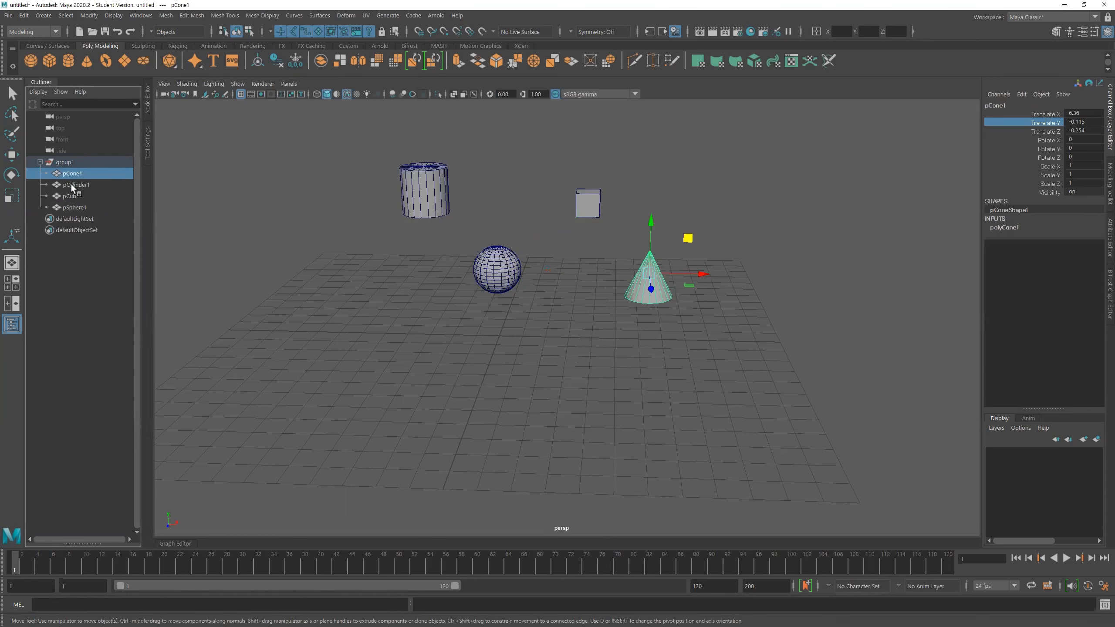
left_click(71, 185)
left_click(73, 196)
left_click(75, 207)
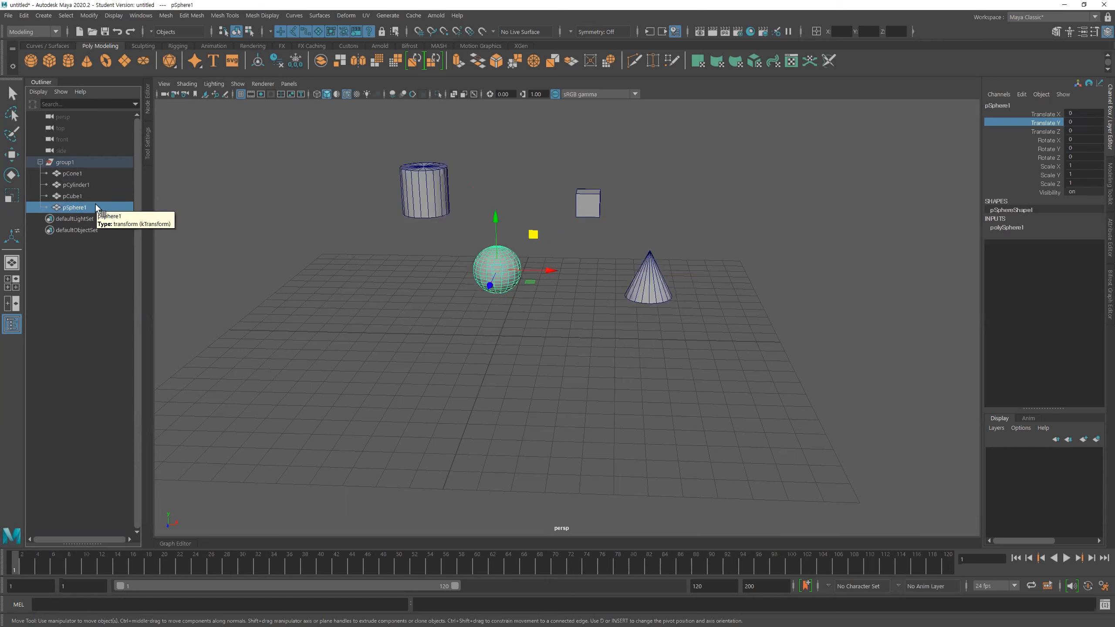
left_click(66, 163)
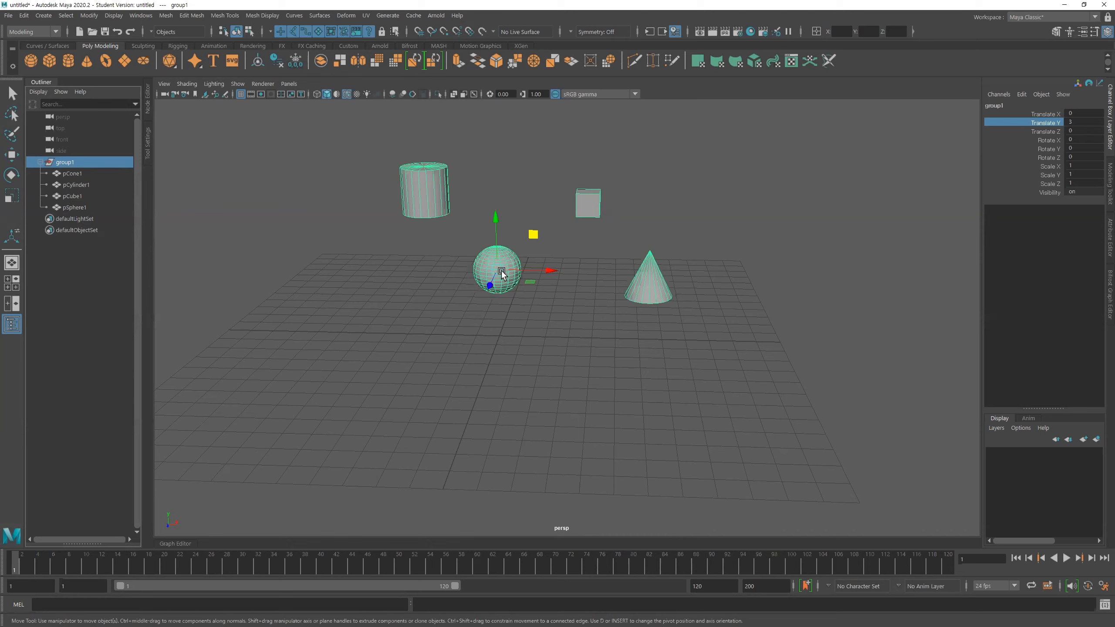
left_click(75, 185)
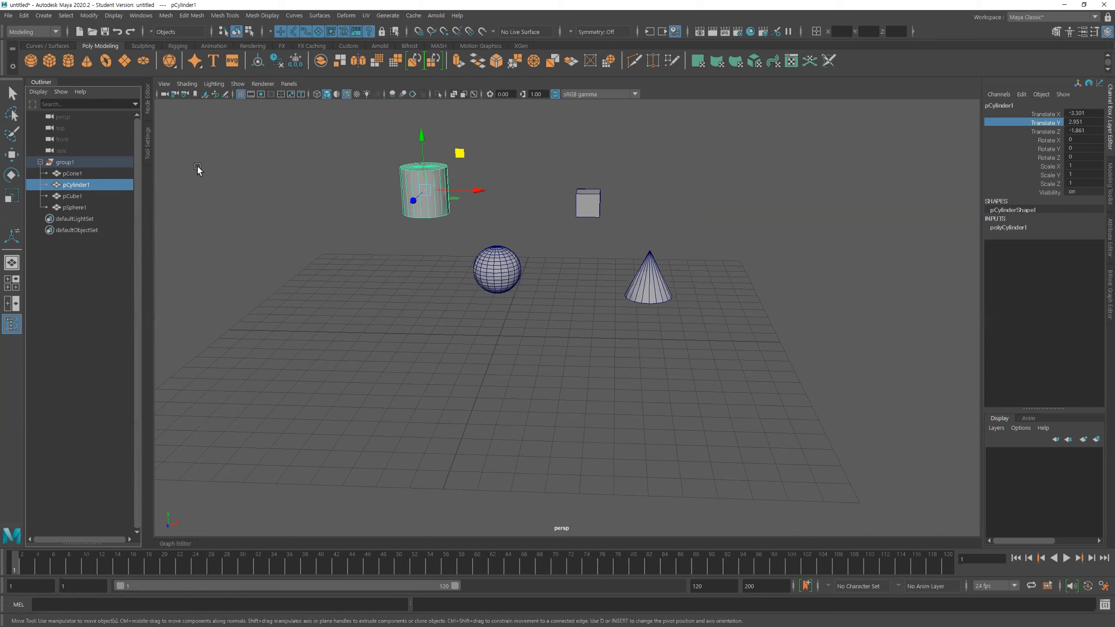
left_click(78, 195)
left_click(81, 206)
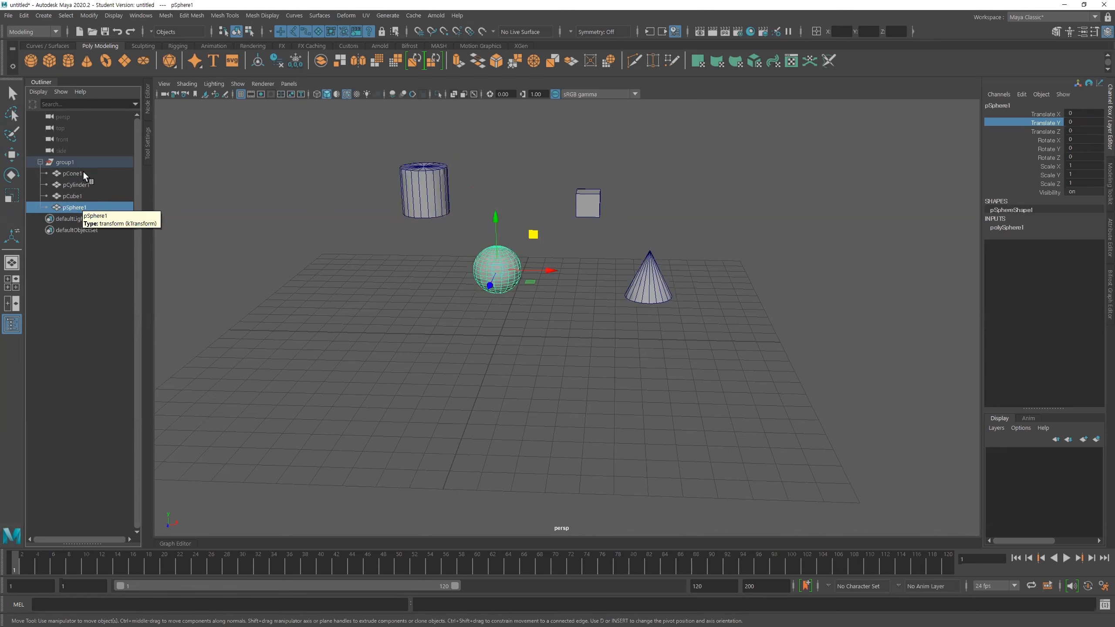
Step: Check the cube's translate values once more against those of the whole group
key("Up")
left_click(578, 196)
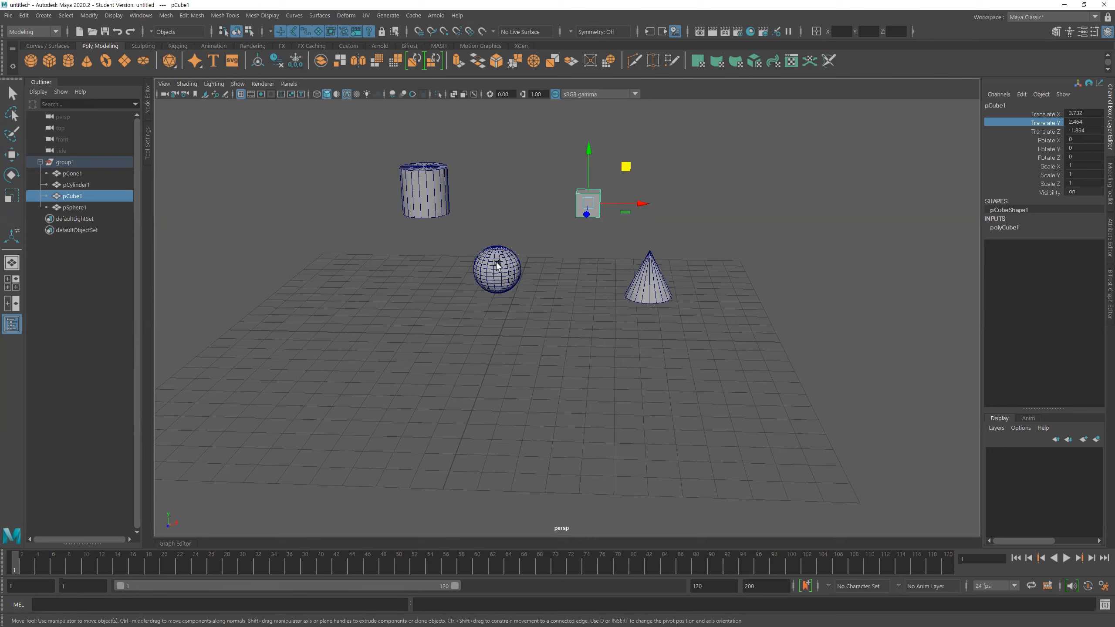
left_click(63, 164)
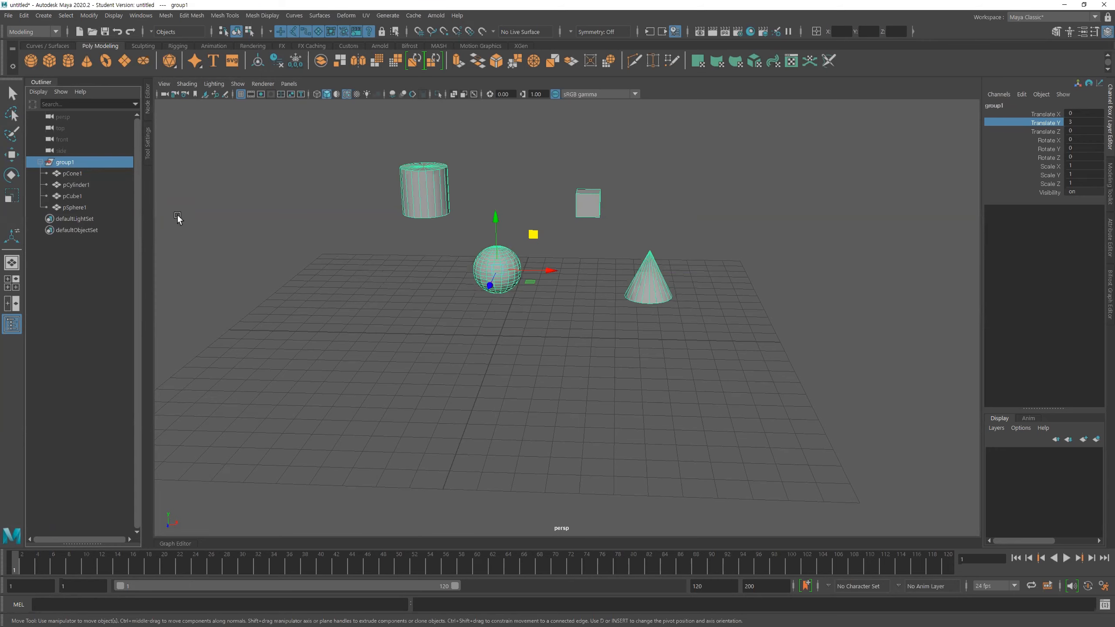
Step: Group the cube and sphere into a nested group inside the existing group
right_click_drag(740, 365, 568, 335, "alt")
left_click_drag(569, 335, 565, 340, "alt")
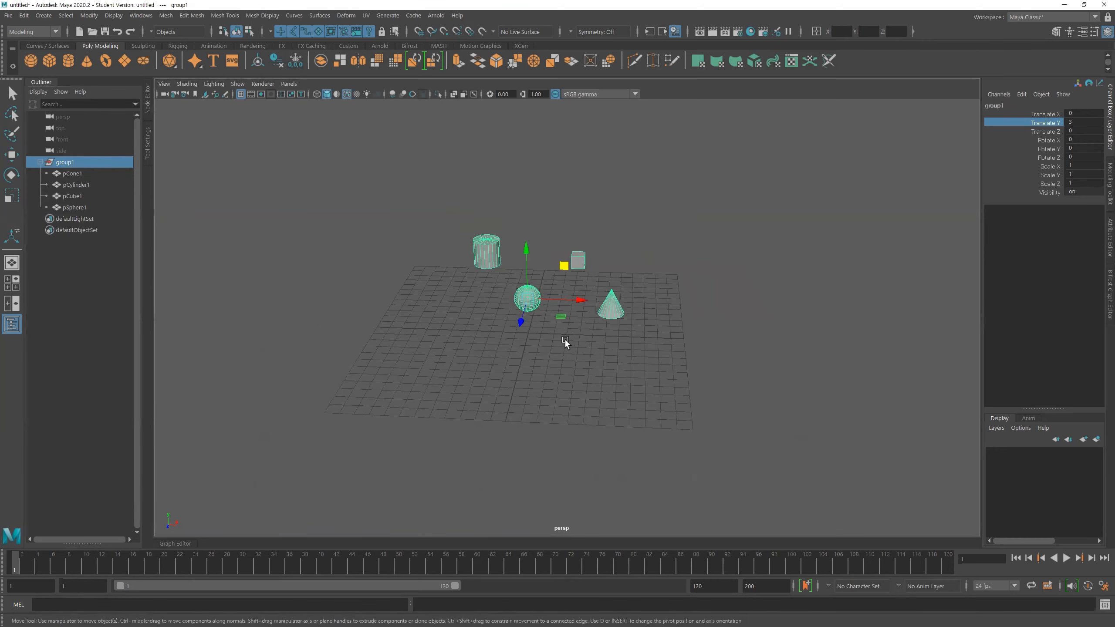
left_click(77, 199)
left_click(71, 207, "shift")
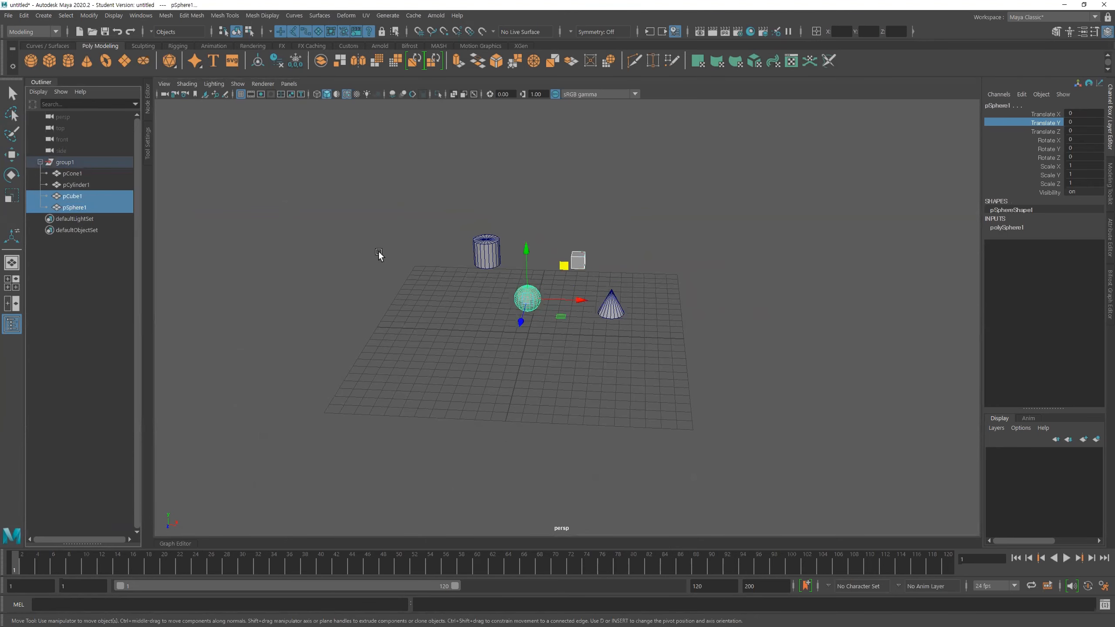
key("ctrl+g")
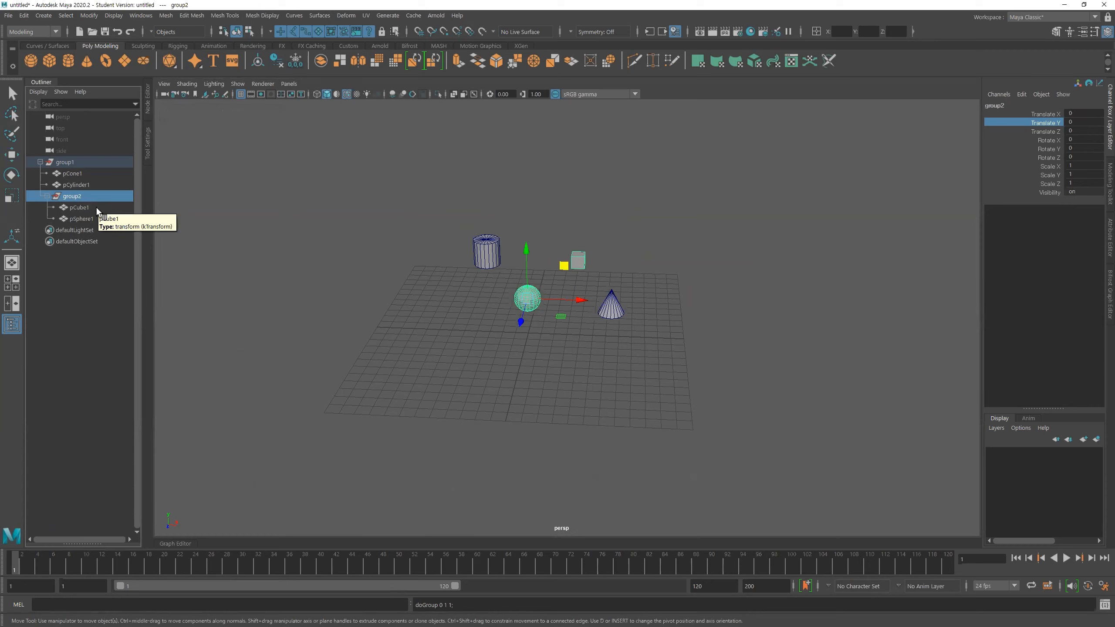
left_click(395, 242)
right_click_drag(707, 291, 760, 302, "alt")
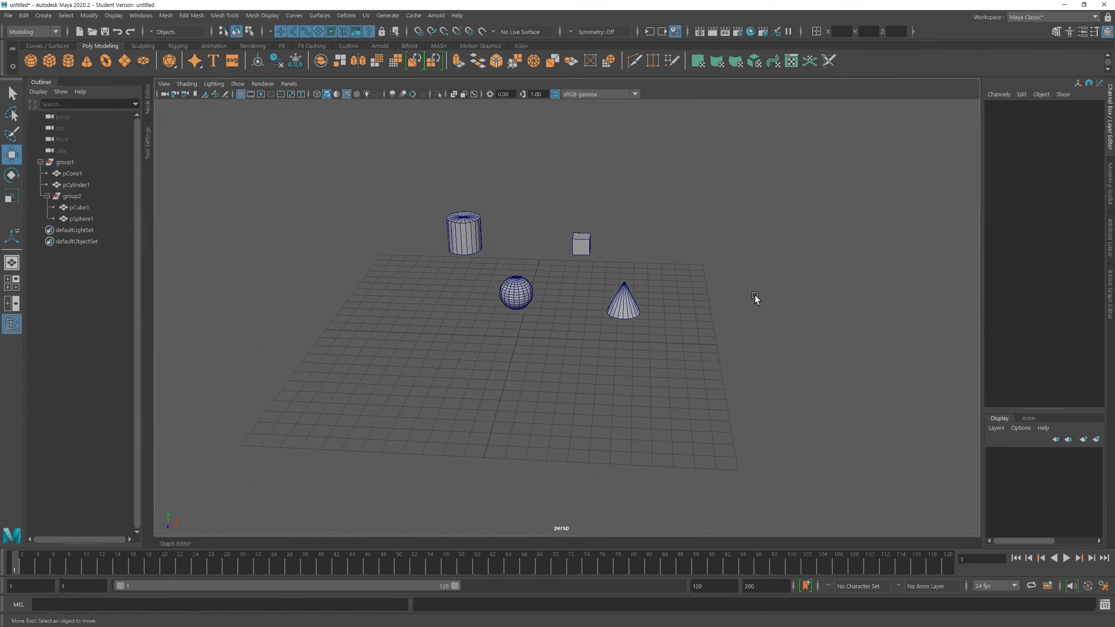
Step: Ungroup the outer group and the nested group so all four objects are separate
left_click(66, 163)
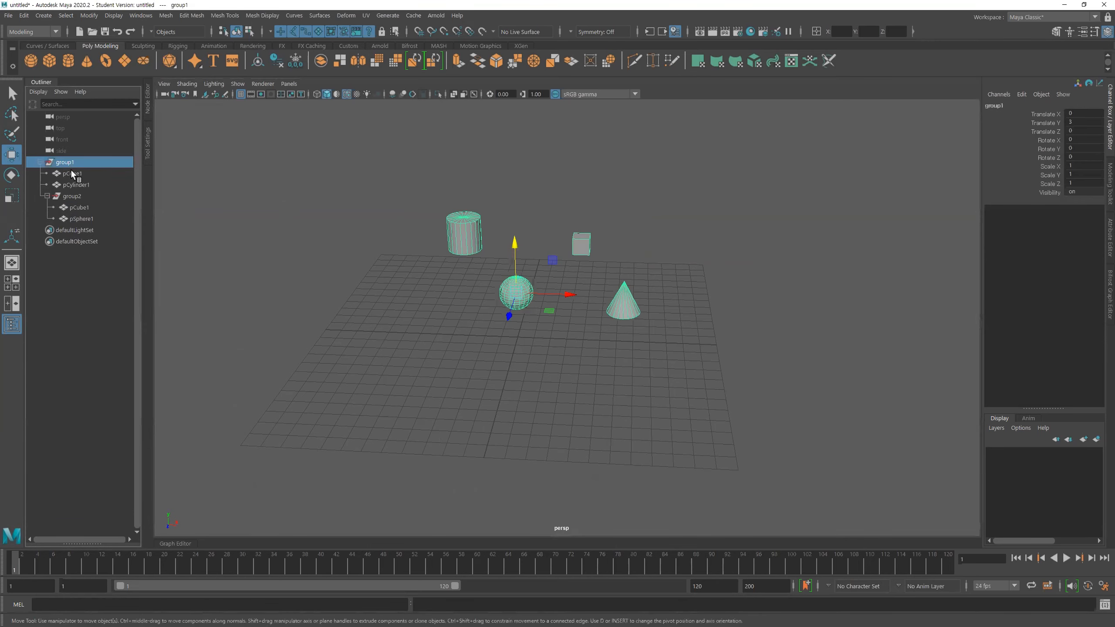
left_click(23, 16)
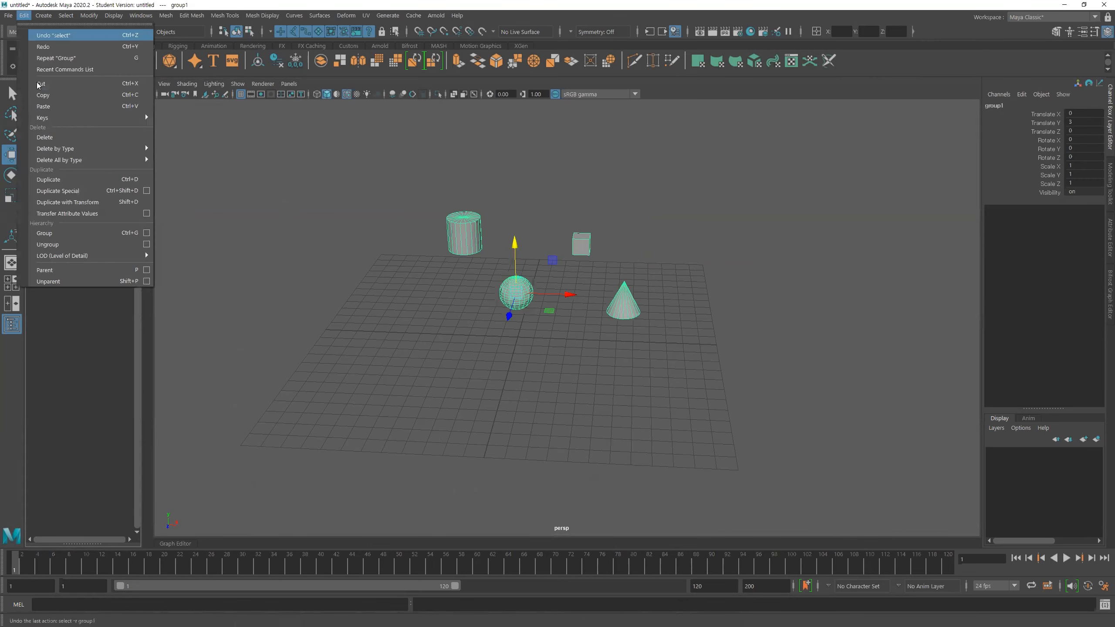
left_click(63, 245)
left_click(66, 186)
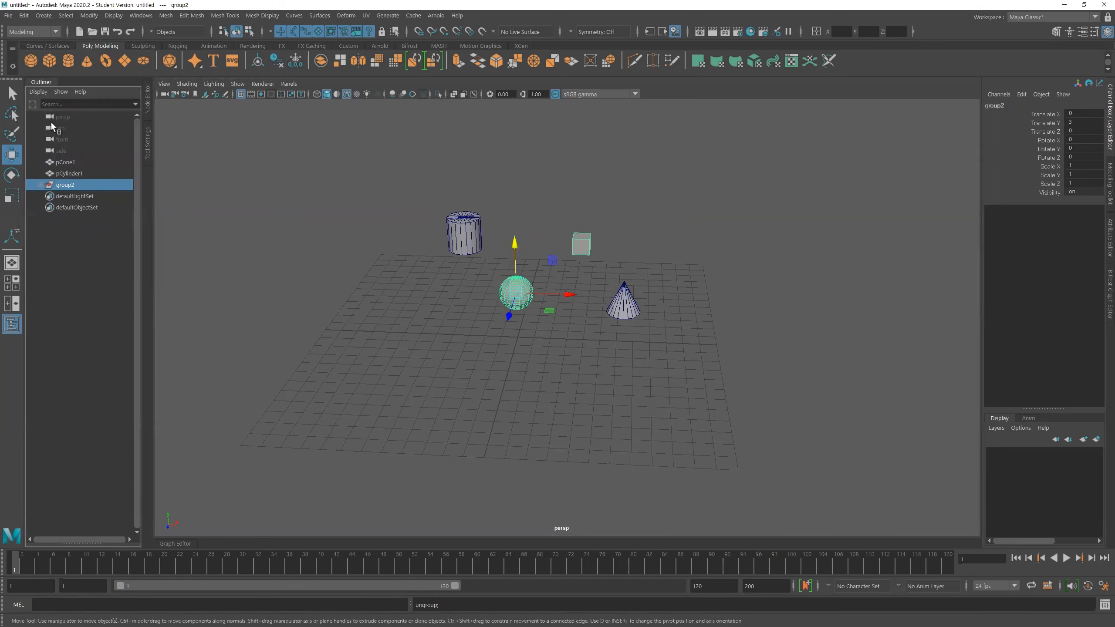
left_click(23, 15)
left_click(67, 246)
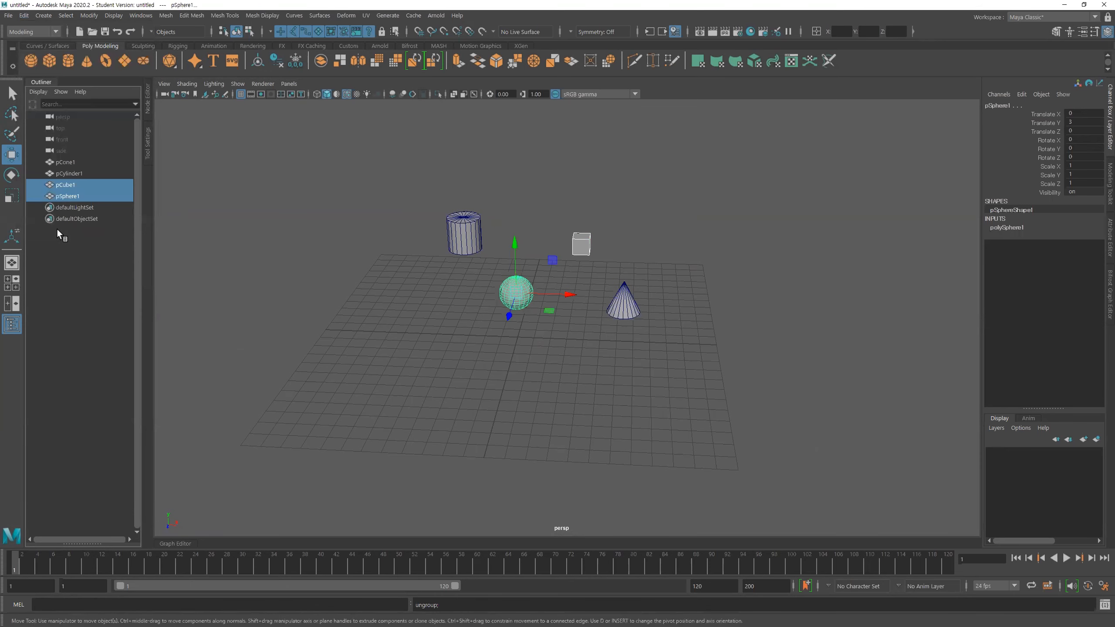
Step: Inspect the ungrouped cube, cylinder and cone one by one in the Outliner
left_click(66, 185)
left_click(67, 173)
left_click(65, 162)
left_click(563, 324)
mouse_move(563, 326)
left_mouse_down("alt")
mouse_move(583, 331)
mouse_move(547, 337)
left_mouse_up("alt")
right_click_drag(384, 342, 539, 355, "alt")
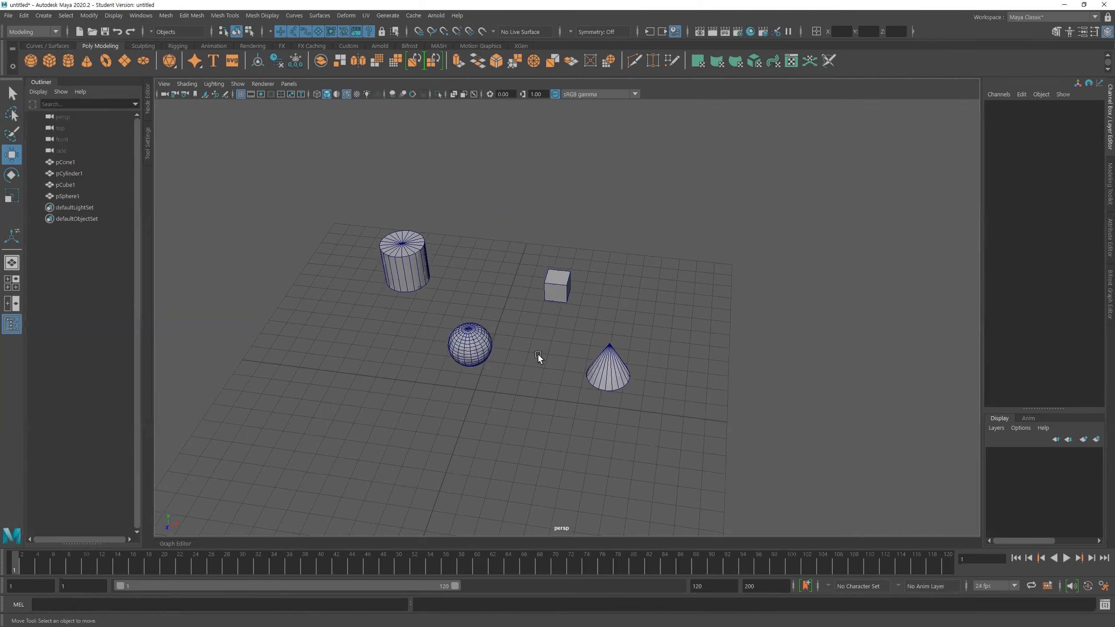
Step: Parent the cylinder to the sphere with the Parent command, making the sphere the parent object
left_click(468, 341)
right_click_drag(856, 354, 657, 342, "alt")
right_click_drag(704, 370, 640, 369, "alt")
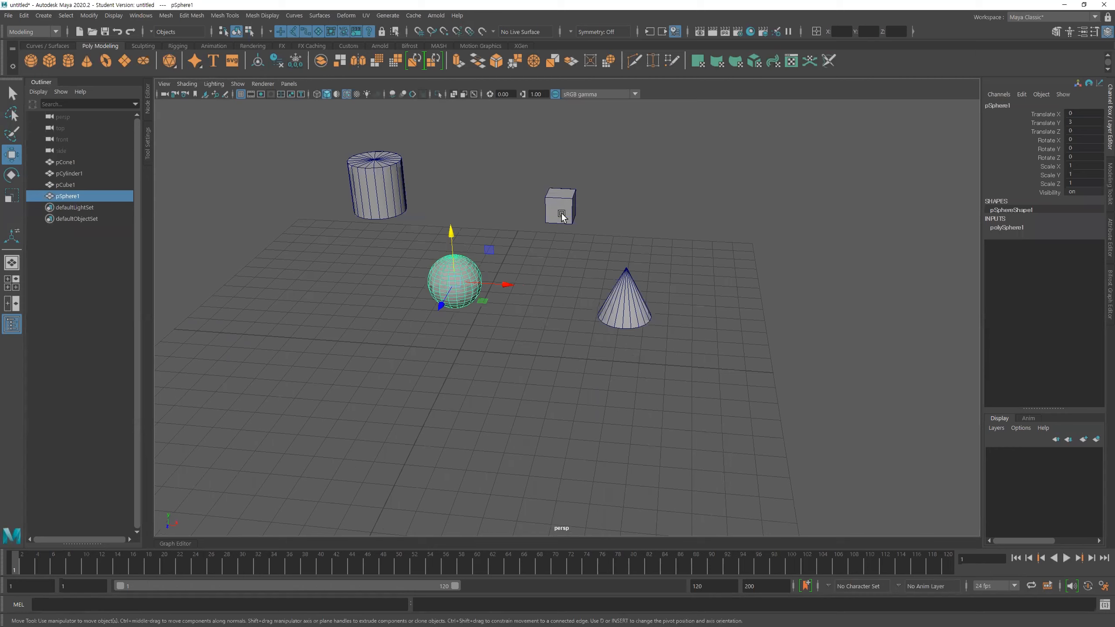
middle_click_drag(559, 293, 552, 313, "alt")
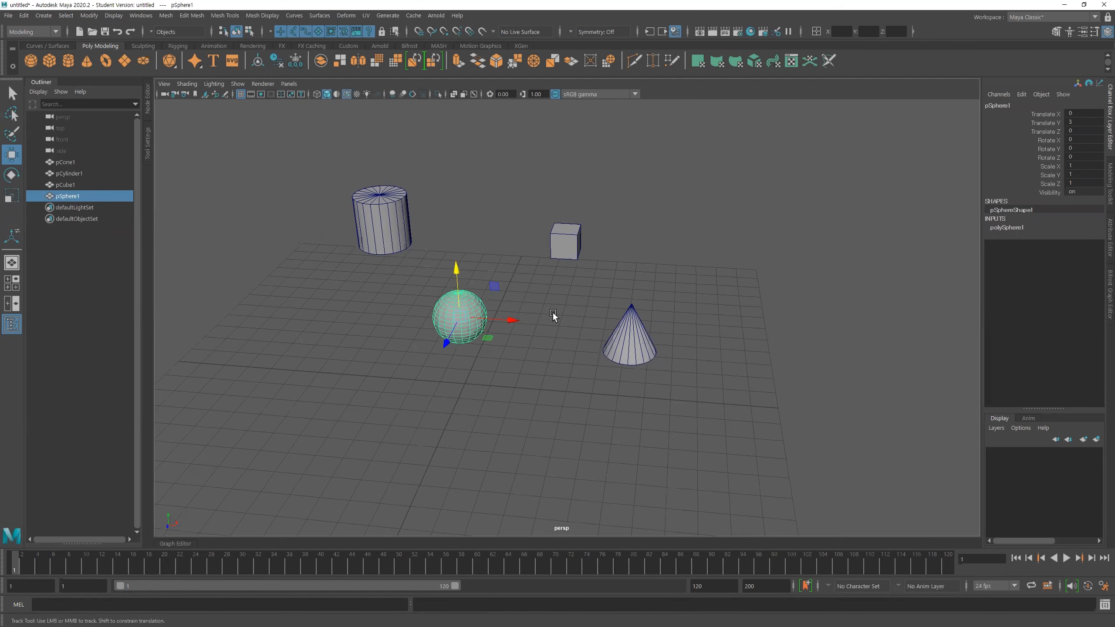
left_click_drag(348, 211, 349, 212)
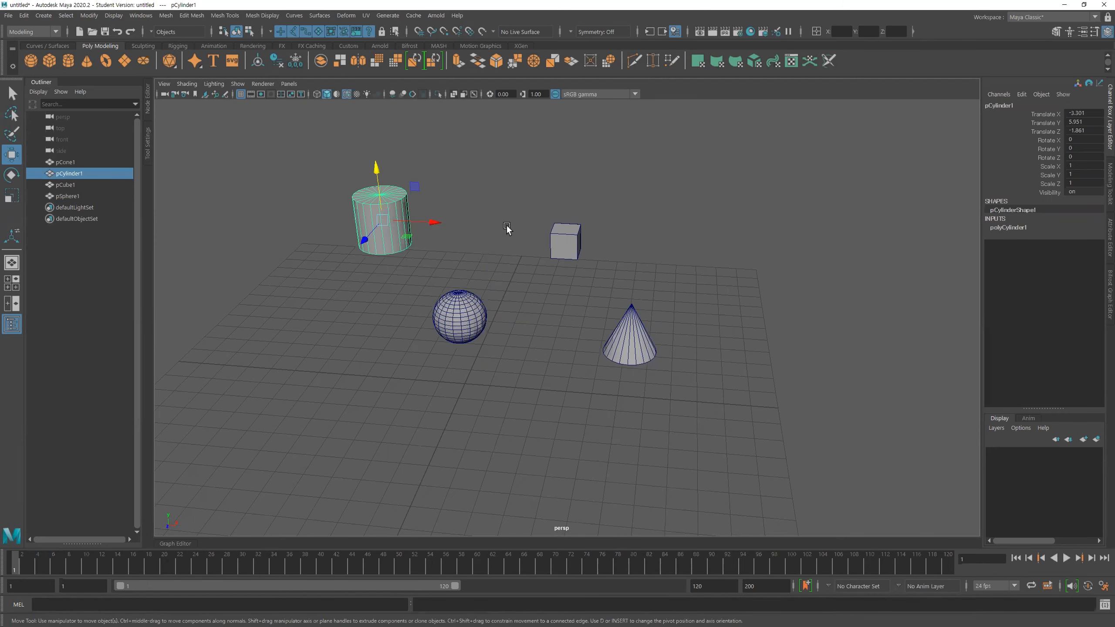
left_click_drag(467, 352, 467, 352)
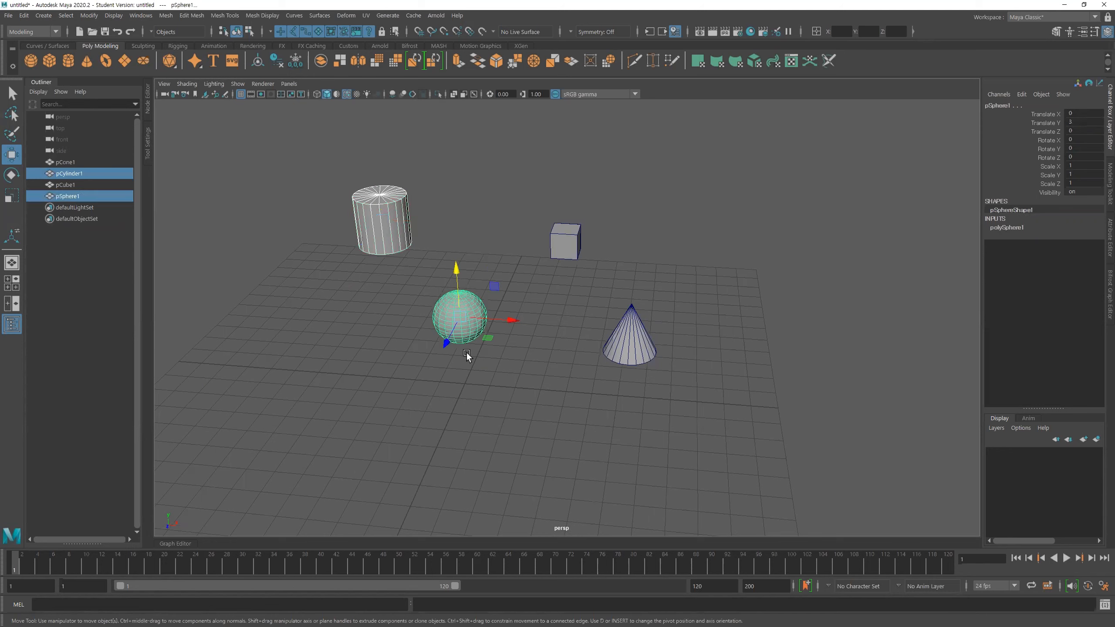
left_click(387, 219)
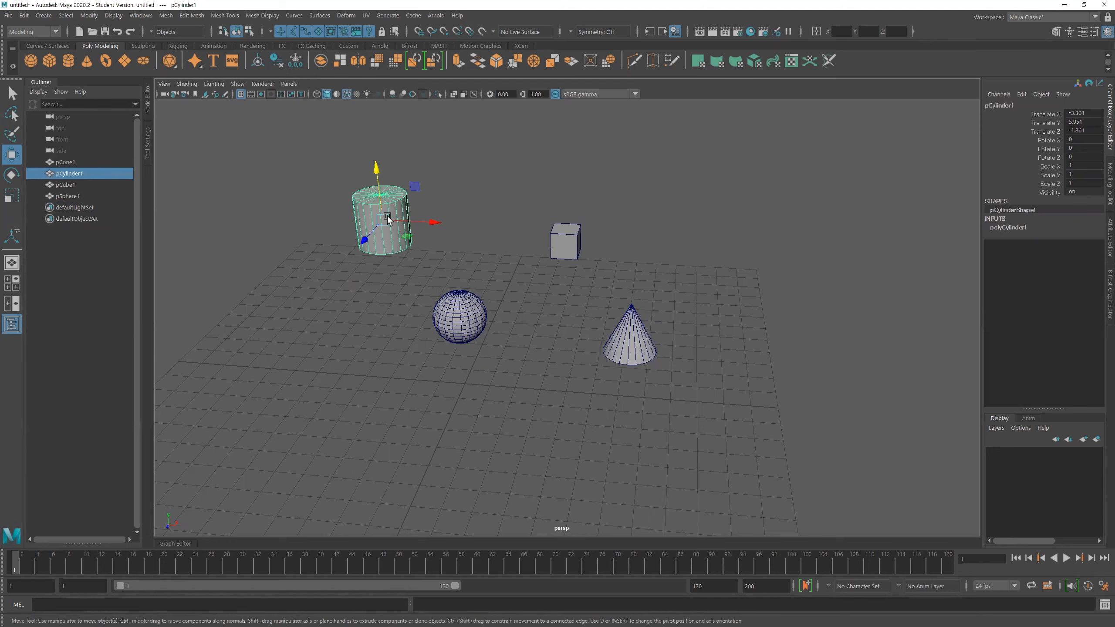
left_click(481, 322, "shift")
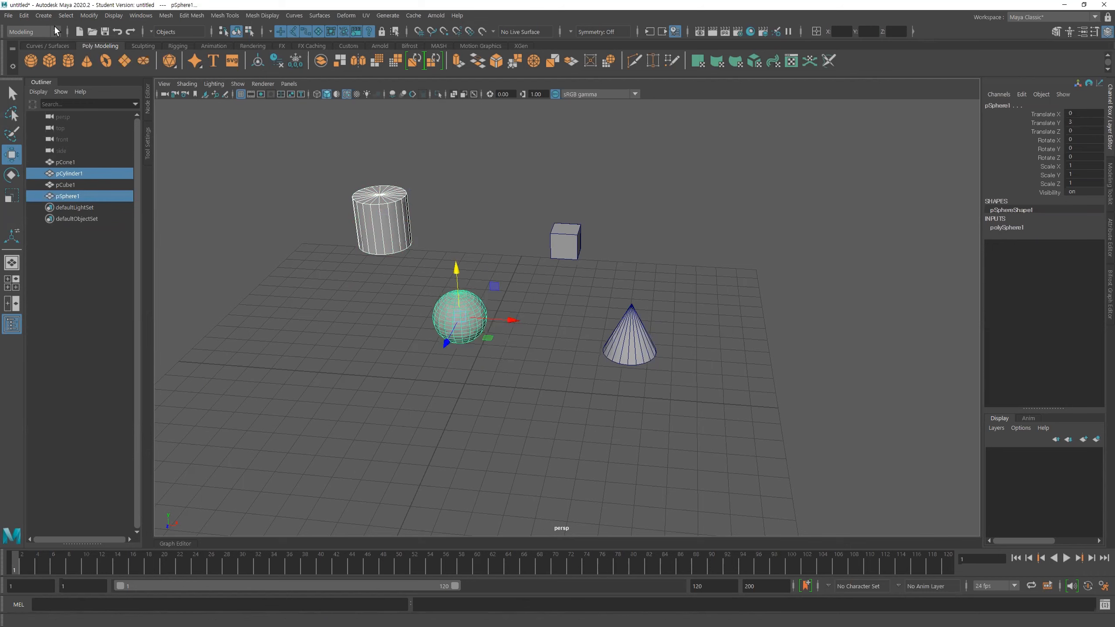
left_click(24, 15)
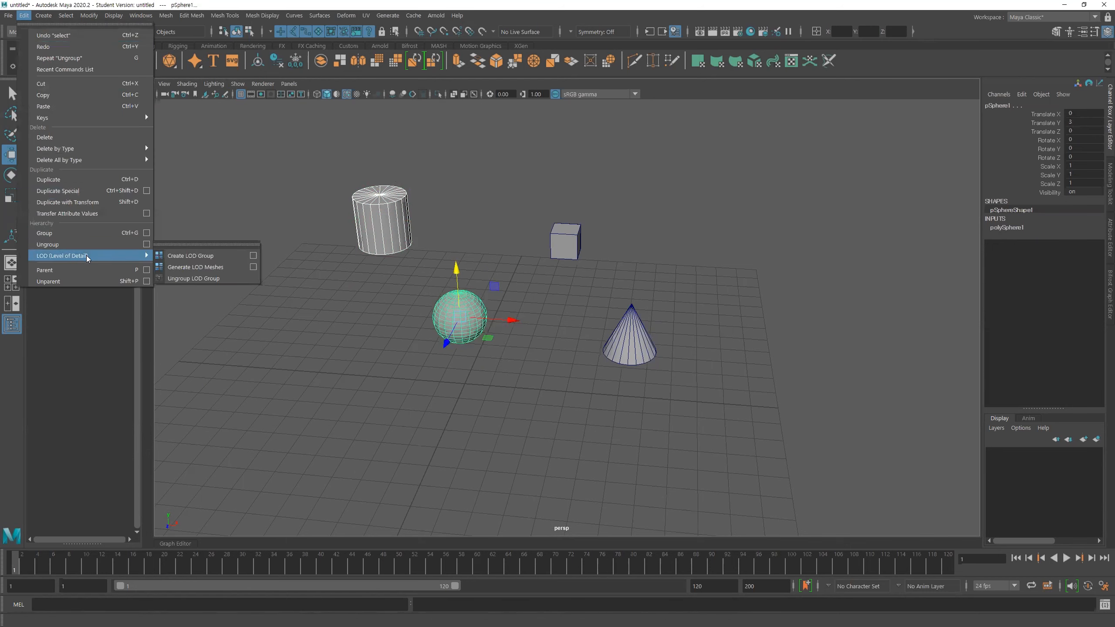
left_click(135, 271)
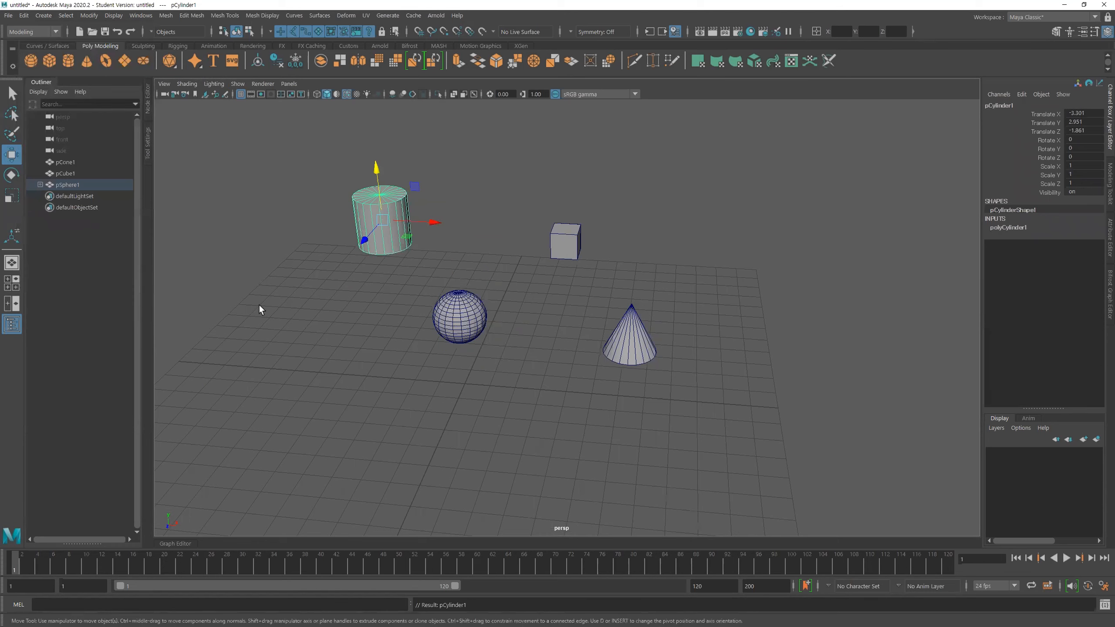
Step: Expand the sphere in the Outliner and compare selecting the parent sphere with selecting its child cylinder
left_click(39, 184)
left_click(68, 186)
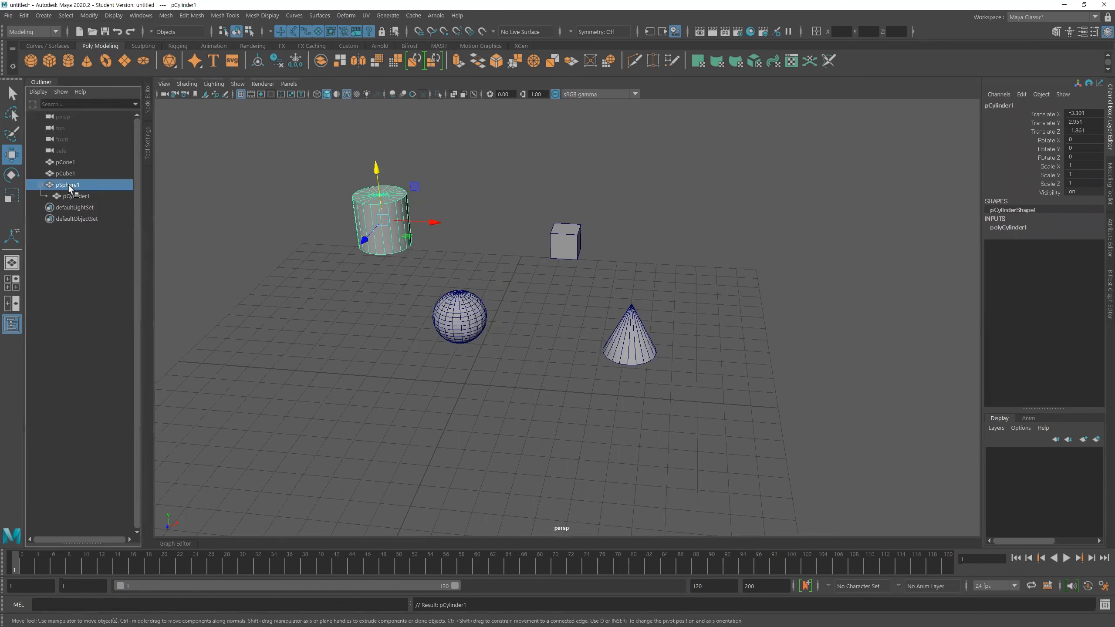
key("Down")
key("Up")
key("Down")
key("Up")
key("Down")
key("Up")
Step: Move the parent sphere to about -0.68, 1.3, 1.05, rotate it to about -4.2, 38.7, -7.4 and undo the last extra rotation
left_click_drag(459, 318, 393, 282)
key("e")
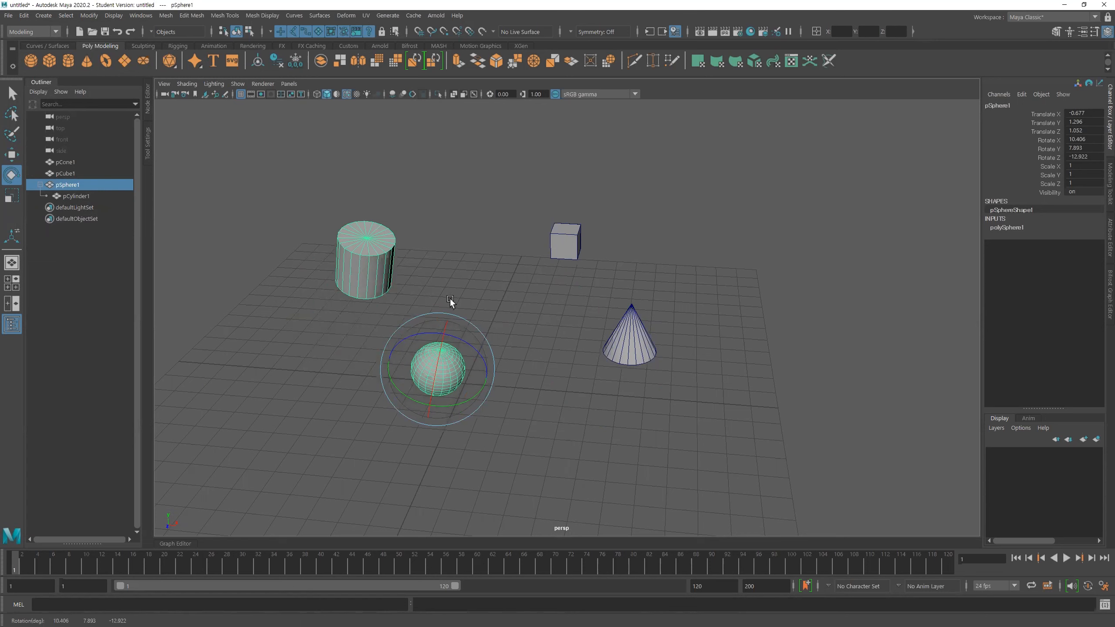
key("ctrl+z")
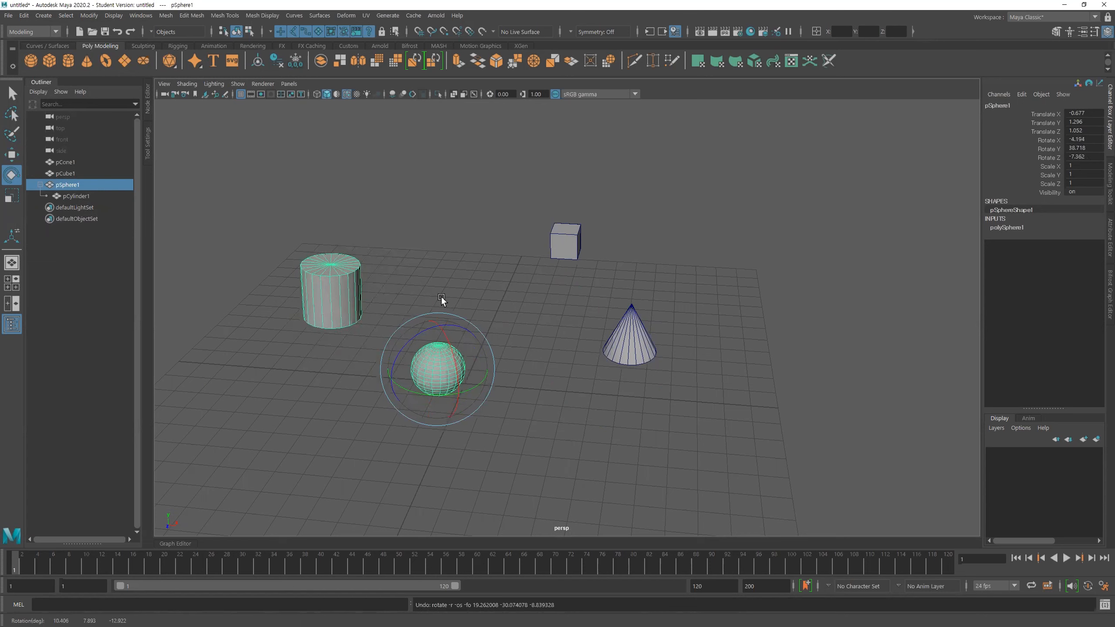
Step: Move the child cylinder on its own, independently of the parent sphere
left_click(72, 198)
key("w")
left_click_drag(335, 292, 378, 290)
Step: Move the parent sphere to about 2.63, 1.44, 0.52, try another rotation on it and undo that rotation
left_click(430, 386)
left_click_drag(442, 367, 517, 370)
key("e")
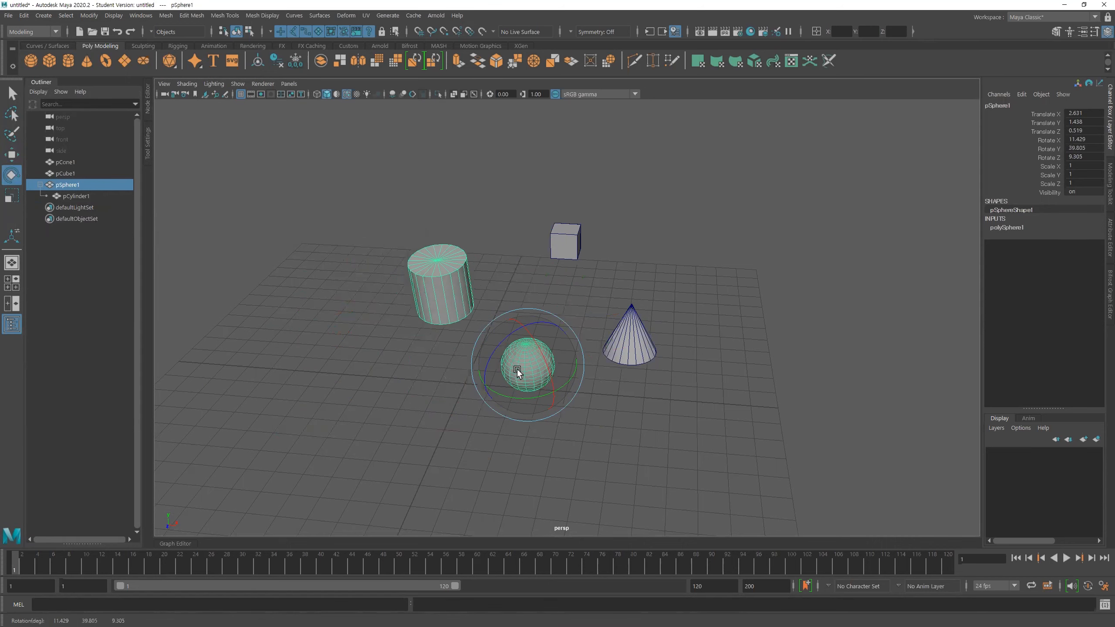
key("ctrl+z")
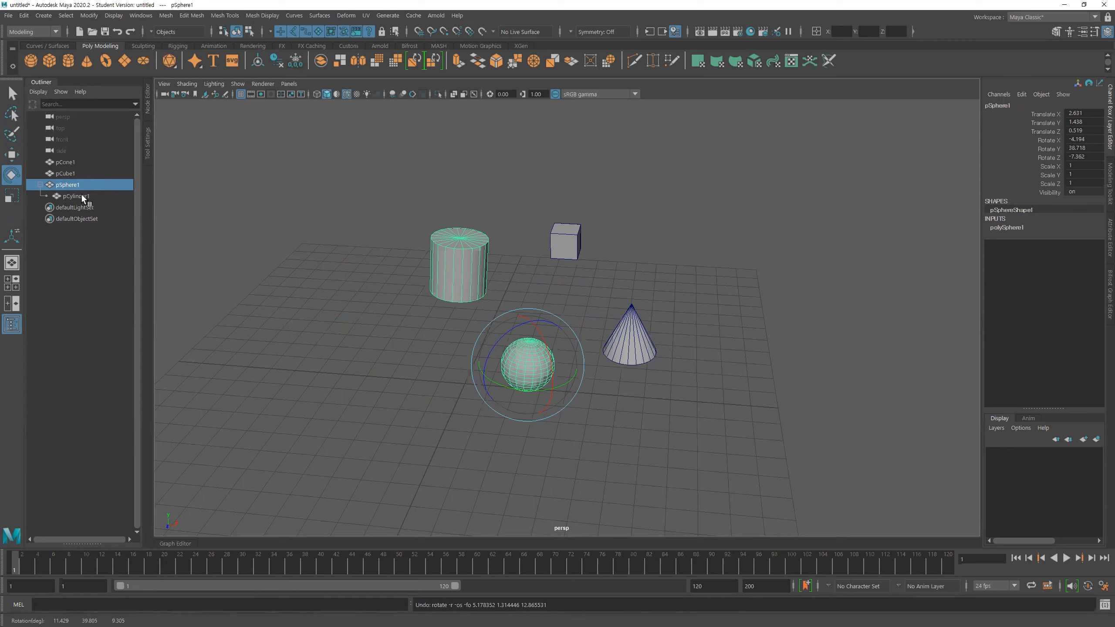
Step: Parent the cube to the cone directly in the Outliner
left_click(66, 174)
left_click_drag(461, 310, 521, 274, "alt")
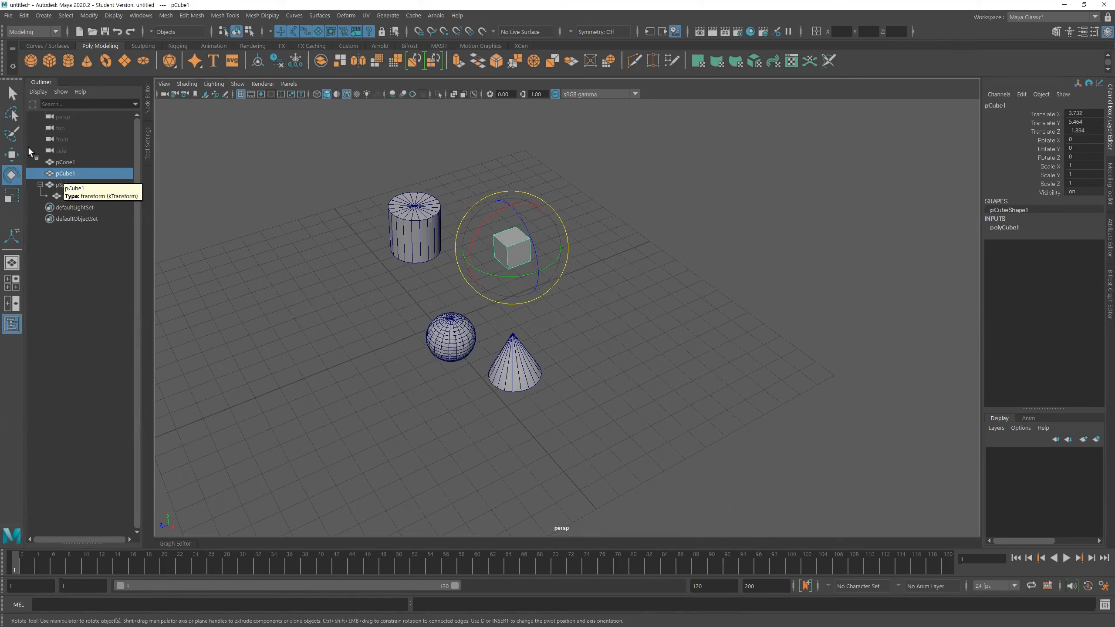
middle_click_drag(92, 200, 79, 184)
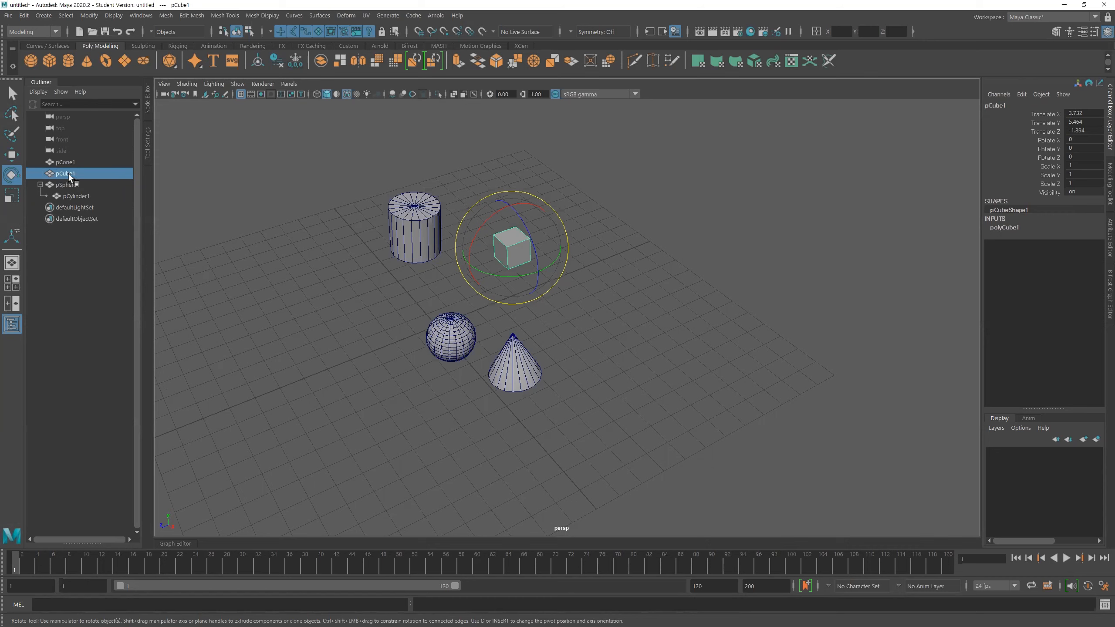
left_click(68, 174)
left_click_drag(68, 175, 85, 162)
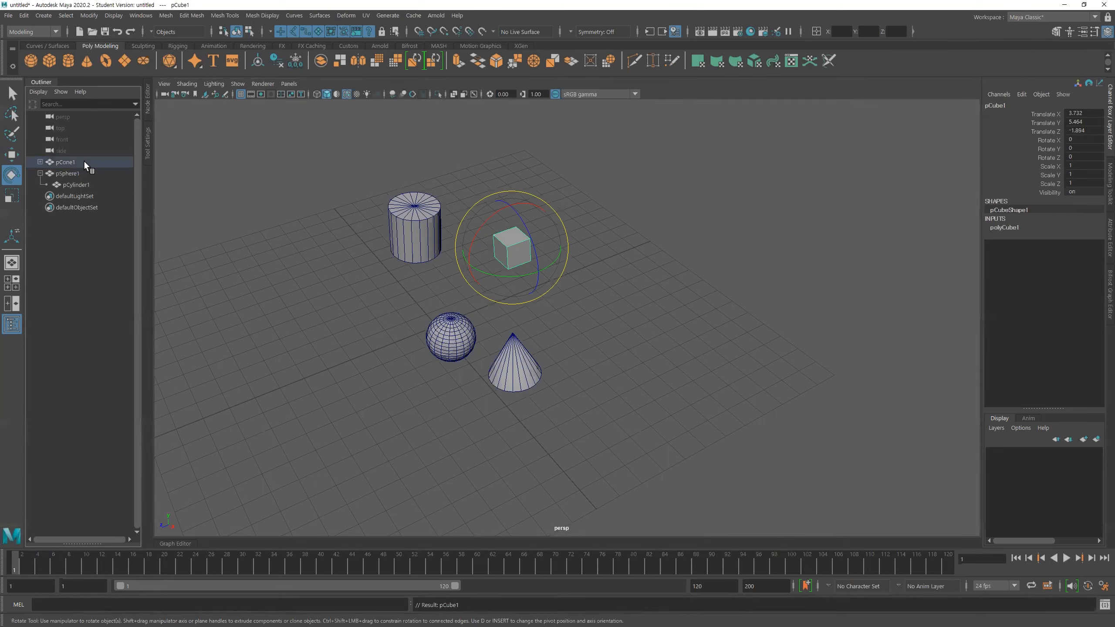
Step: Expand the cone's hierarchy and rotate the cone with its child cube to about -18, 55.1, -20.1 degrees
left_click(70, 162)
left_click(74, 173)
left_click(69, 162)
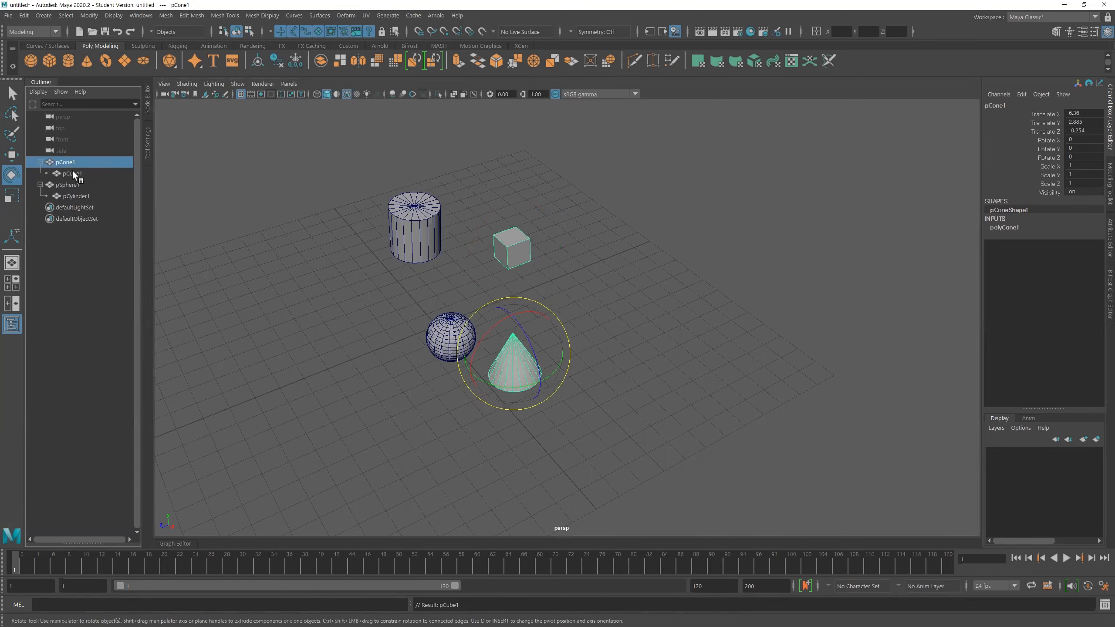
left_click_drag(529, 362, 485, 336)
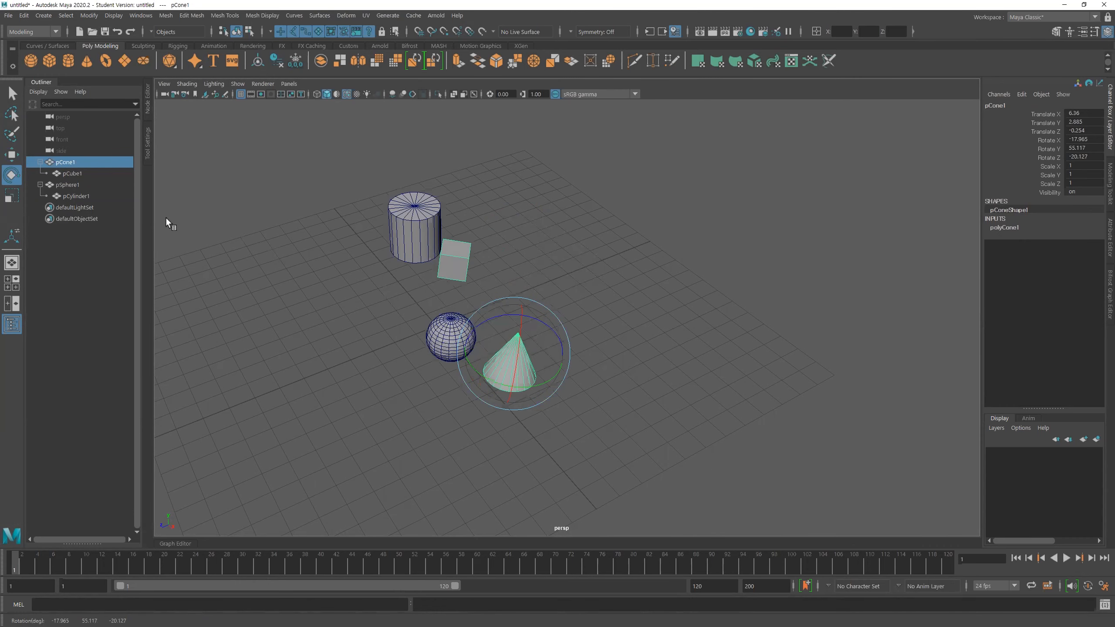
Step: Reparent the cube from the cone to the sphere in the Outliner and rotate the sphere with its children
left_click(69, 175)
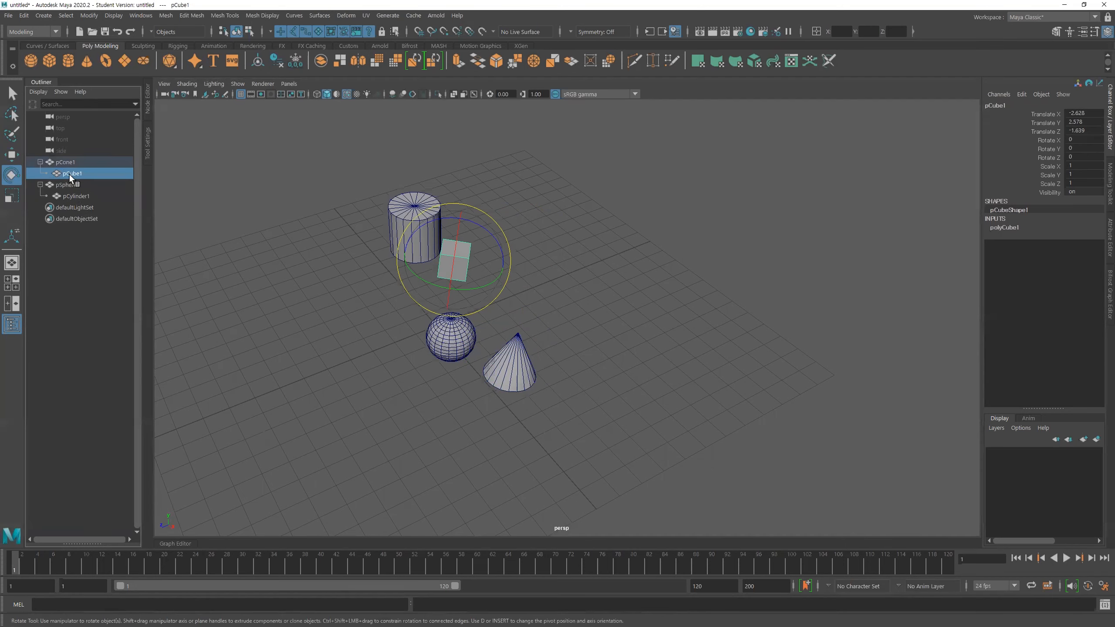
middle_click_drag(69, 174, 76, 187)
left_click(74, 175)
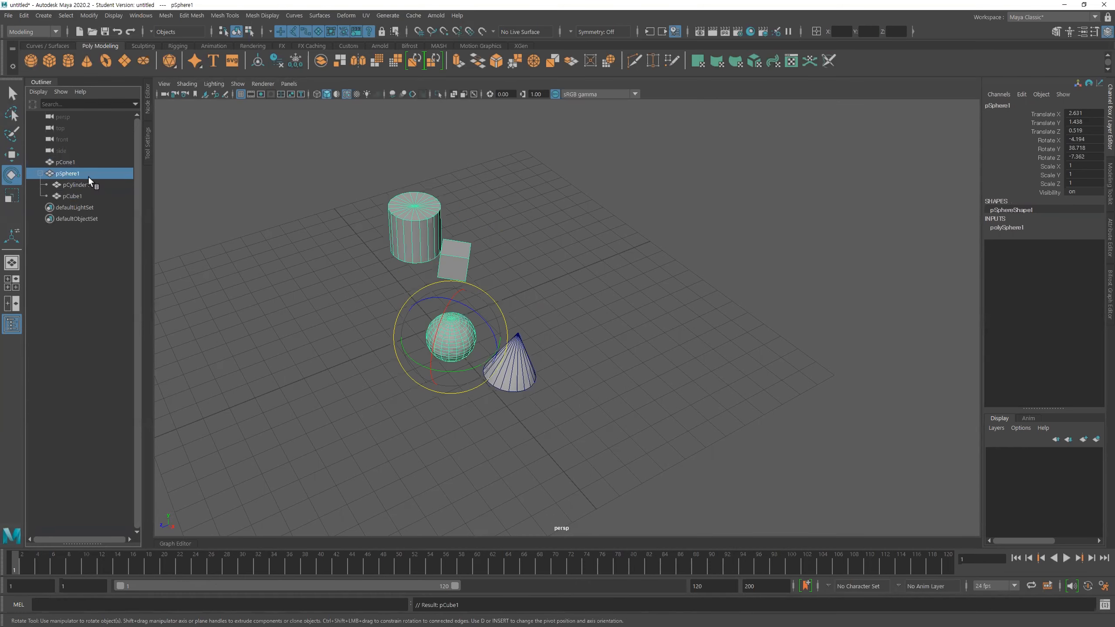
mouse_move(454, 337)
left_mouse_down()
mouse_move(462, 360)
mouse_move(453, 338)
mouse_move(476, 342)
mouse_move(465, 330)
left_mouse_up()
Step: Detach the cylinder from the sphere in the Outliner and the cube with the Unparent command
middle_click_drag(69, 185, 73, 160)
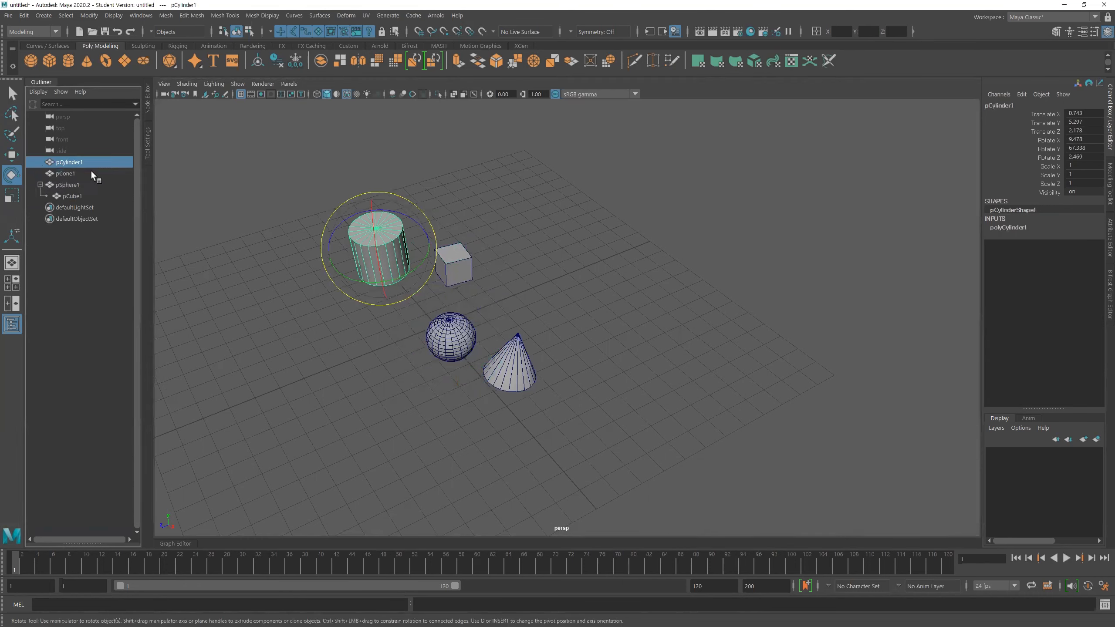
left_click(582, 245)
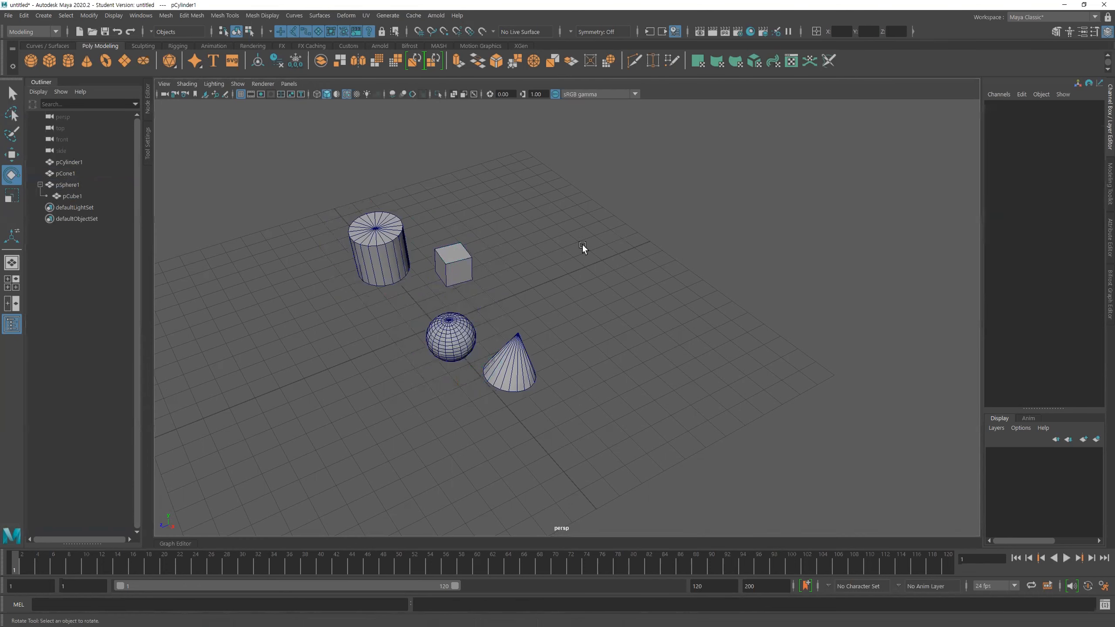
left_click(68, 194)
left_click(23, 15)
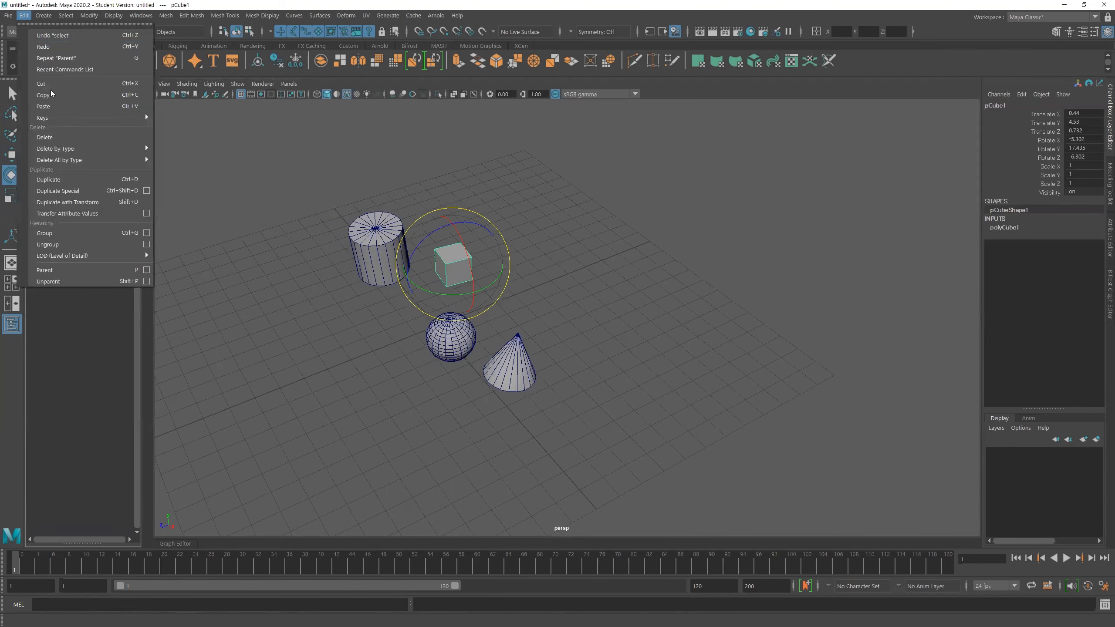
left_click(48, 281)
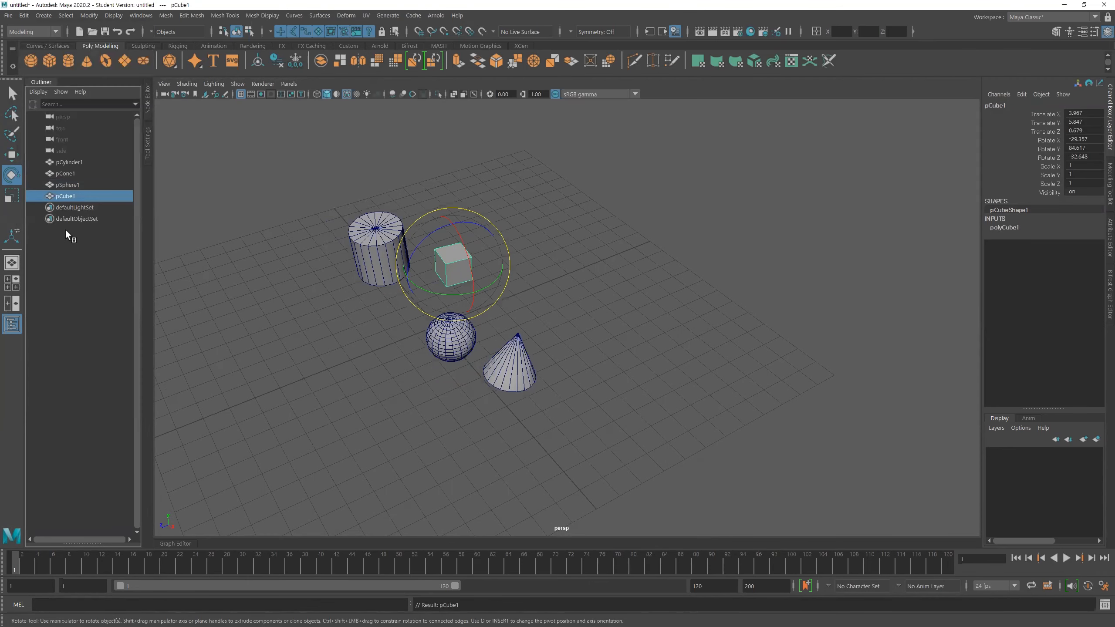
Step: Check the sphere, cone and cylinder individually from the Outliner as independent objects and clear the selection
left_click(66, 184)
left_click(65, 173)
left_click(63, 163)
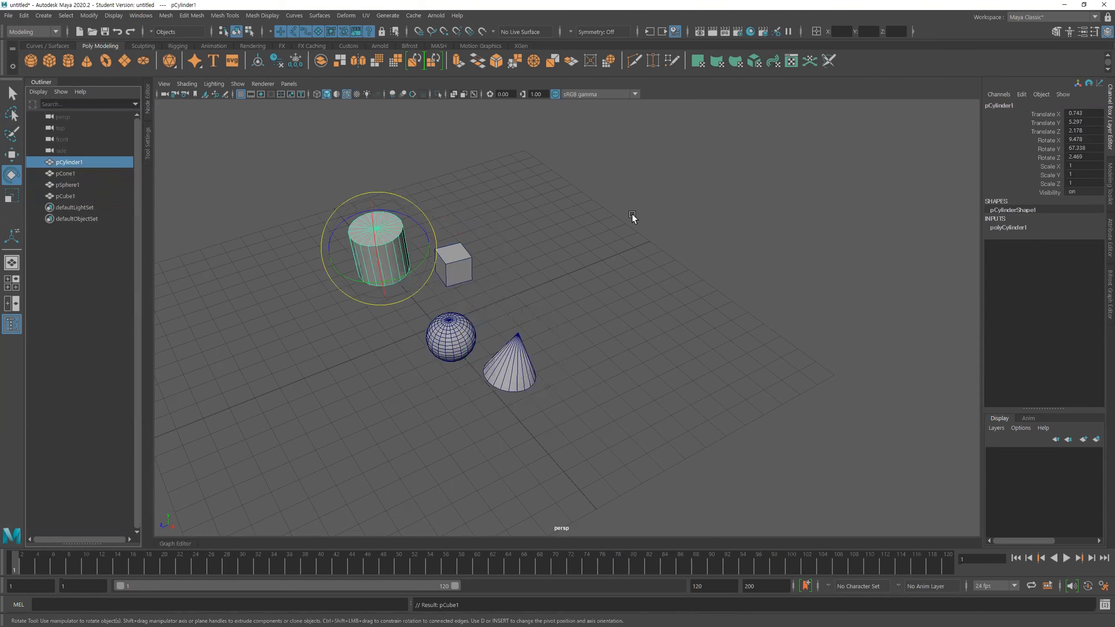
left_click(637, 238)
middle_click_drag(640, 251, 664, 281, "alt")
right_click_drag(664, 281, 577, 266, "alt")
left_click_drag(577, 267, 610, 251, "alt")
right_click_drag(610, 251, 654, 258, "alt")
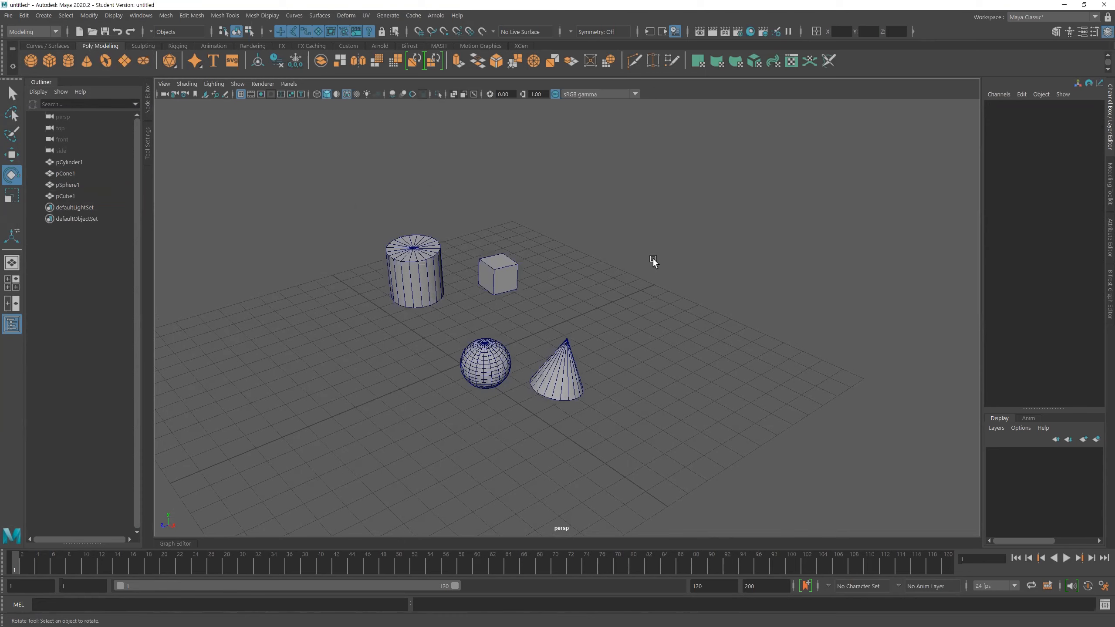
left_click(24, 15)
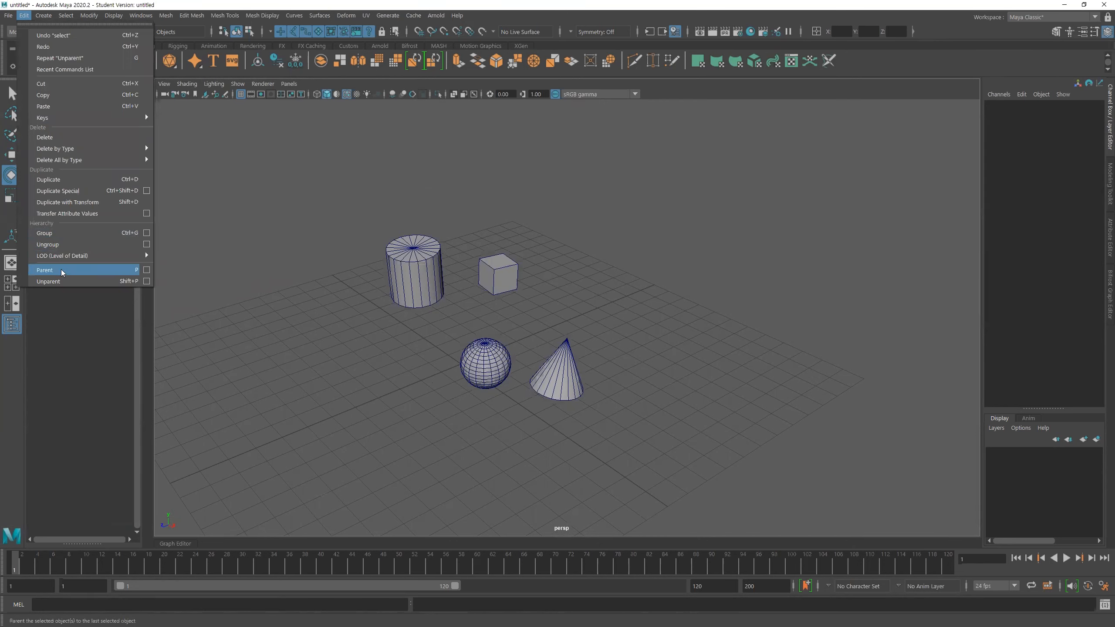
left_click(690, 332)
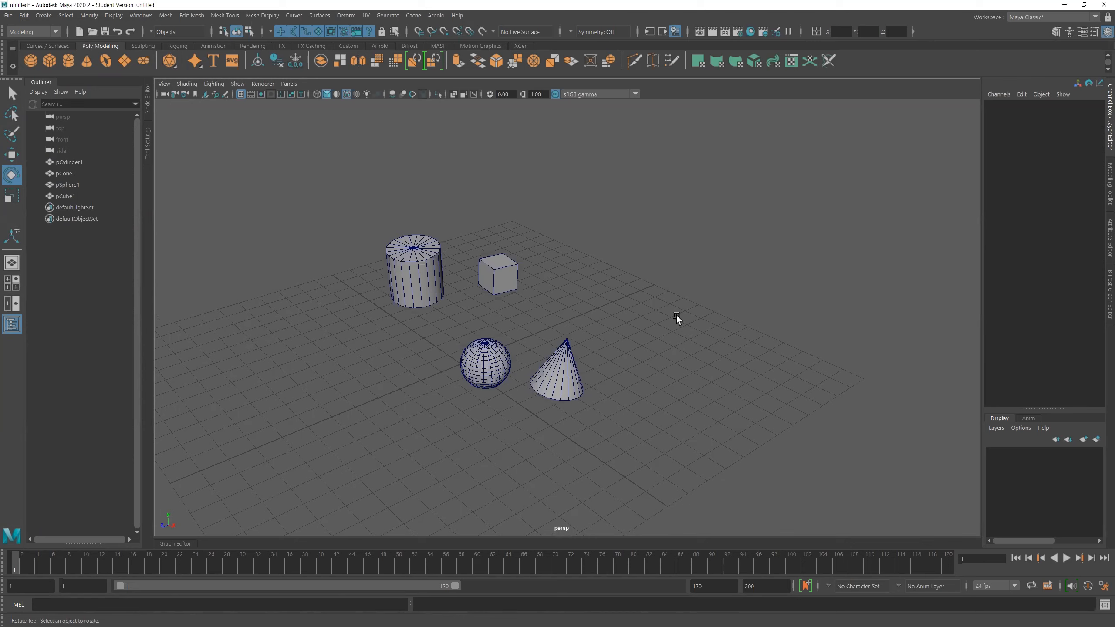
left_click_drag(662, 319, 410, 248, "alt")
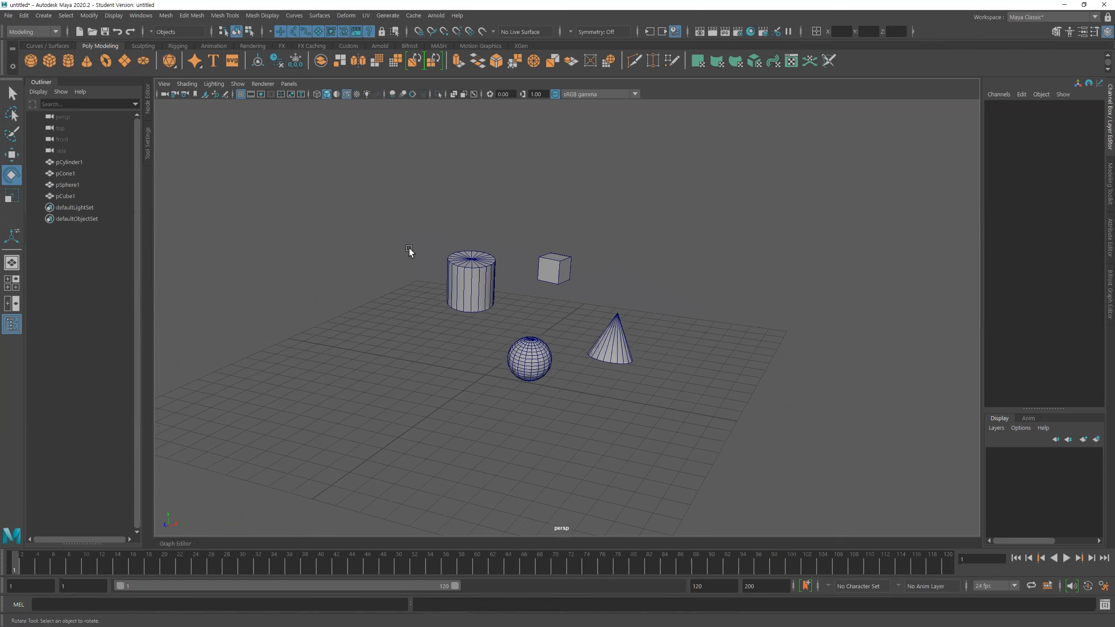
left_click_drag(750, 312, 538, 373, "alt")
left_click_drag(662, 277, 442, 303, "alt")
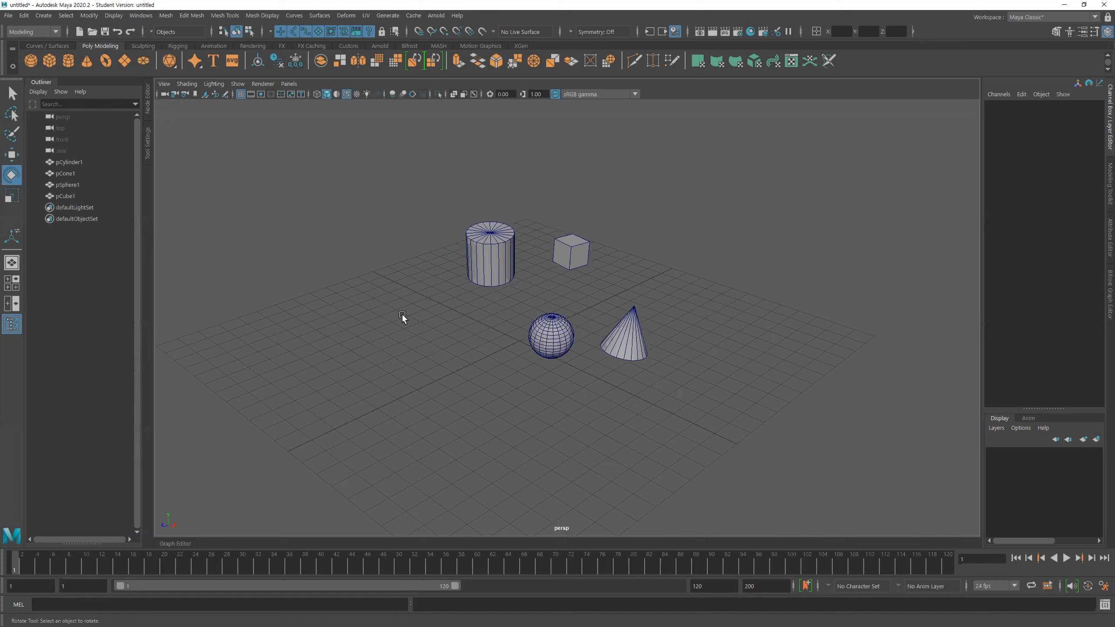
Step: Save the scene as save_test in Maya Binary format in the project's scenes folder, accepting the student version notice
left_click(8, 16)
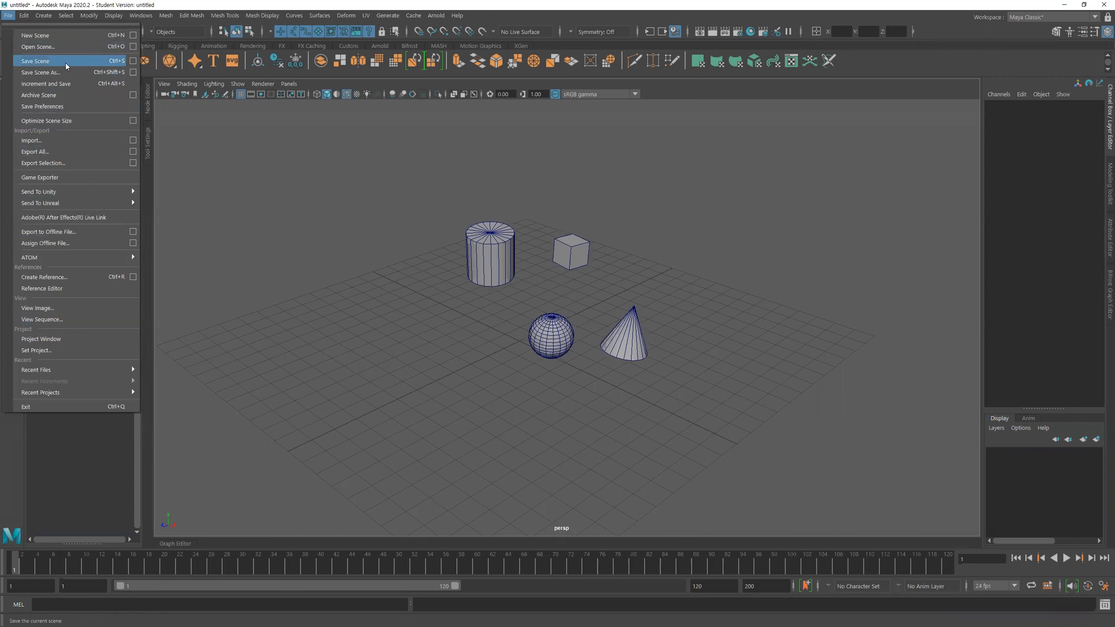
left_click(104, 60)
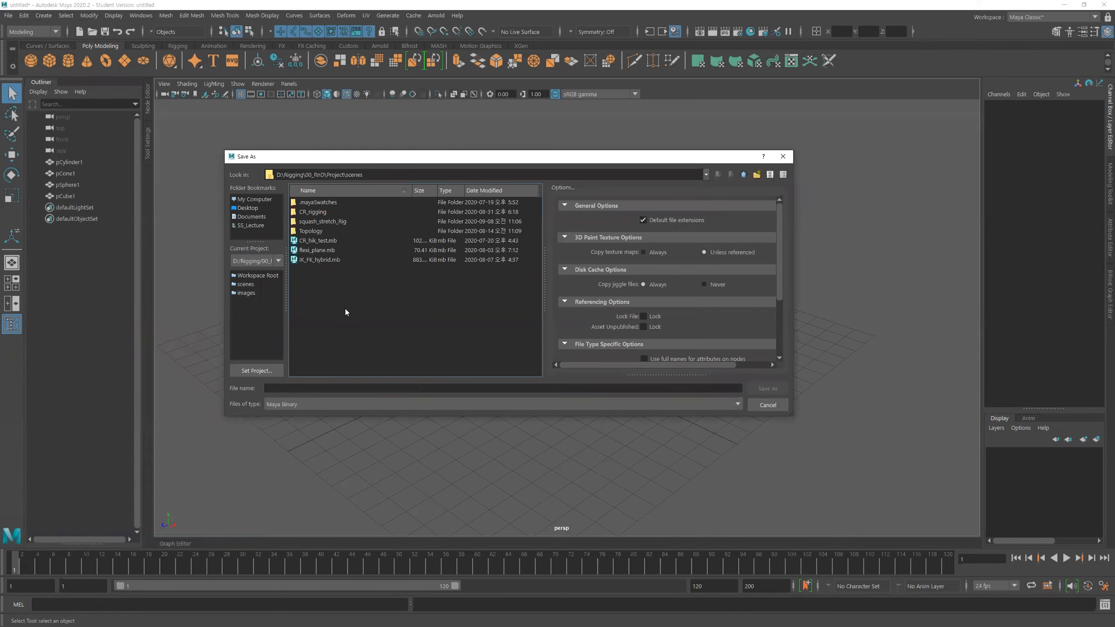
type("save_test")
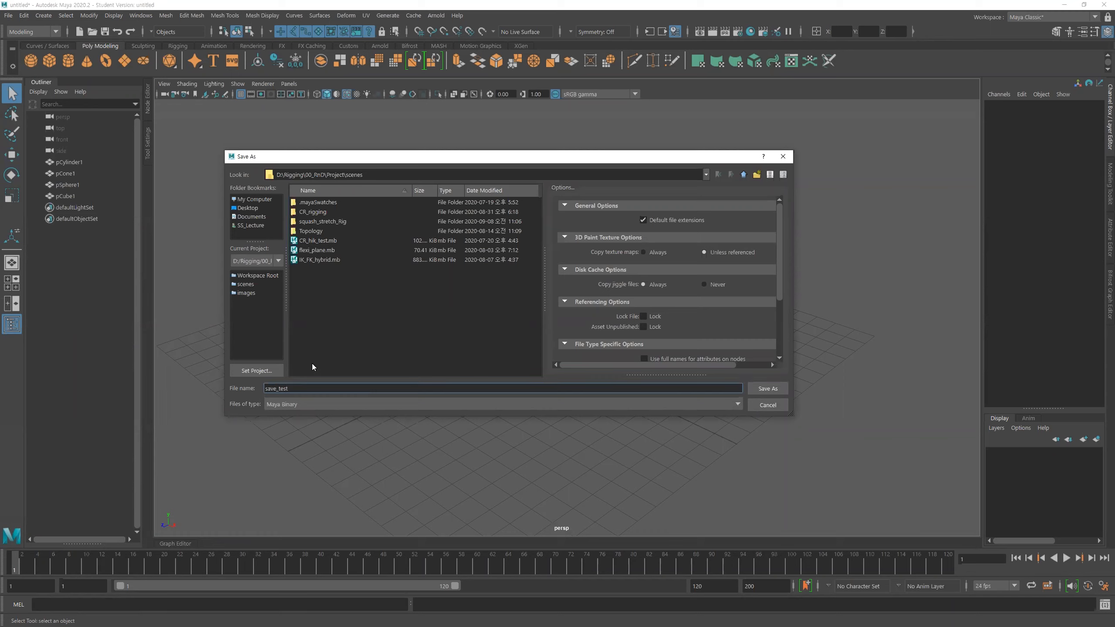
left_click(310, 406)
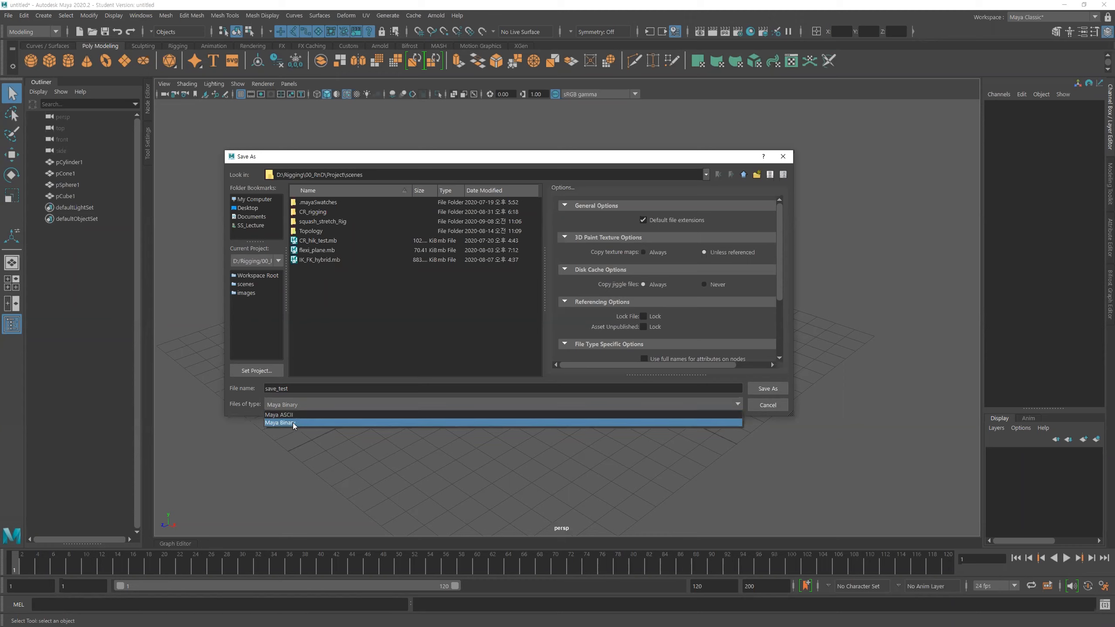
left_click(288, 423)
left_click(290, 424)
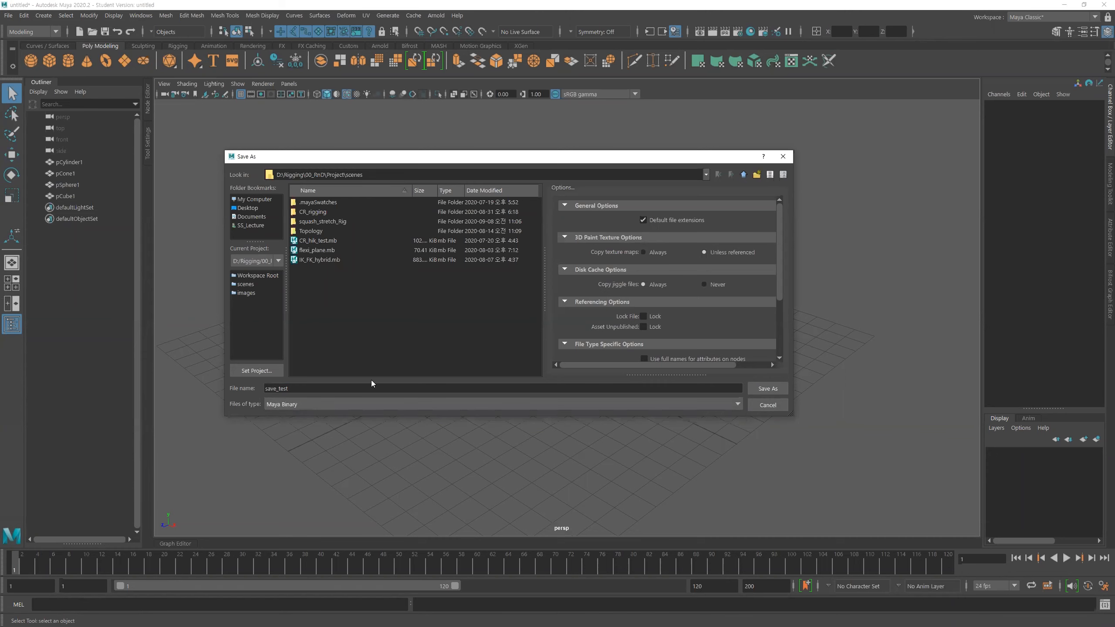
left_click(768, 388)
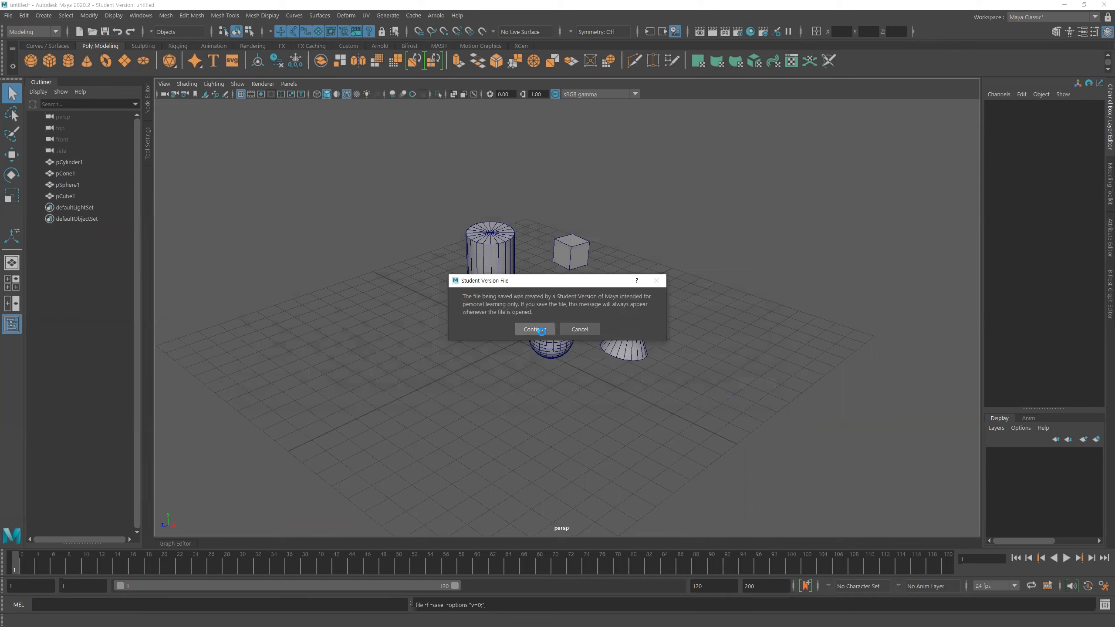
left_click(540, 330)
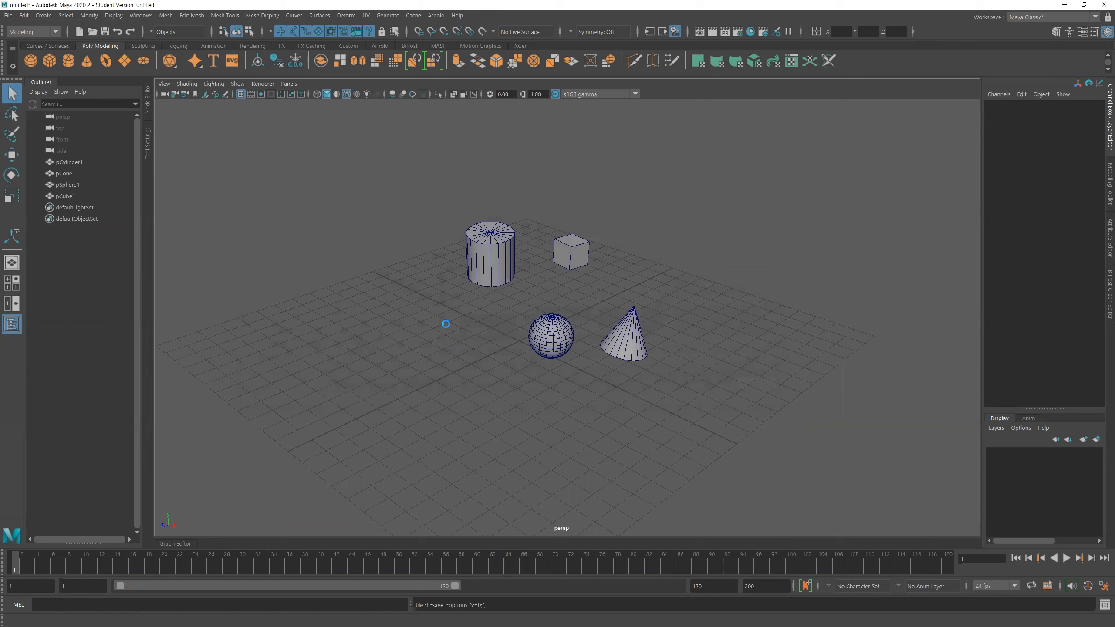
key("e")
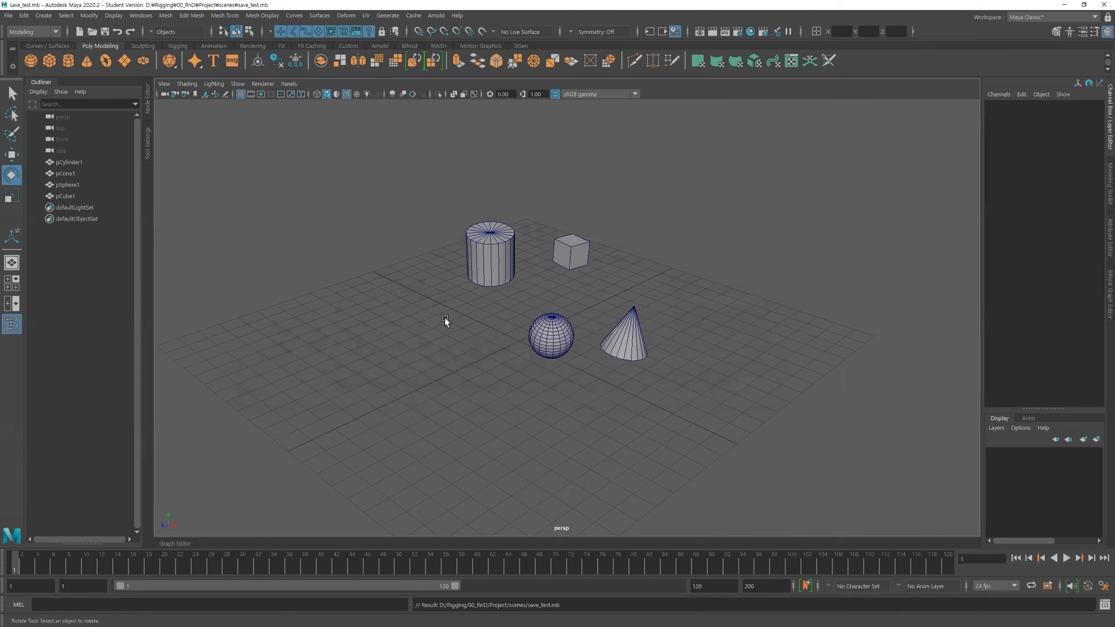
Step: Create a new empty scene
left_click(9, 15)
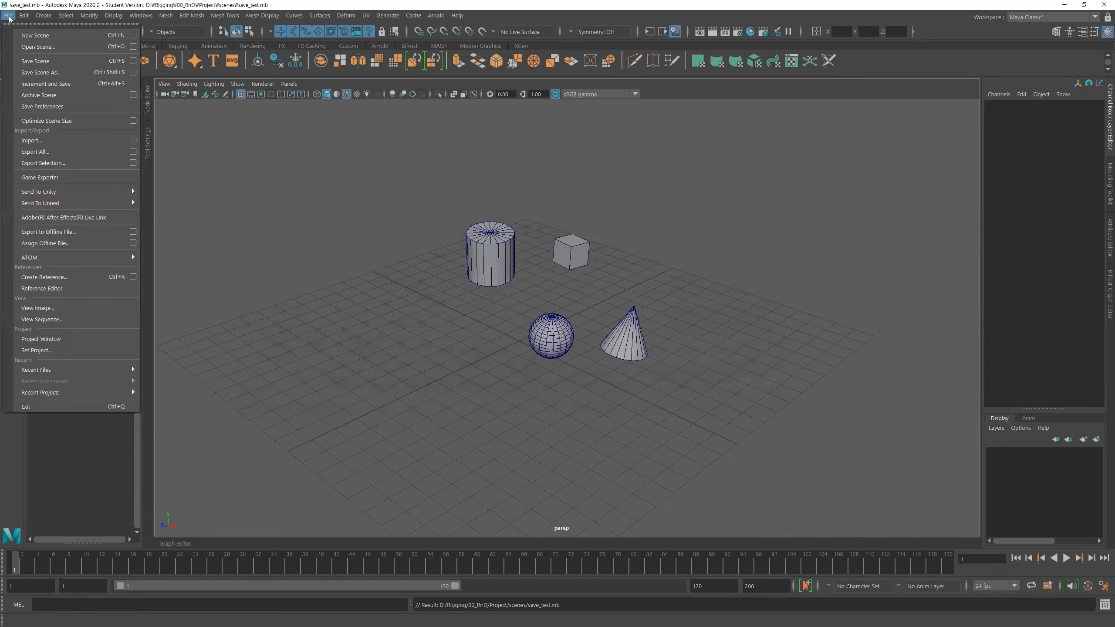
left_click(48, 36)
left_click_drag(528, 346, 722, 296, "alt")
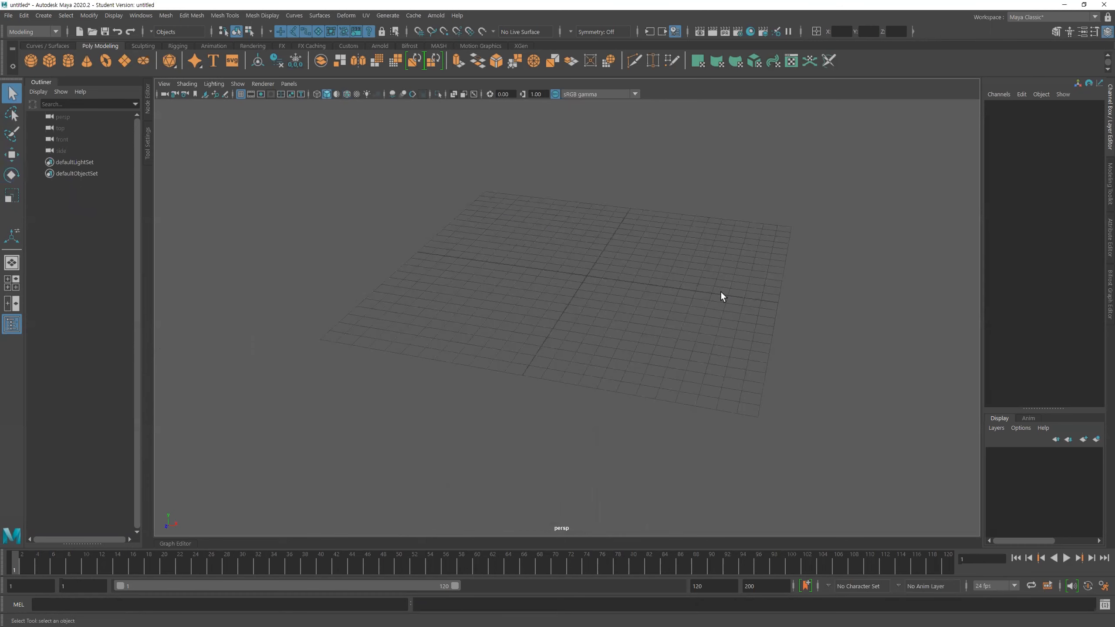
Step: Open the saved scene save_test.mb from the project's scenes folder, accepting the student version notice
left_click(8, 15)
left_click(53, 48)
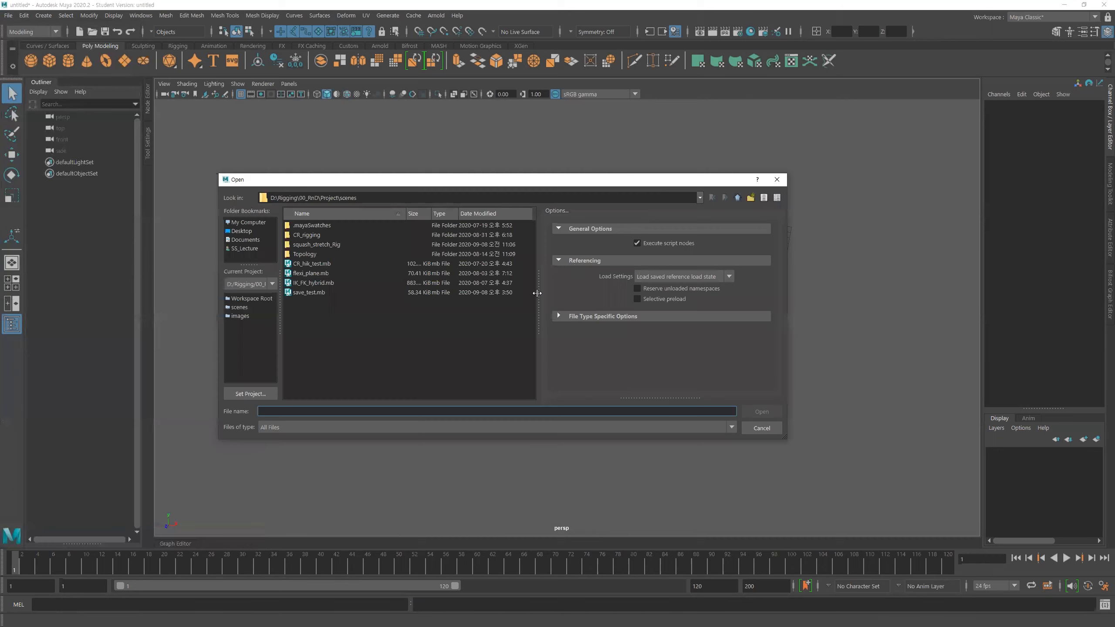
left_click(308, 293)
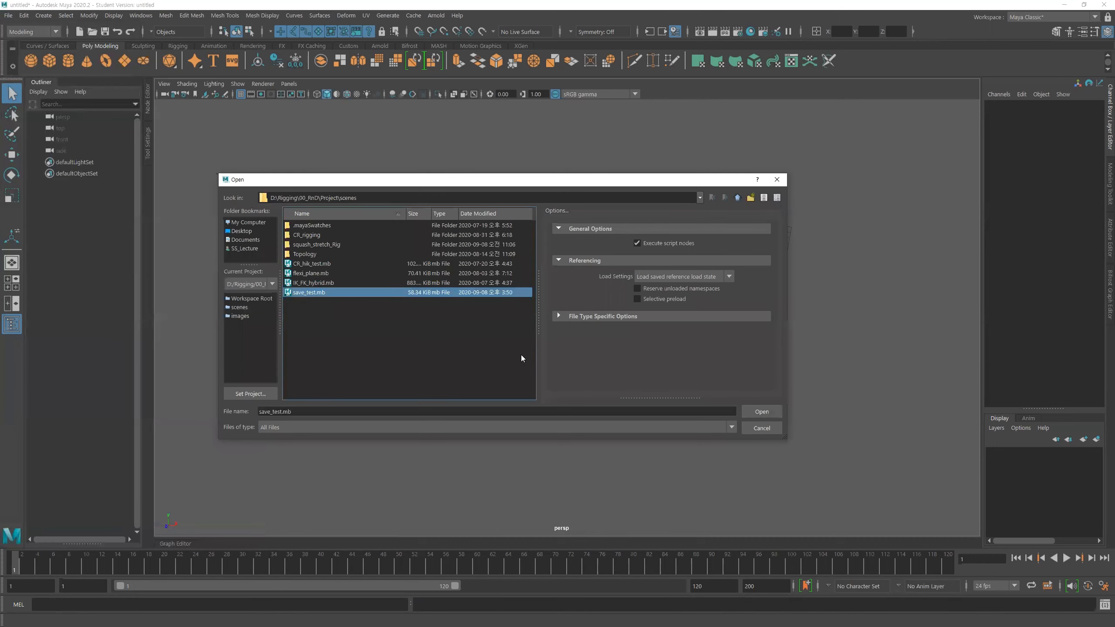
left_click(761, 411)
left_click(545, 326)
left_click(534, 334)
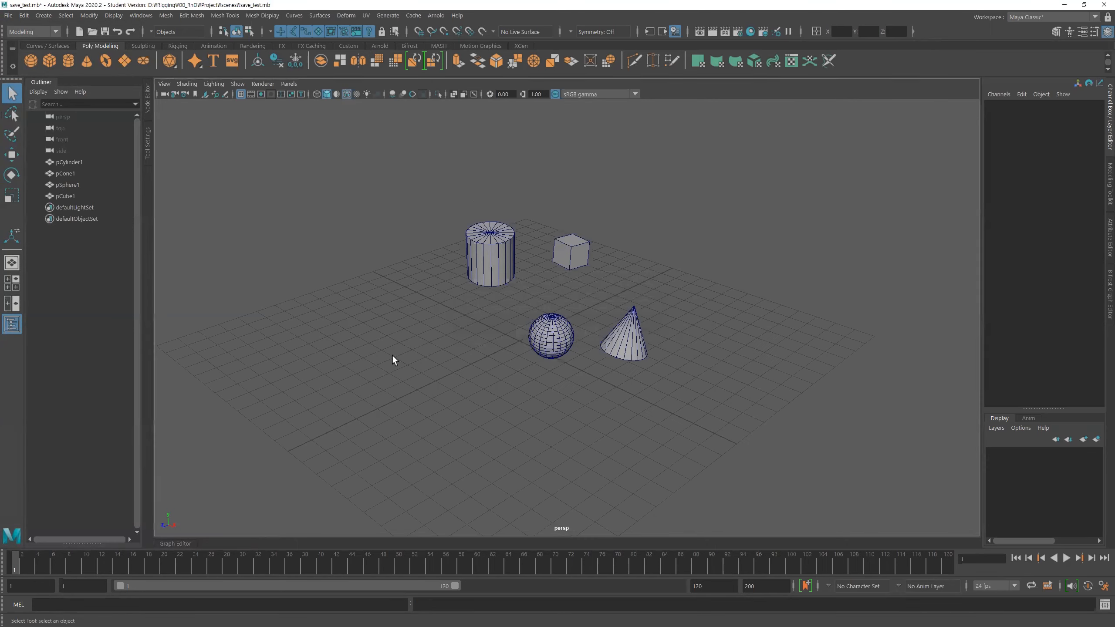
Step: Start a new scene without saving the changes to save_test.mb
left_click_drag(736, 381, 652, 378, "alt")
scroll(570, 365, "up", 2)
left_click(7, 15)
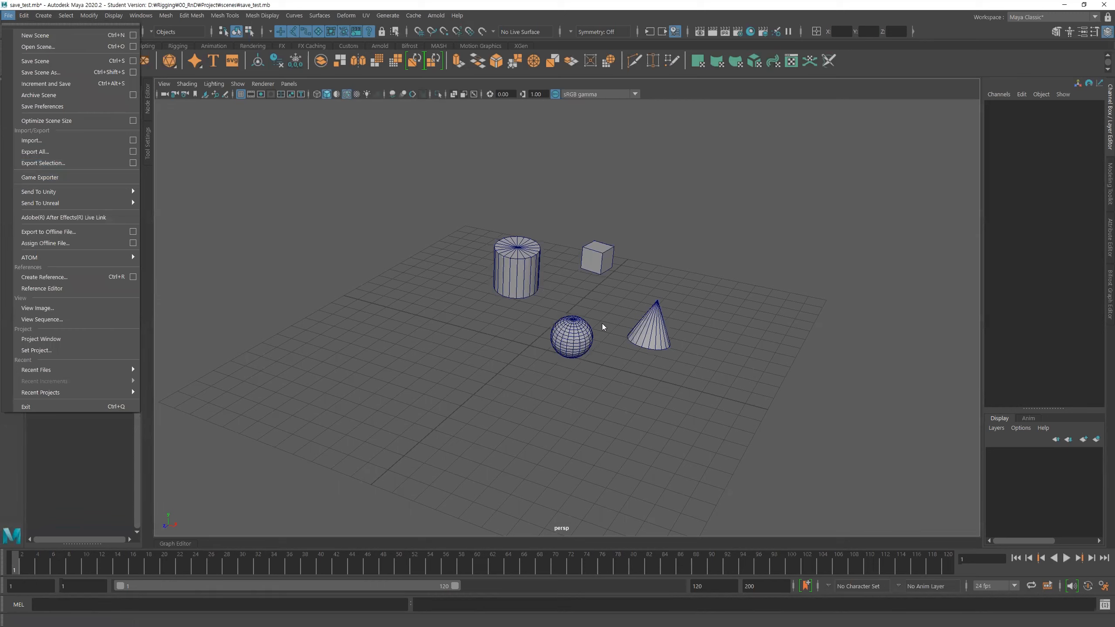
left_click(382, 203)
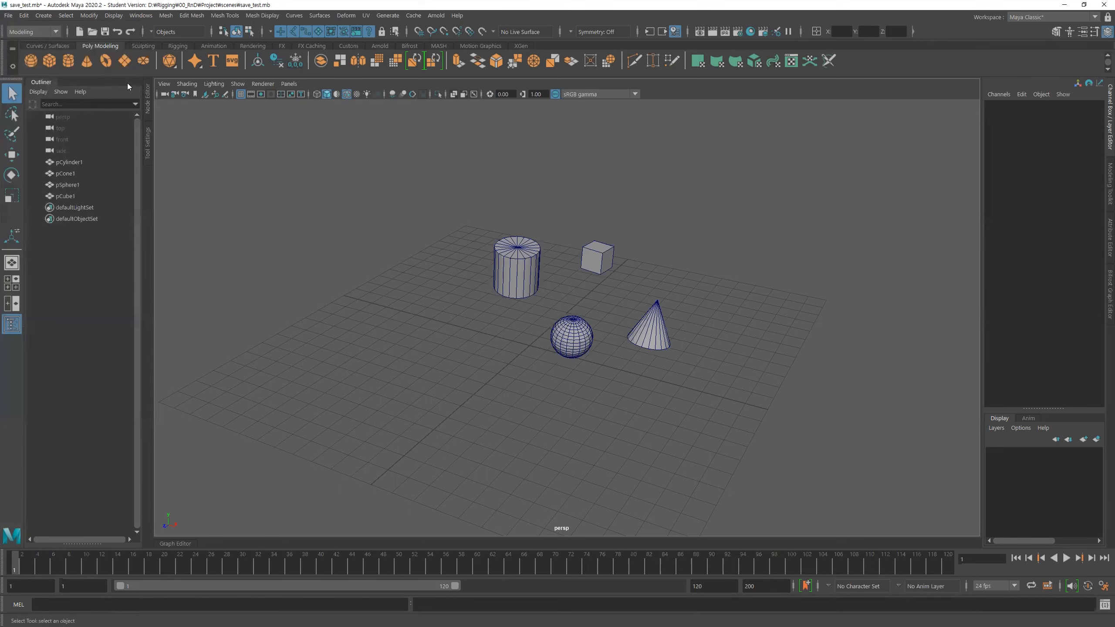
left_click(80, 30)
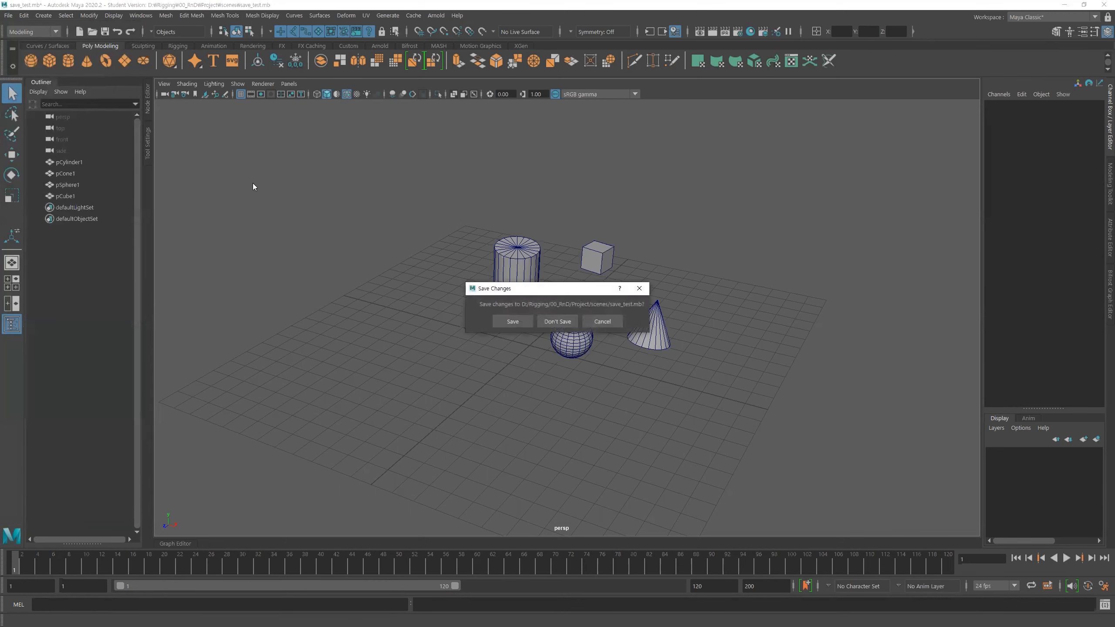
left_click(564, 325)
Step: Create a polygon torus at the origin and scale it uniformly to about 8.349
left_click(106, 60)
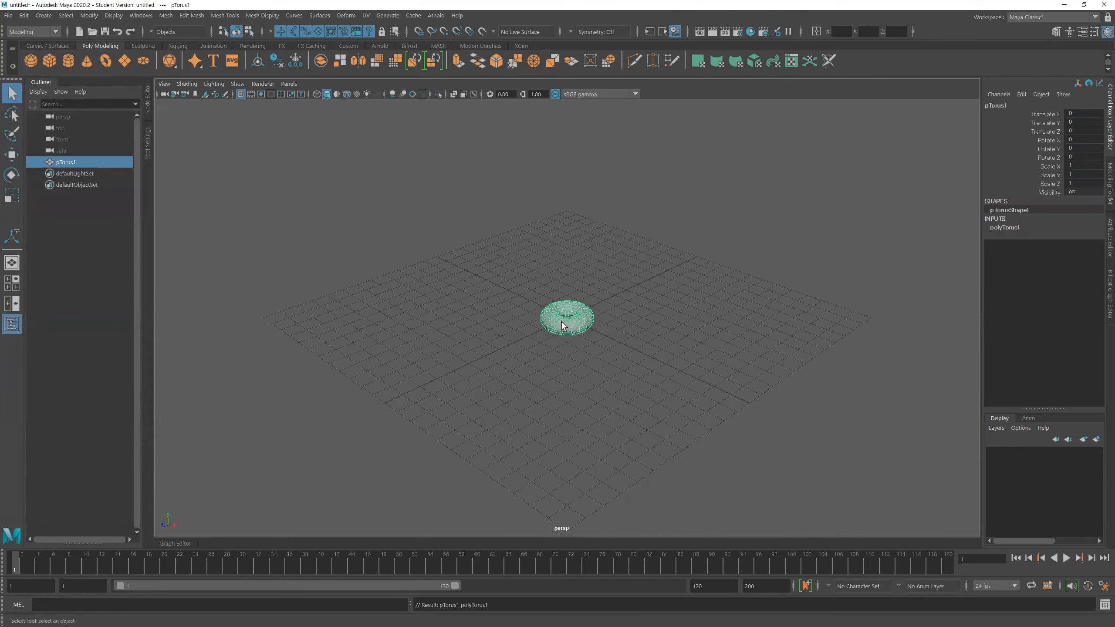
key("r")
left_click_drag(565, 319, 729, 282)
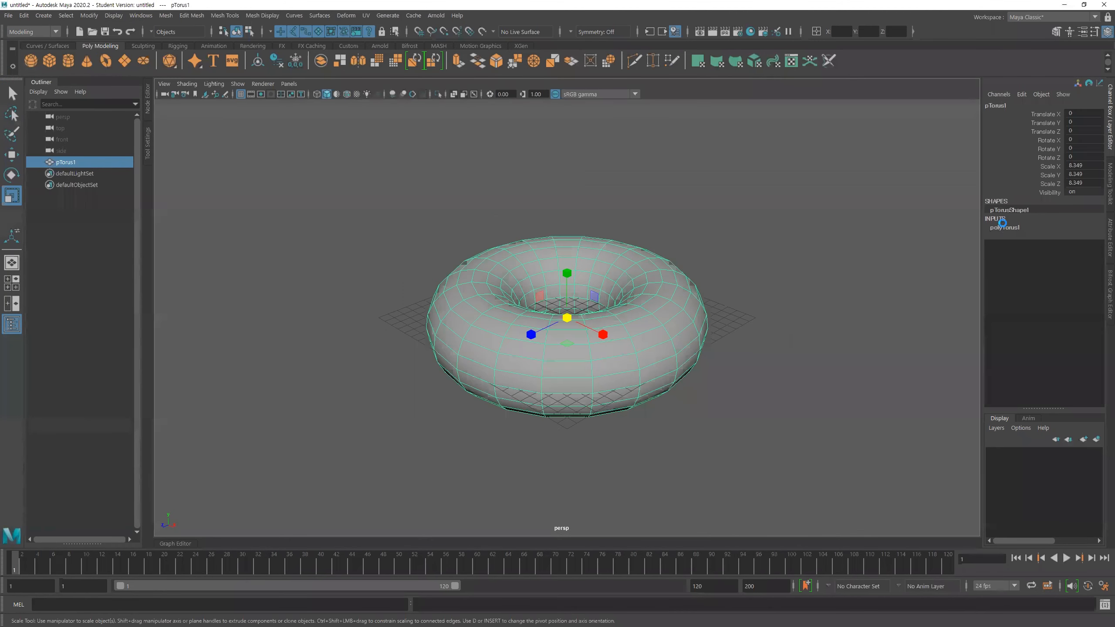
Step: Set the torus's Section Radius to 0.1 in its polyTorus1 construction inputs
left_click(1004, 227)
left_click(1041, 245)
middle_click_drag(879, 281, 836, 278)
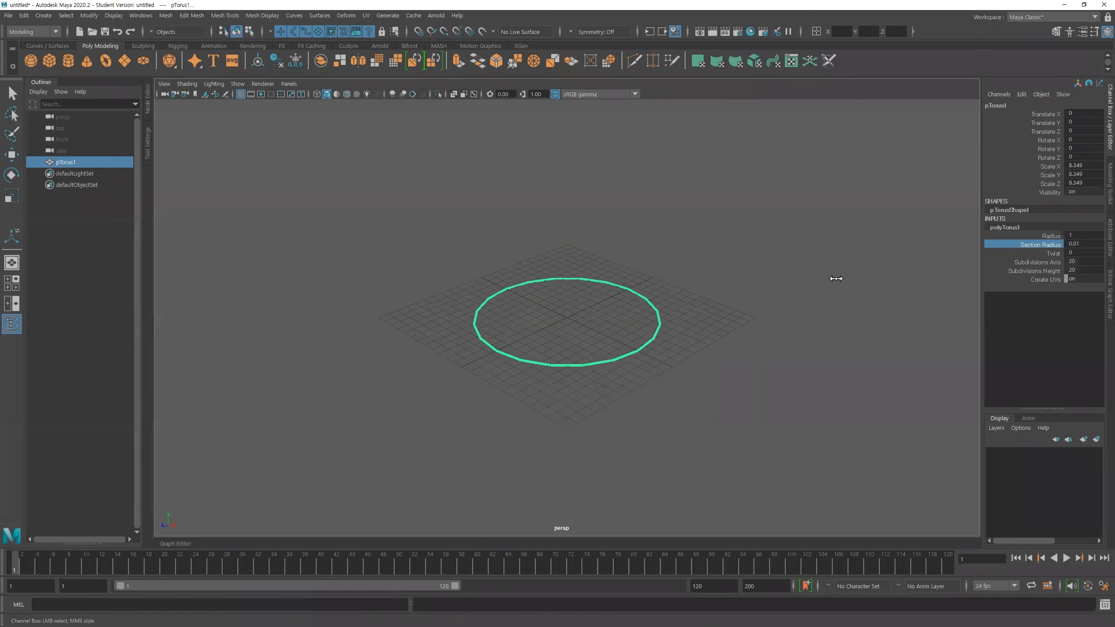
left_click(1096, 246)
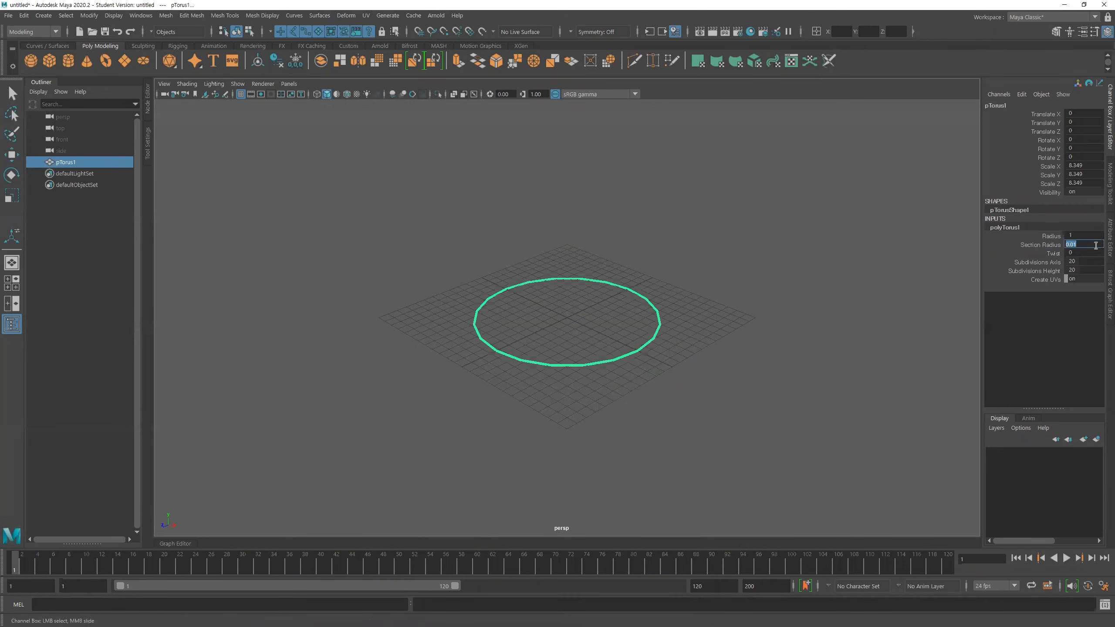
type("0.1")
key("Return")
Step: Scale the thin torus up uniformly until its ring surrounds the whole grid, and deselect it
key("r")
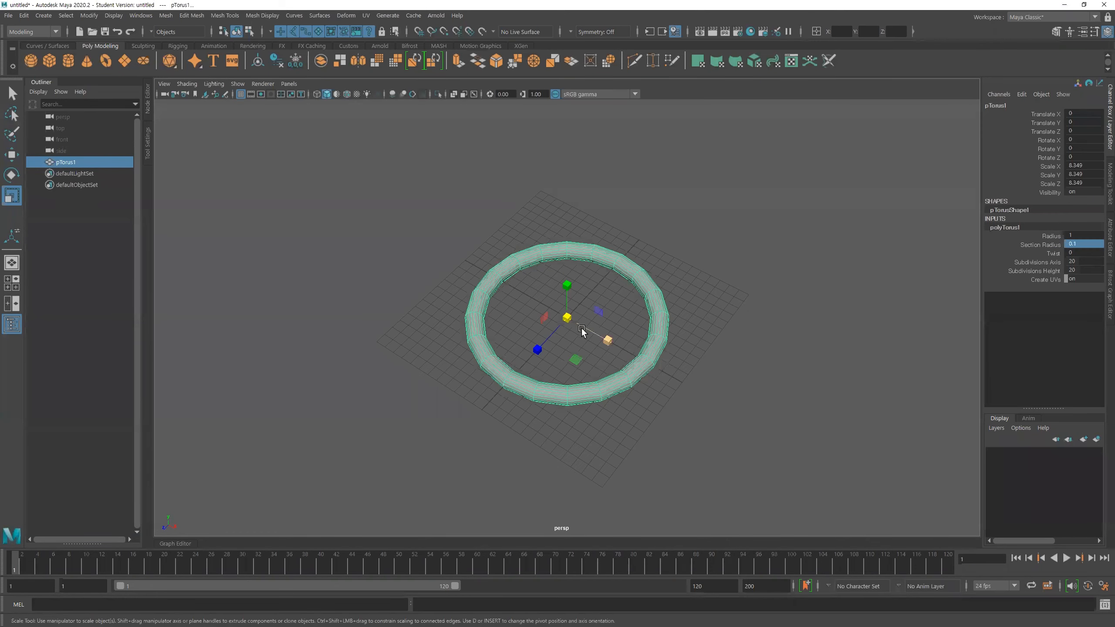
left_click_drag(568, 318, 725, 268)
left_click(836, 214)
scroll(626, 332, "down", 3)
left_click_drag(553, 321, 572, 340, "alt")
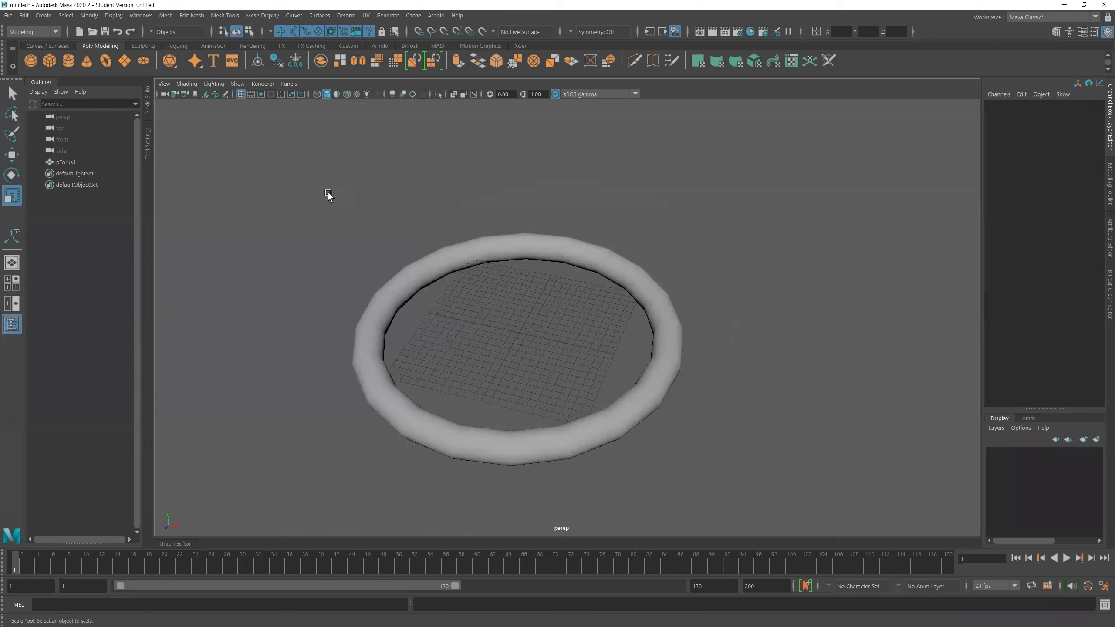
Step: Import save_test.mb into the torus scene with the default import options
left_click(8, 15)
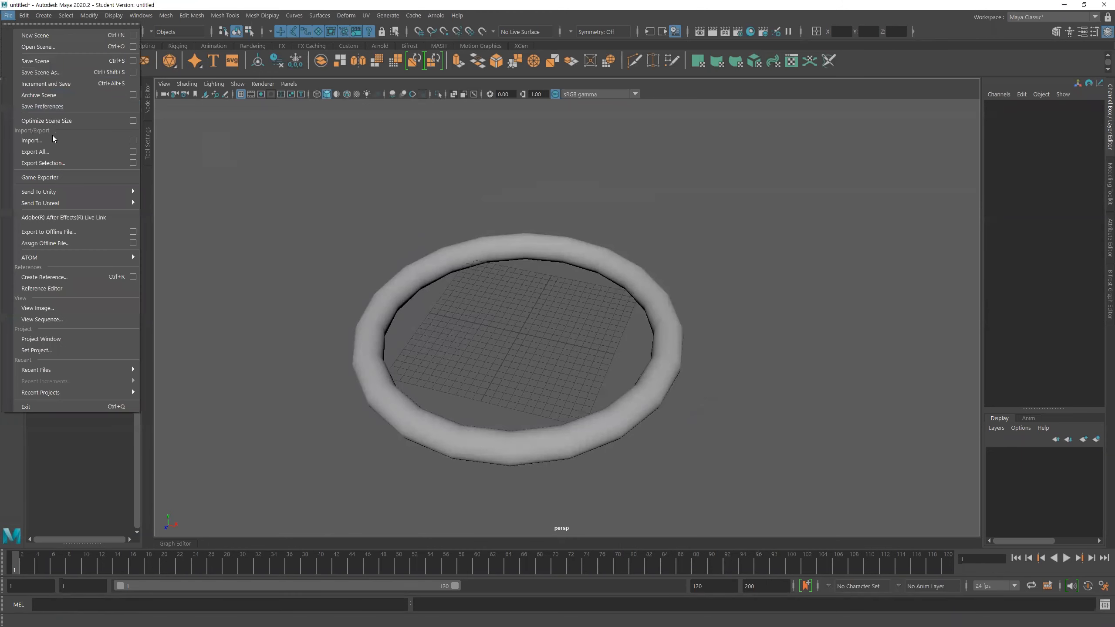
left_click(40, 140)
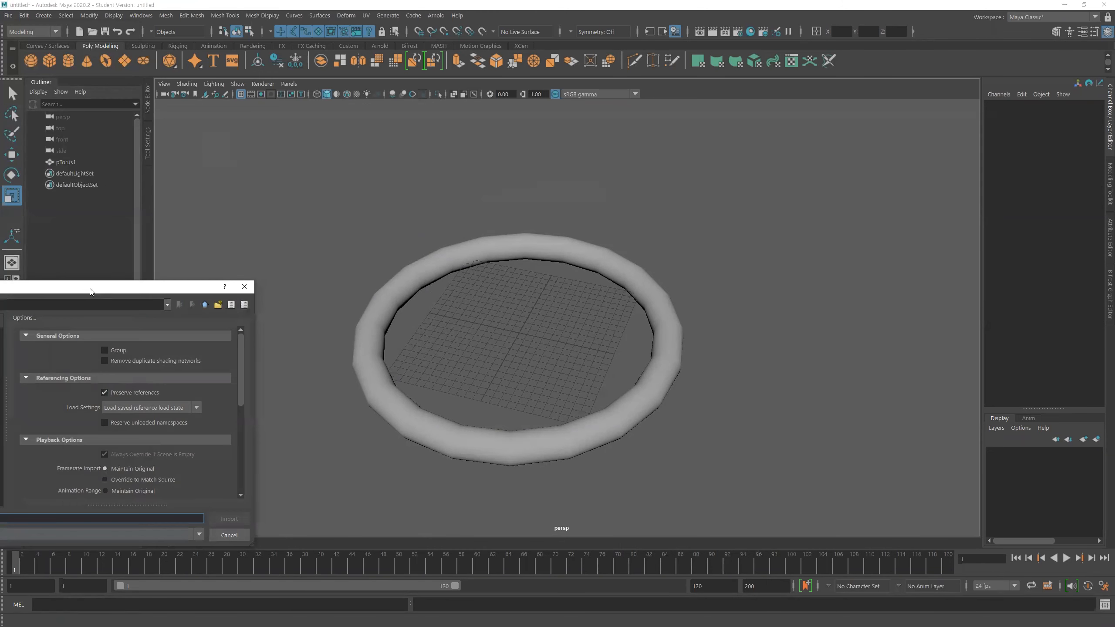
left_click(318, 251)
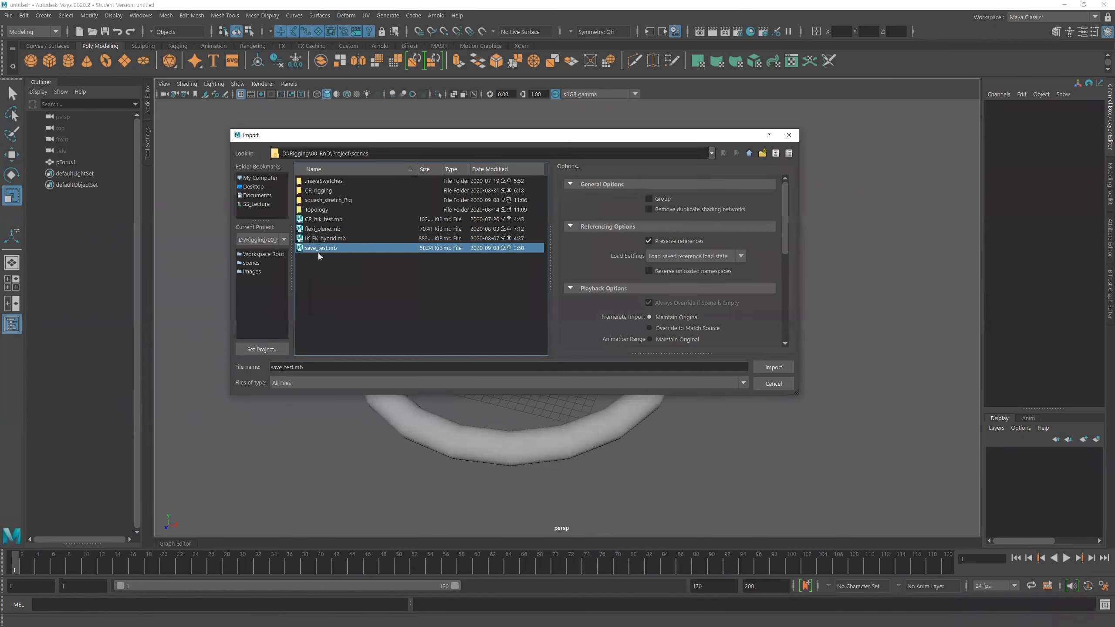
left_click(771, 368)
left_click(533, 333)
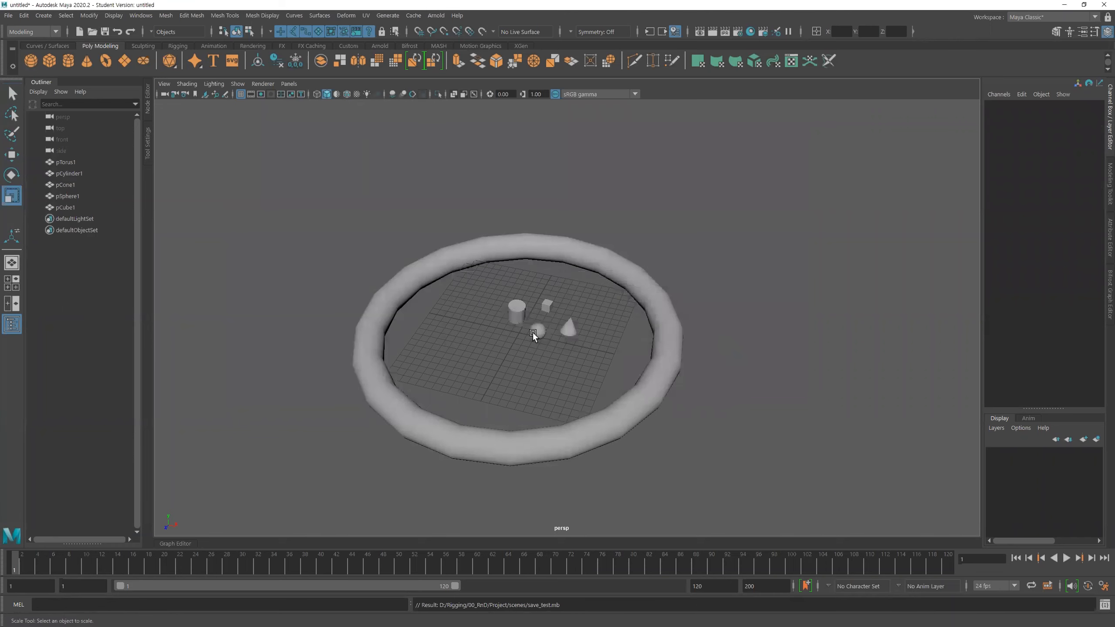
scroll(738, 252, "up", 3)
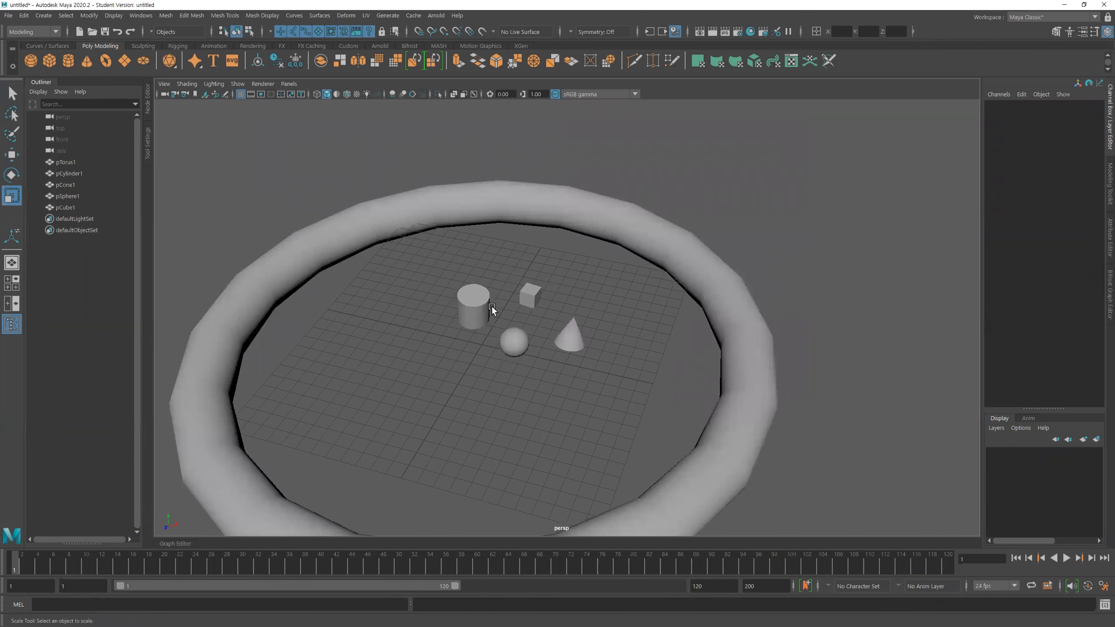
left_click_drag(472, 326, 742, 349, "alt")
left_click_drag(807, 312, 447, 299)
scroll(751, 257, "down", 2)
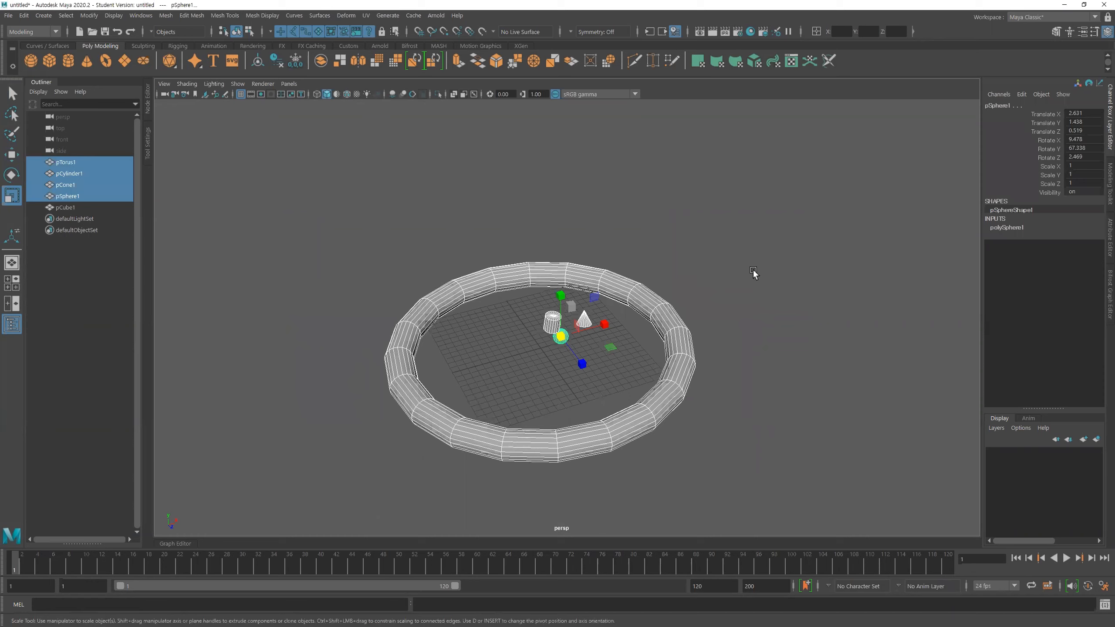
left_click(8, 15)
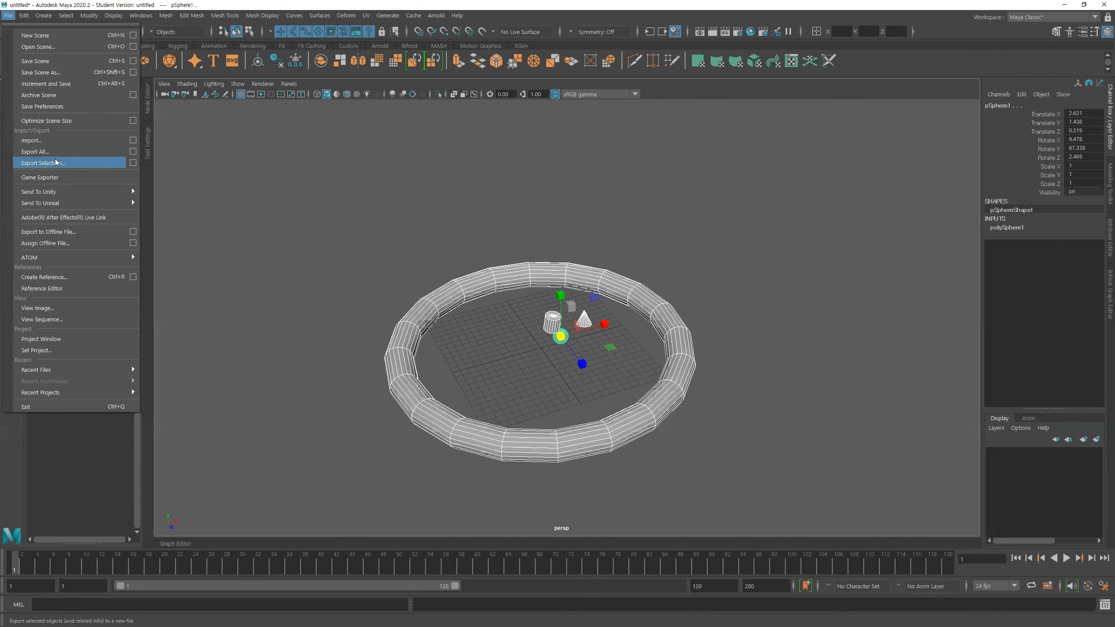
left_click(512, 380)
Step: Select the cylinder, the sphere and the surrounding torus together, leaving out the cone and the cube
left_click_drag(567, 353, 517, 336)
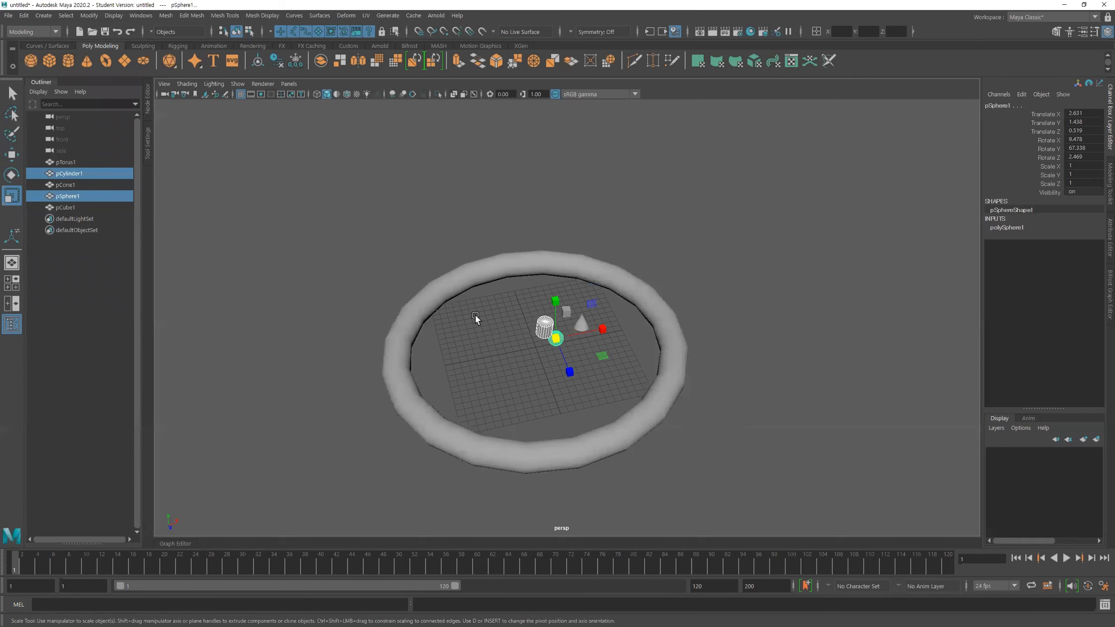
left_click(410, 316, "shift")
left_click_drag(409, 316, 369, 310, "alt")
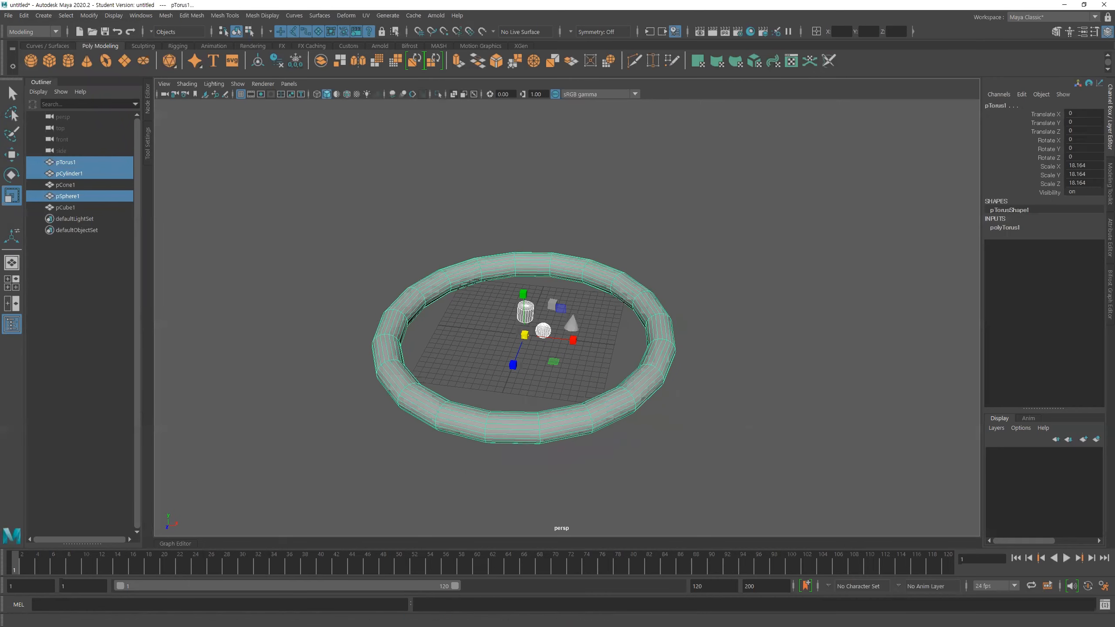
Step: Export only the selected objects as a Maya Binary file named export_test in the scenes folder, and clear the selection
left_click(7, 15)
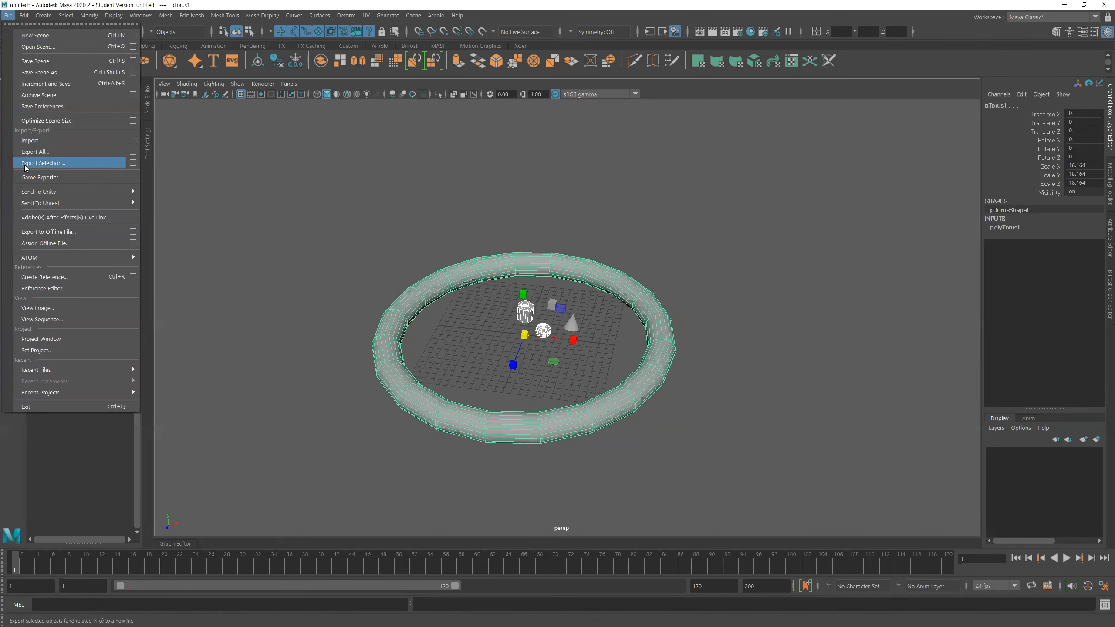
left_click(82, 164)
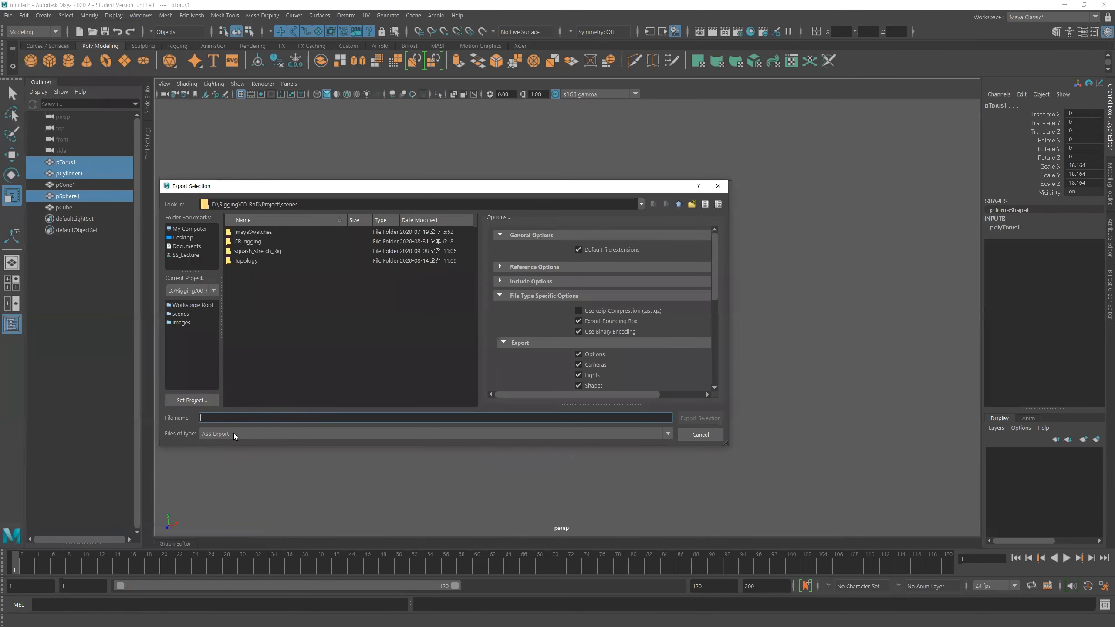
left_click(233, 433)
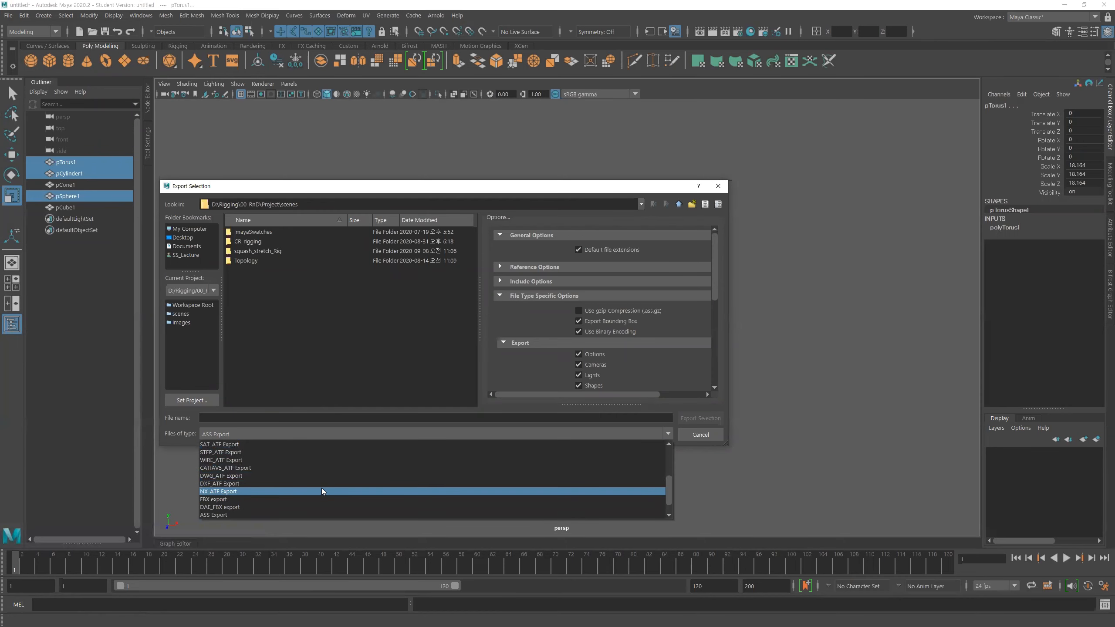
scroll(321, 488, "up", 3)
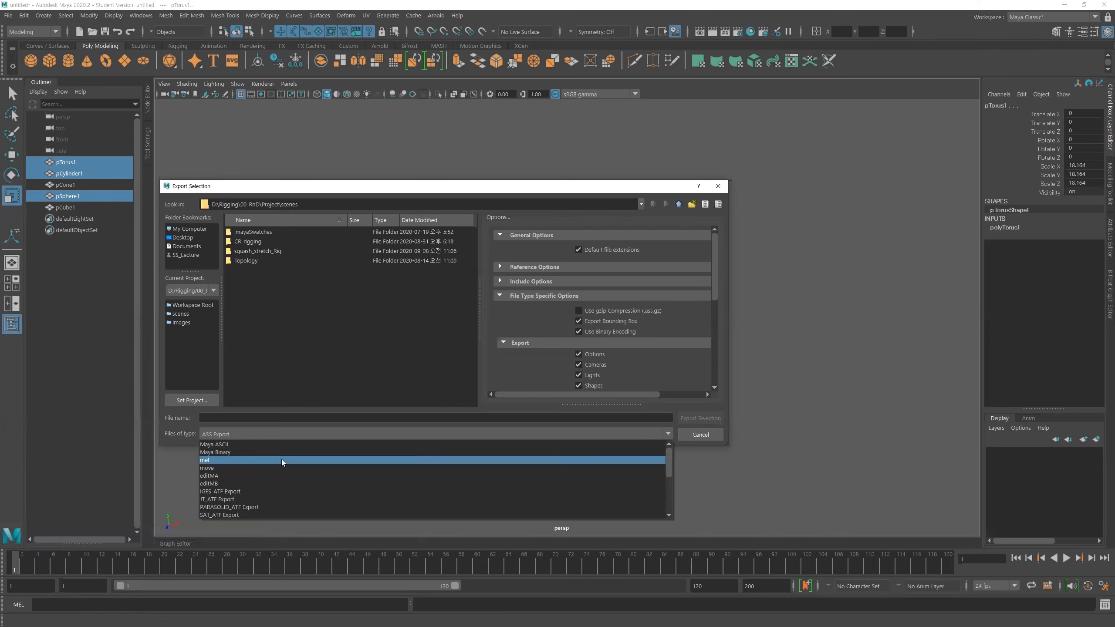
left_click(231, 452)
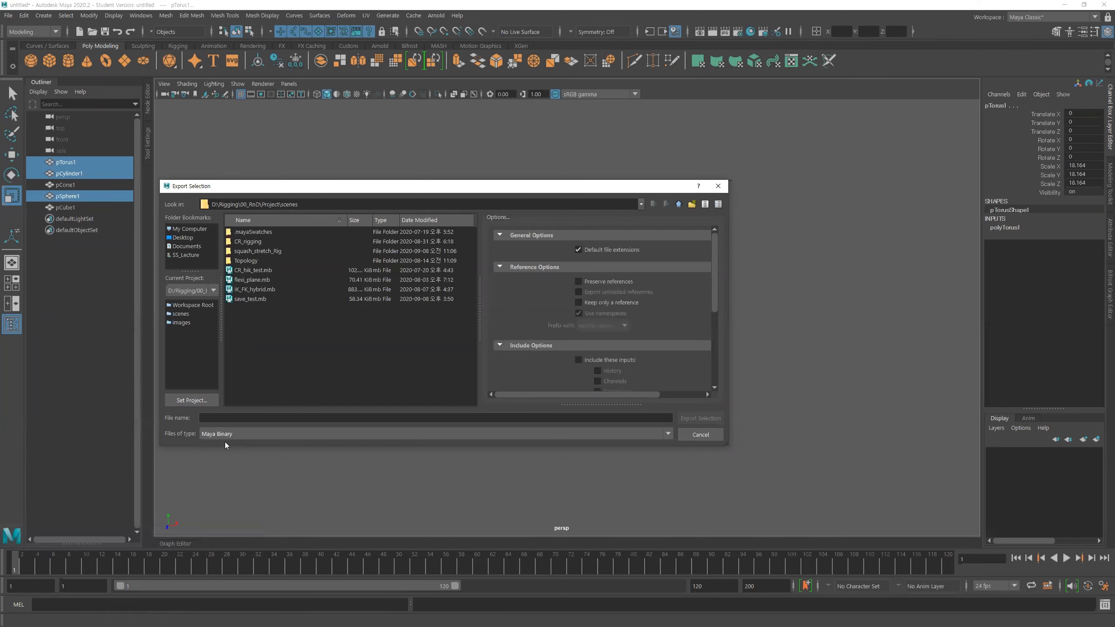
left_click(228, 419)
type("e")
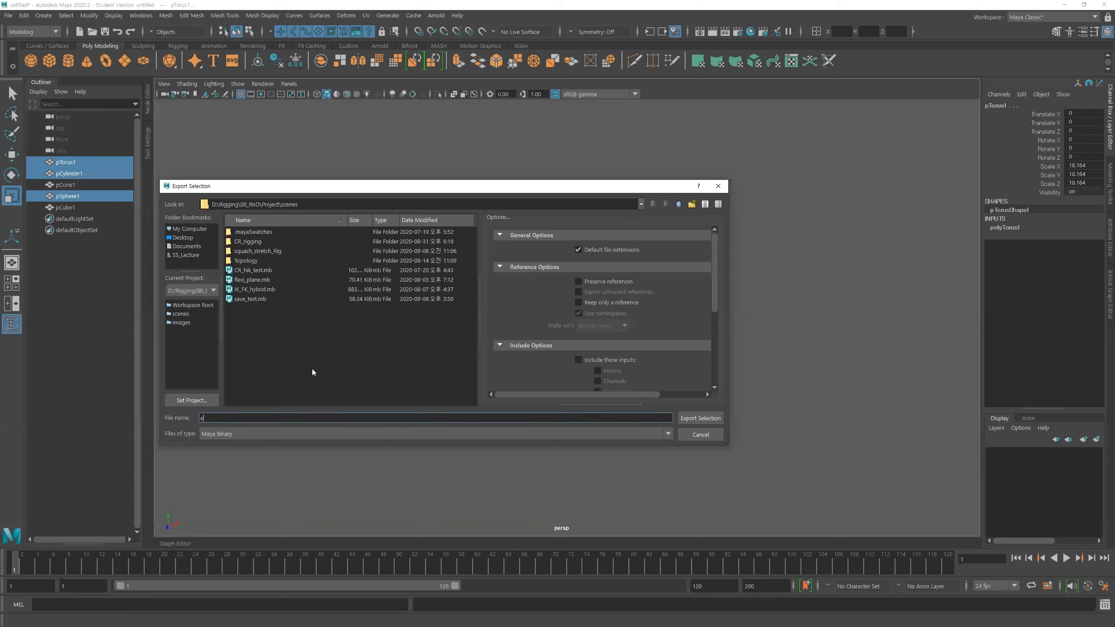
type("xport_test")
key("Return")
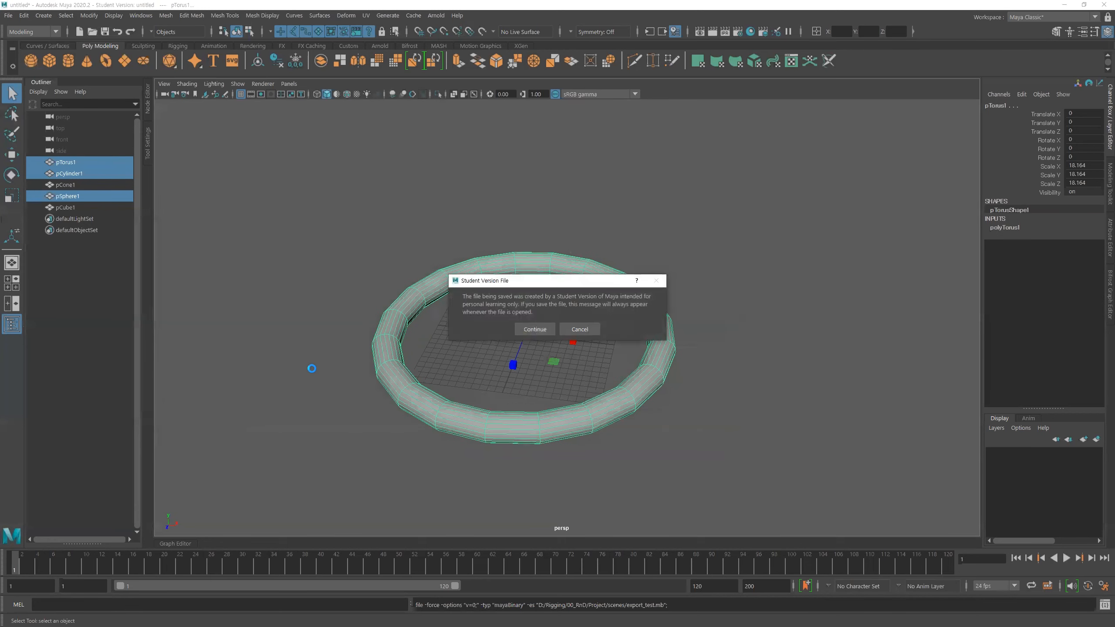
left_click(535, 329)
key("r")
left_click(386, 197)
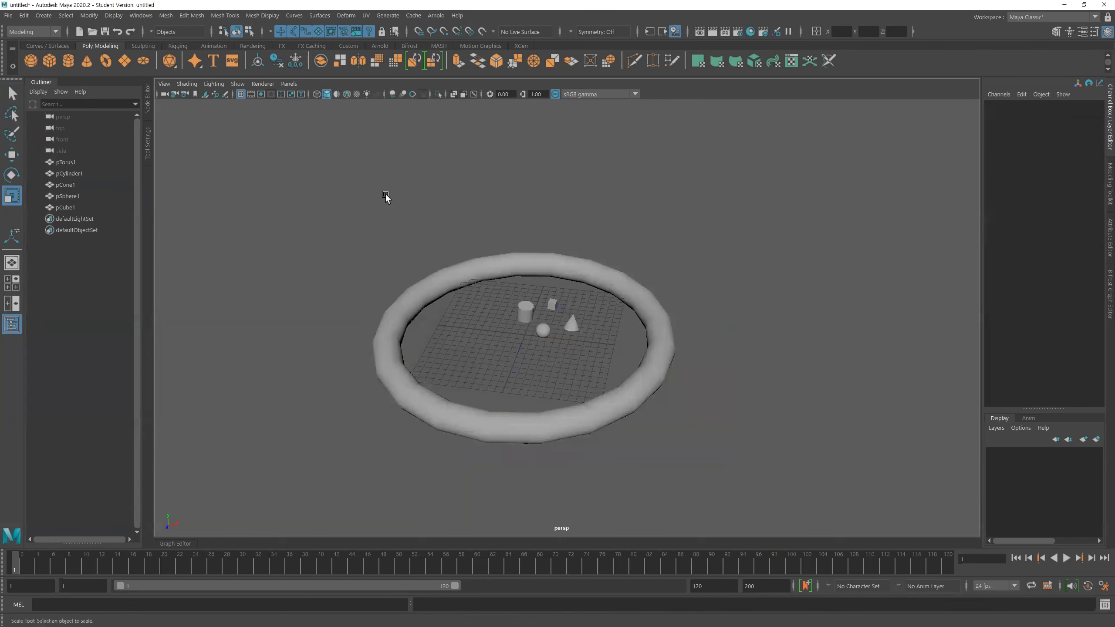
Step: Open export_test.mb from the scenes folder without saving the changes to the untitled scene
left_click(9, 15)
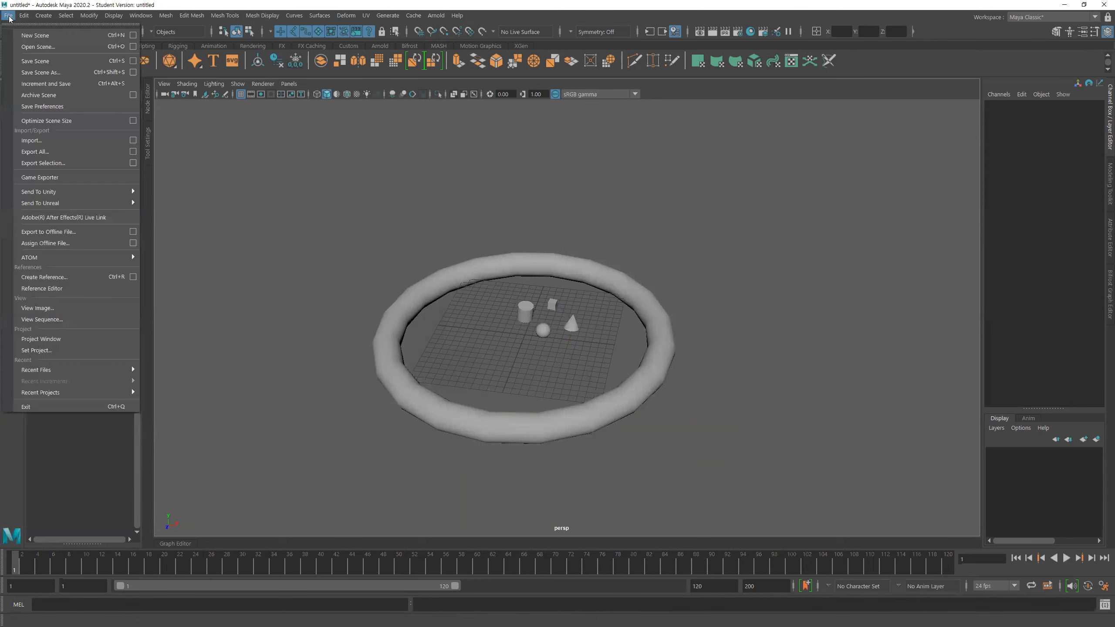
left_click(20, 48)
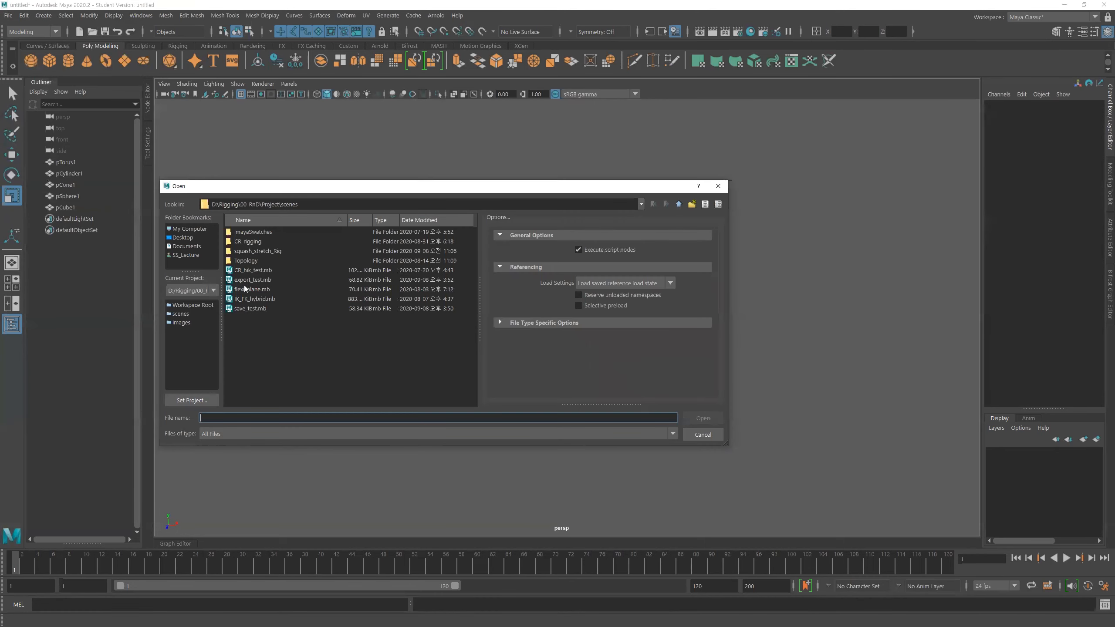
left_click(244, 281)
left_click(698, 421)
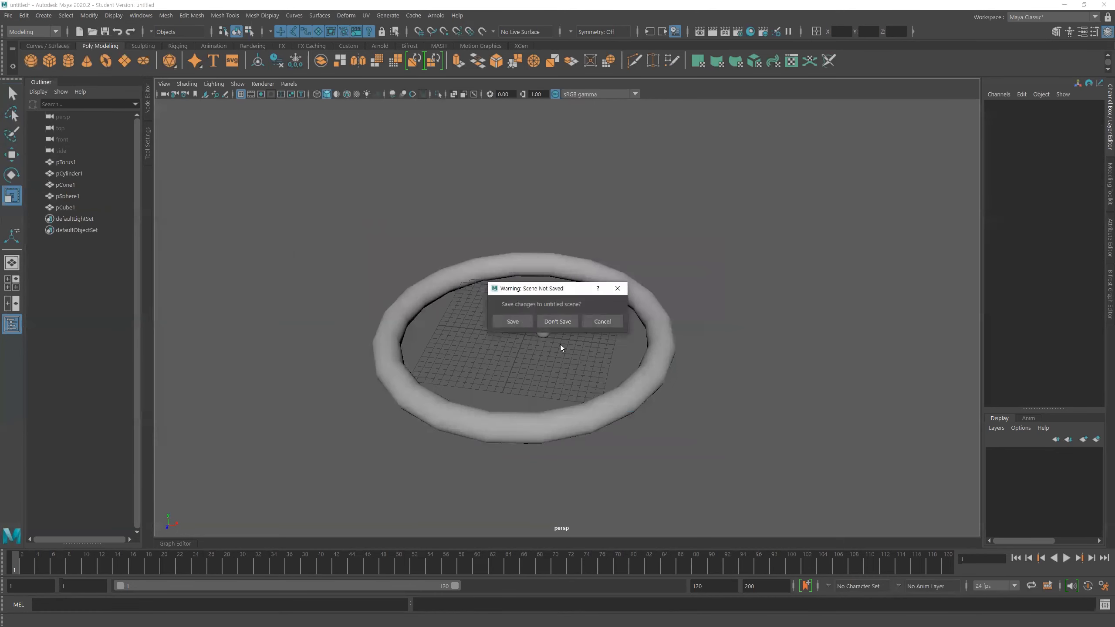
left_click(558, 323)
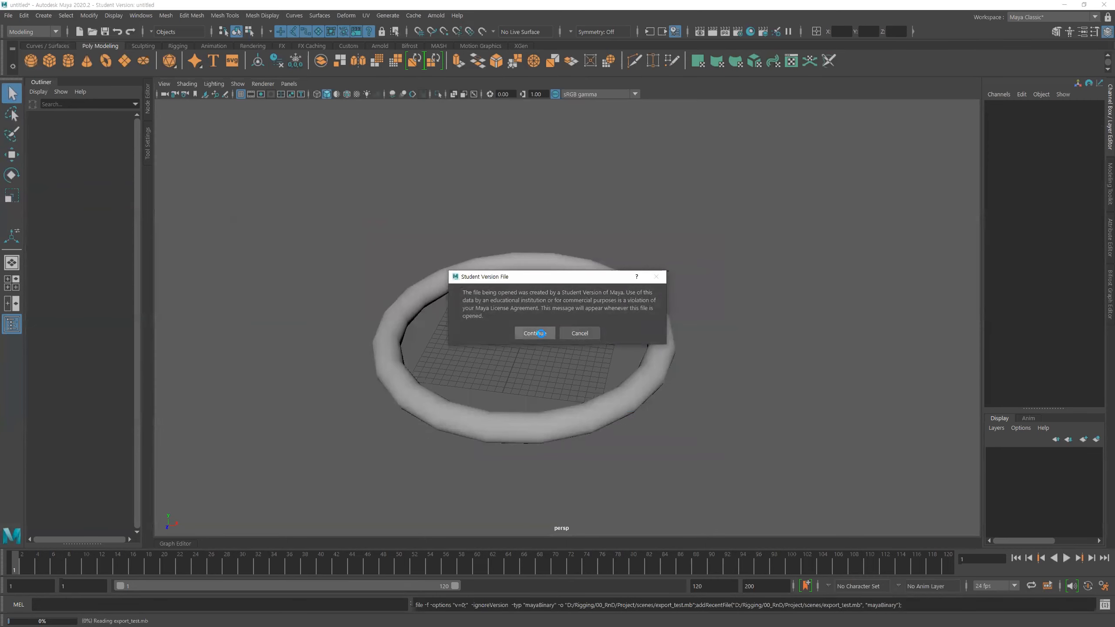
left_click(537, 333)
right_click_drag(786, 343, 500, 285, "alt")
left_click_drag(500, 281, 808, 352)
left_click(810, 349)
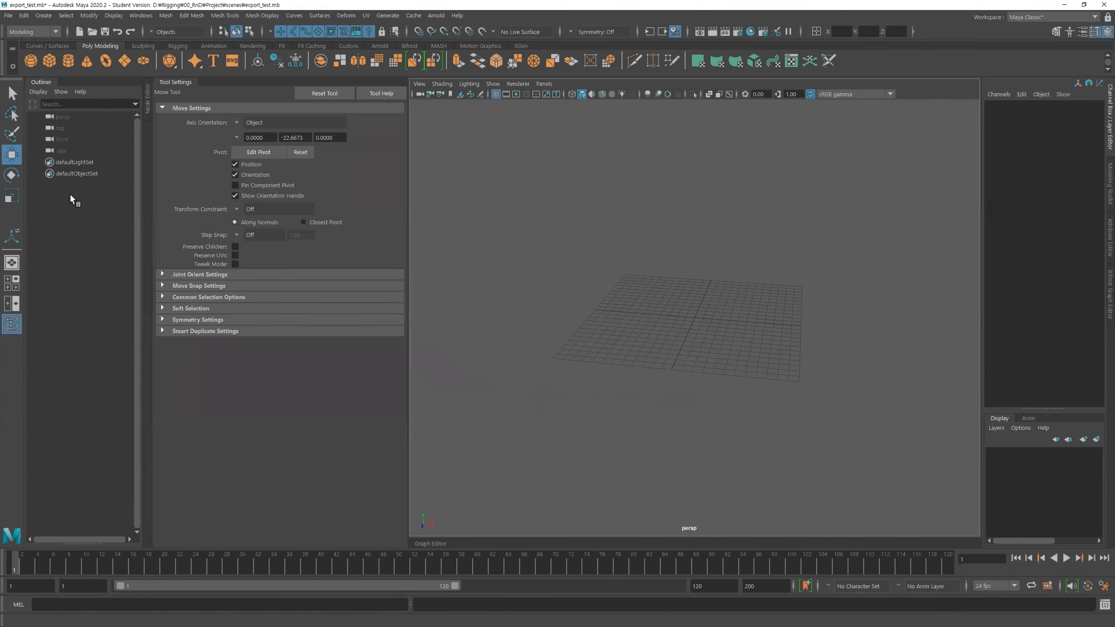
Step: Expand the Move tool's Smart Duplicate Settings and reset the tool to its default options
left_click(203, 336)
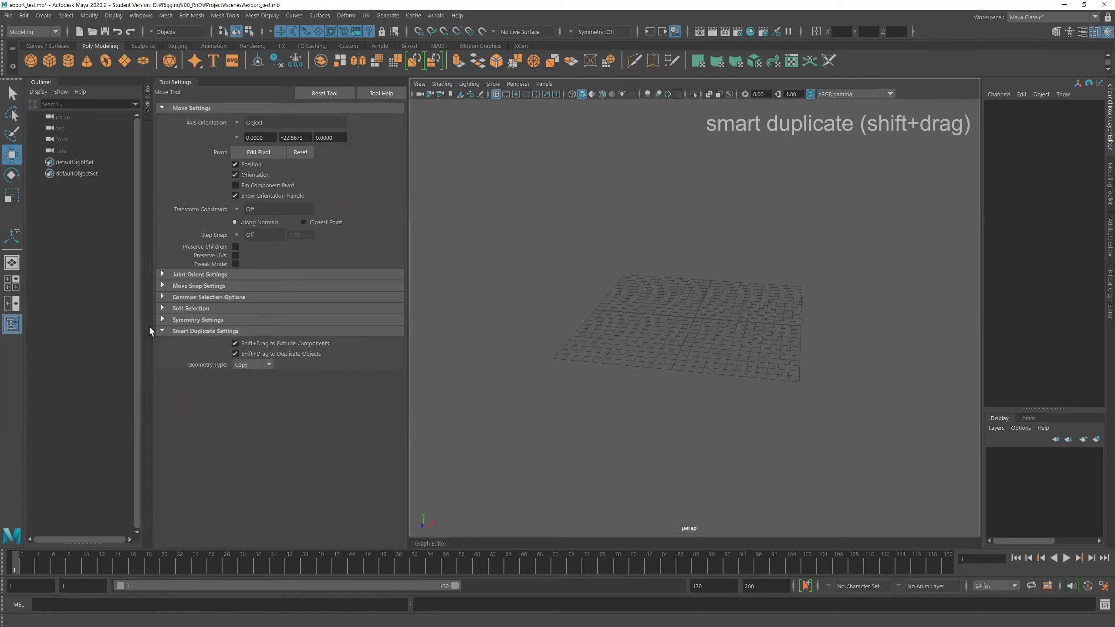
left_click(332, 91)
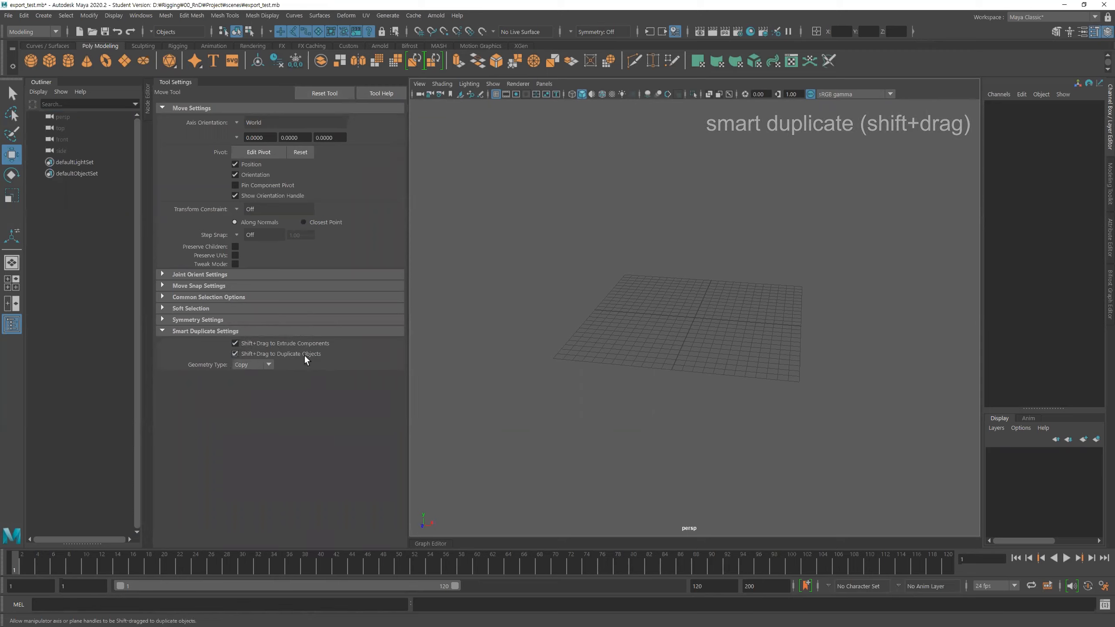
Step: Create a polygon sphere at the origin and smart-duplicate it once along X and once upward to Translate Y 4.32
left_click(29, 59)
scroll(810, 374, "up", 8)
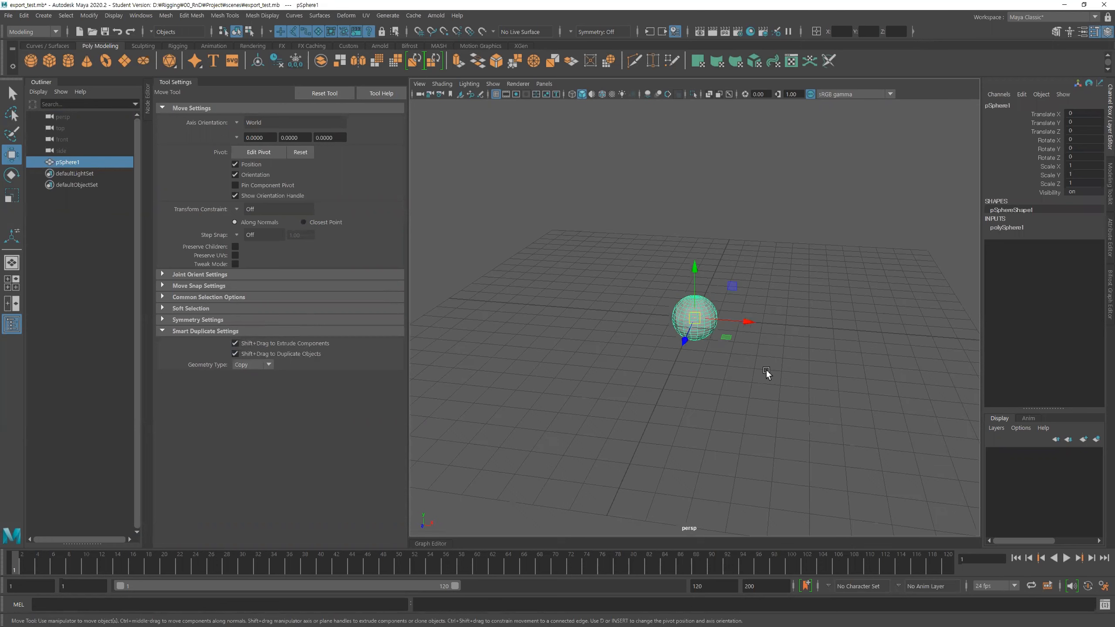
left_click_drag(696, 342, 694, 344, "shift")
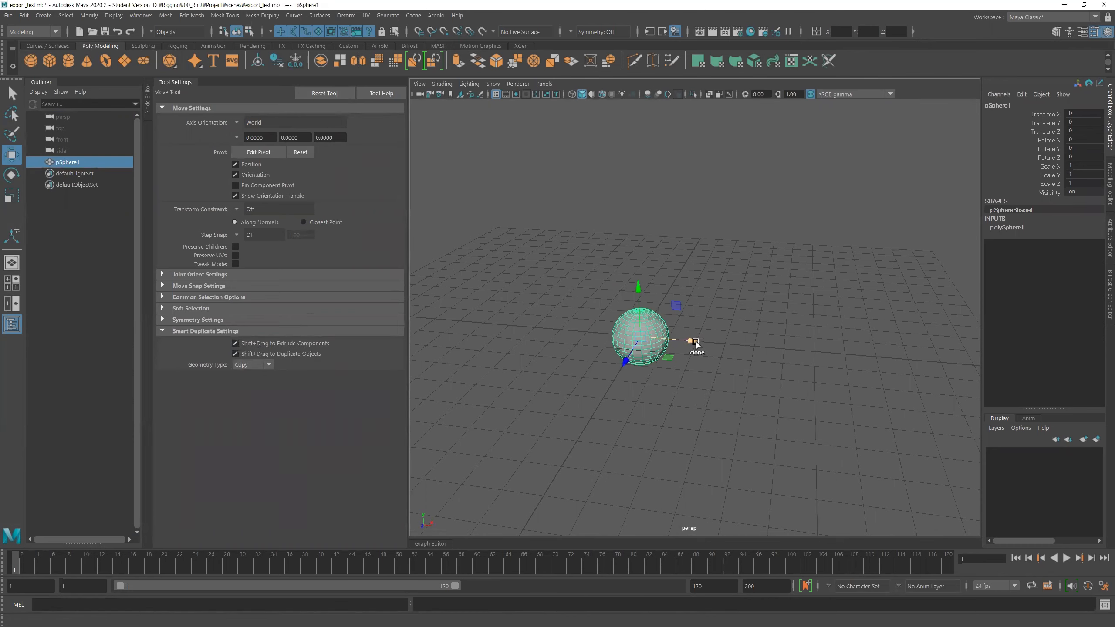
left_click_drag(696, 341, 786, 378, "shift")
left_click_drag(690, 404, 639, 182)
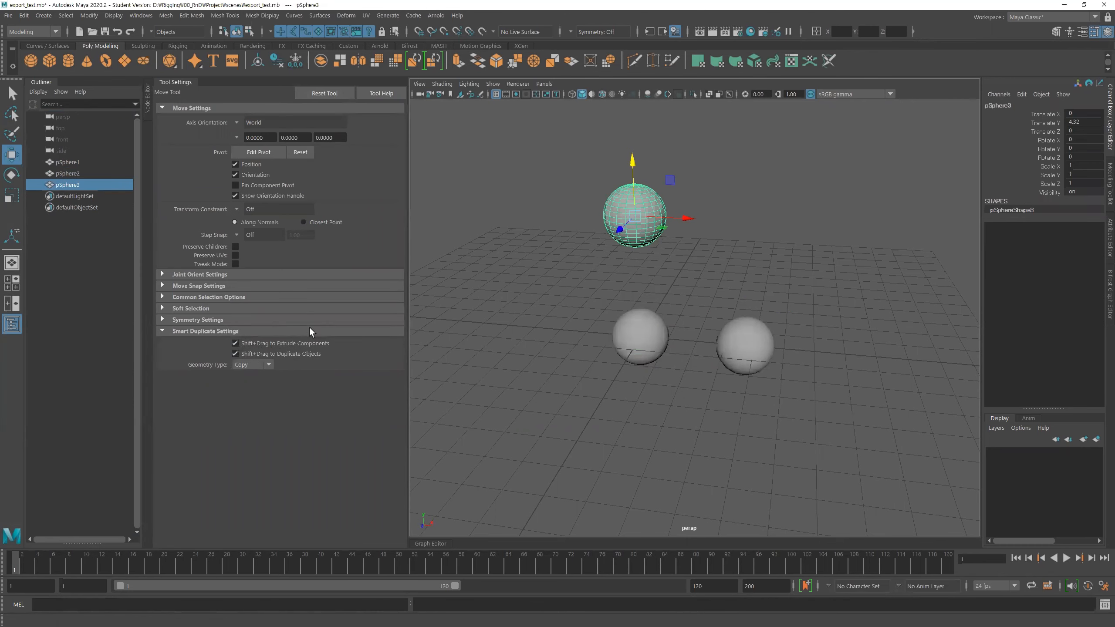
Step: Smart-duplicate the second sphere on the grid farther along the X axis
middle_click_drag(684, 420, 727, 409, "alt")
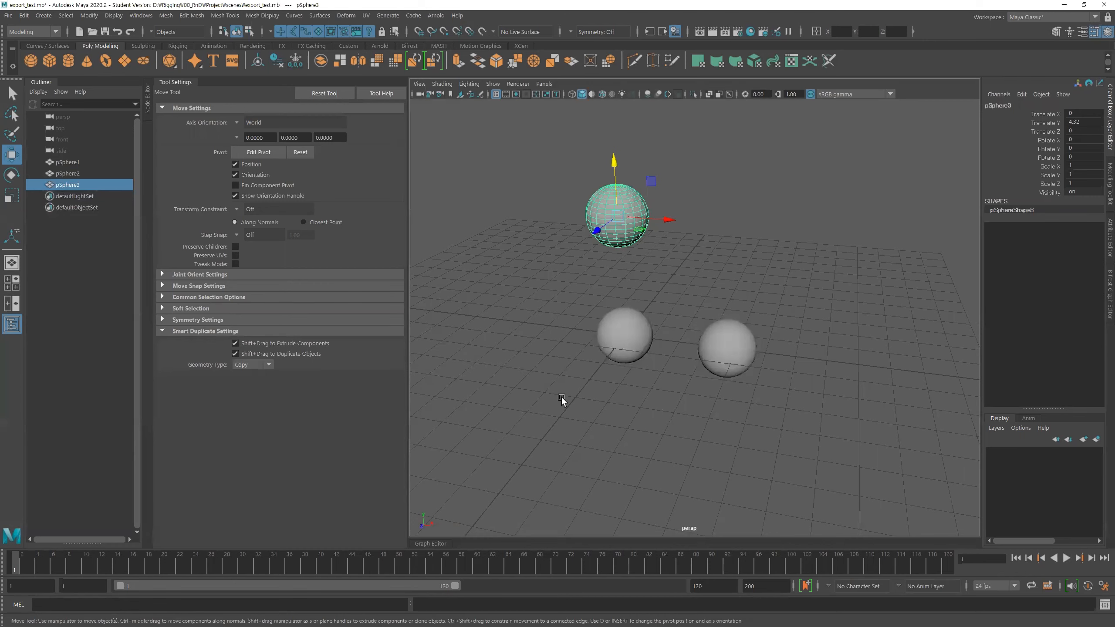
left_click_drag(661, 393, 640, 371, "alt")
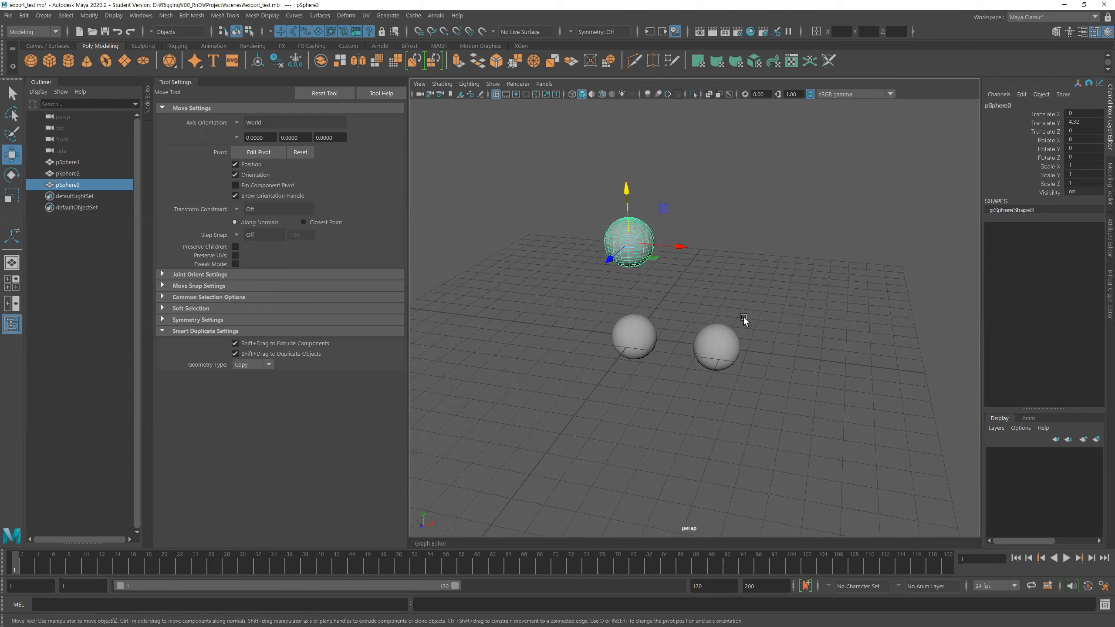
left_click(716, 348)
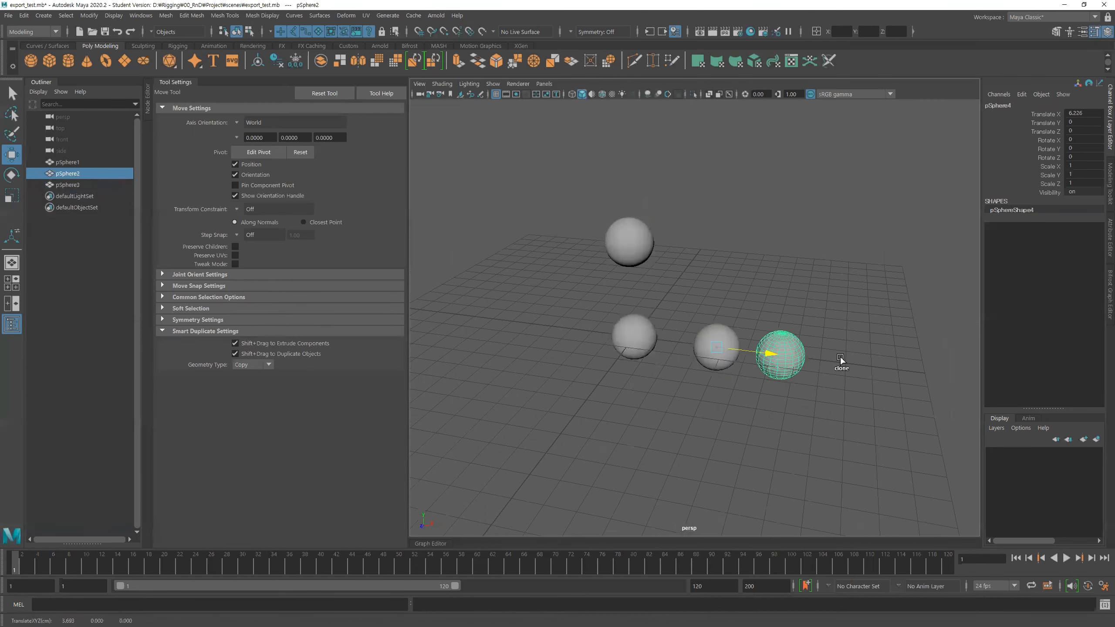